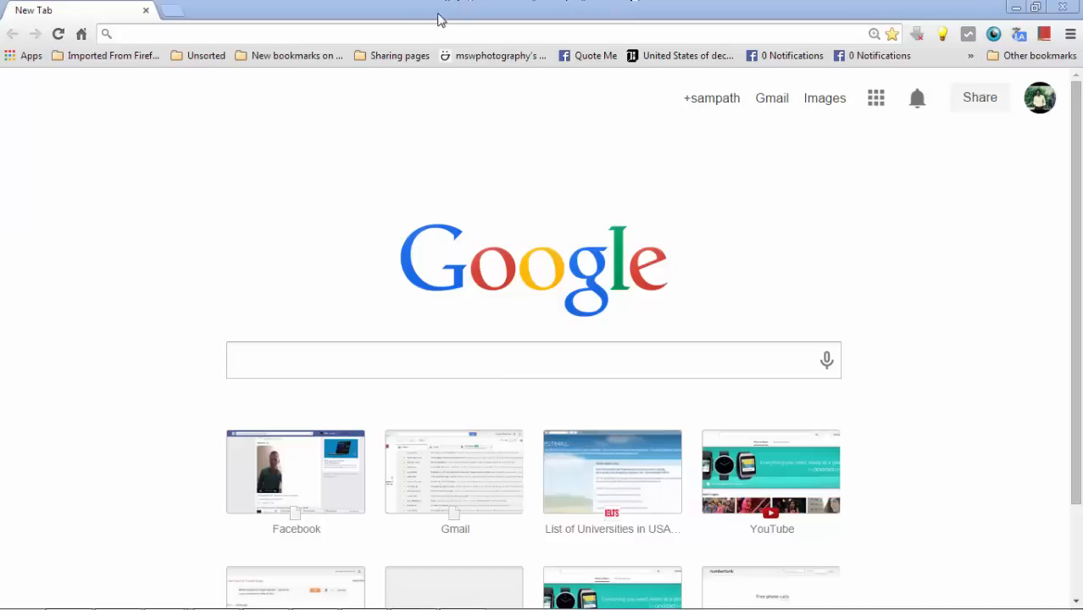
Search the web for "Unix sjsu", view the SJSU College of Engineering UNIX Accounts page, and open a new browser tab.
{"action": "left_click", "coordinate": [428, 34]}
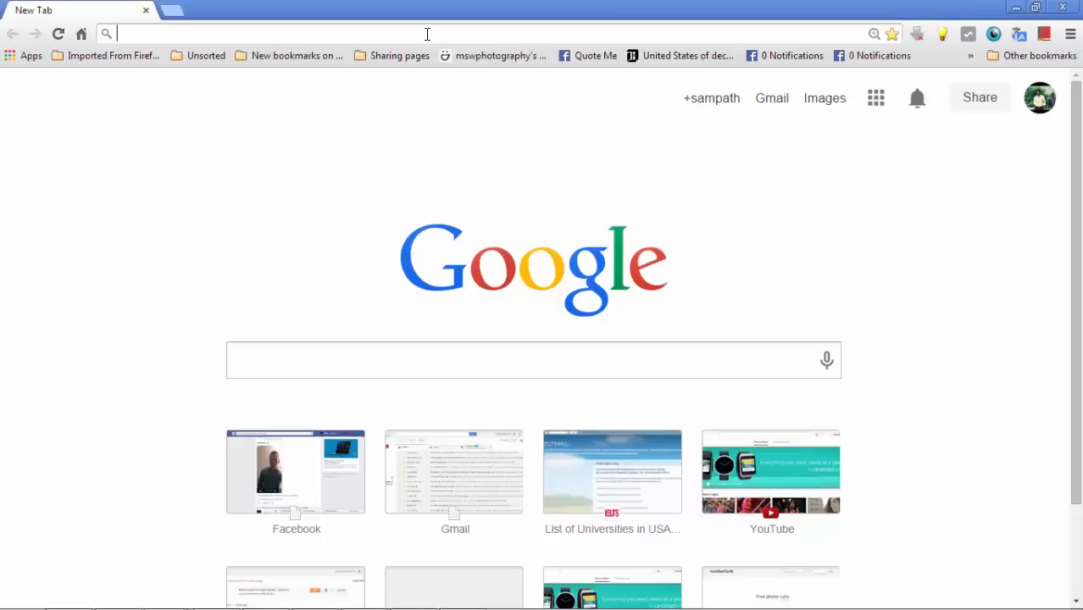
{"action": "type", "text": "unix"}
{"action": "key", "text": "Return"}
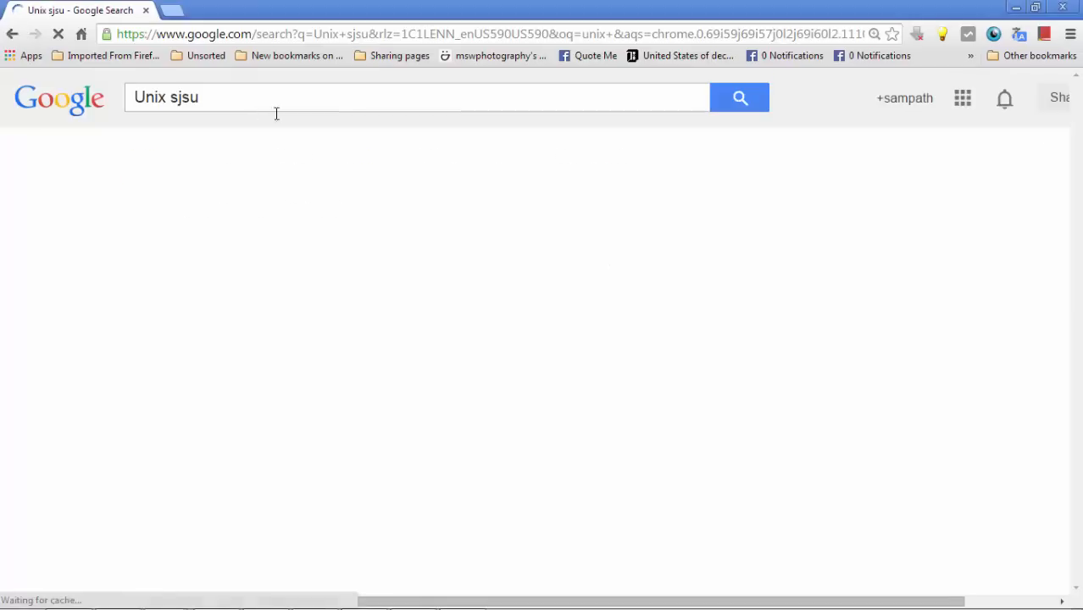
{"action": "left_click", "coordinate": [187, 249]}
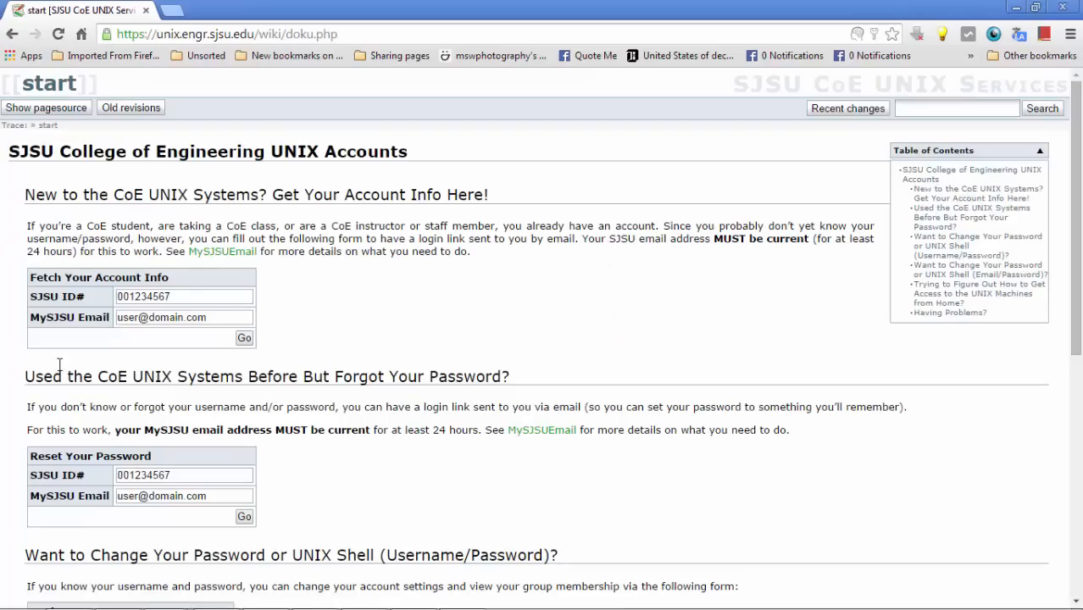
{"action": "left_click", "coordinate": [169, 9]}
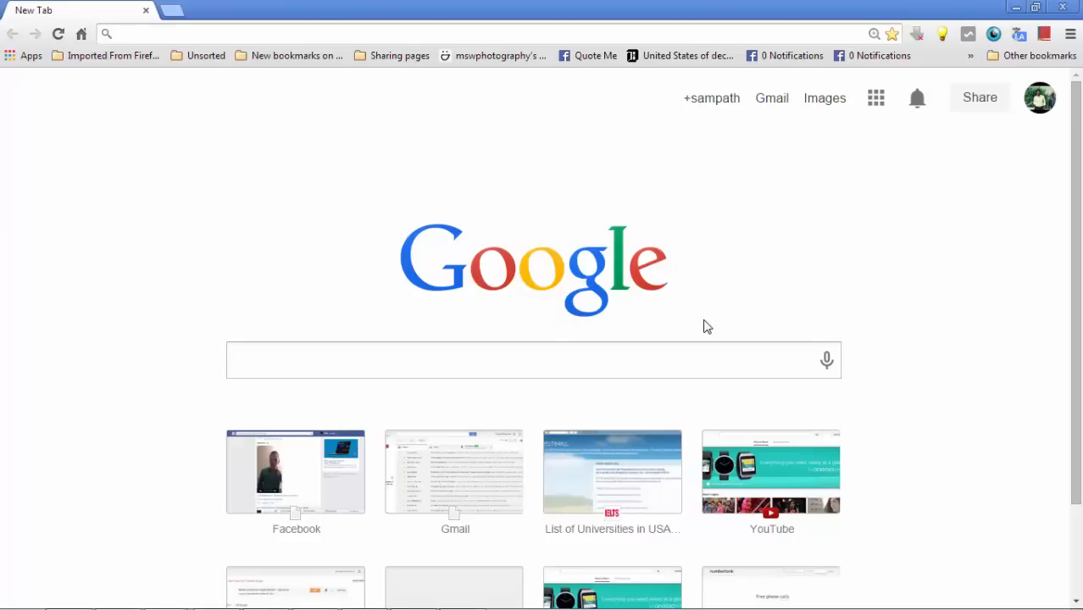
Minimize the browser, launch TightVNC Viewer from the desktop and connect to the remote host eecad.engr.sjsu.edu.
{"action": "left_click", "coordinate": [1015, 7]}
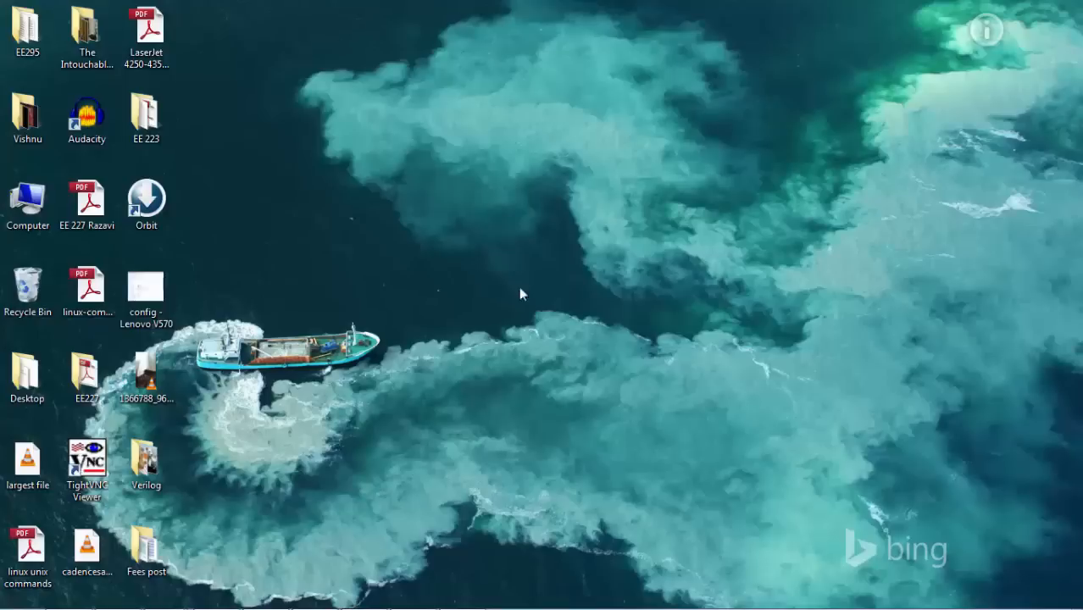
{"action": "double_click", "coordinate": [87, 464]}
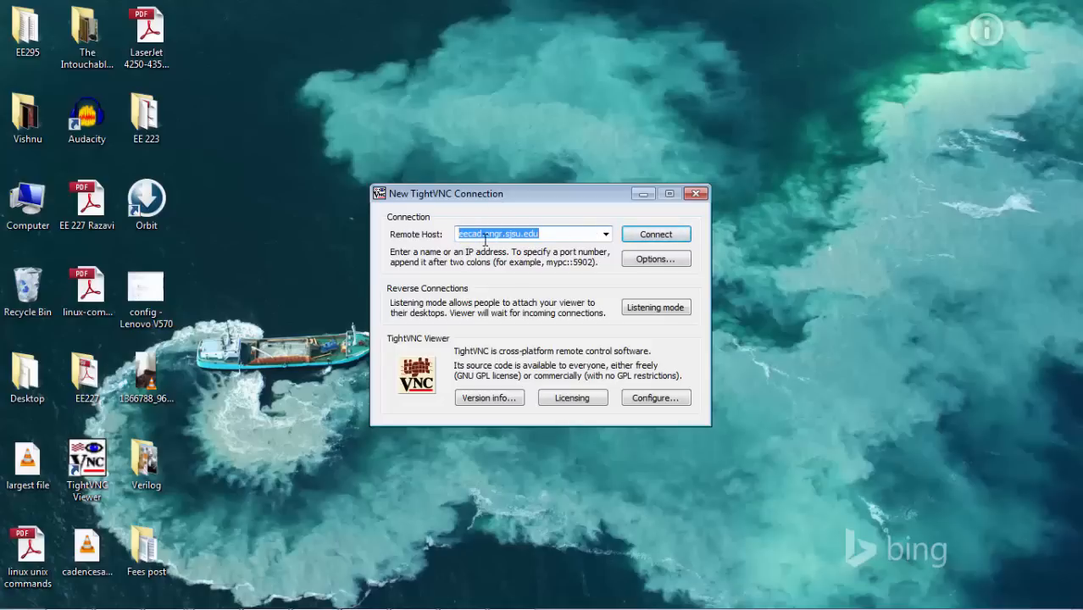
{"action": "left_click", "coordinate": [538, 236]}
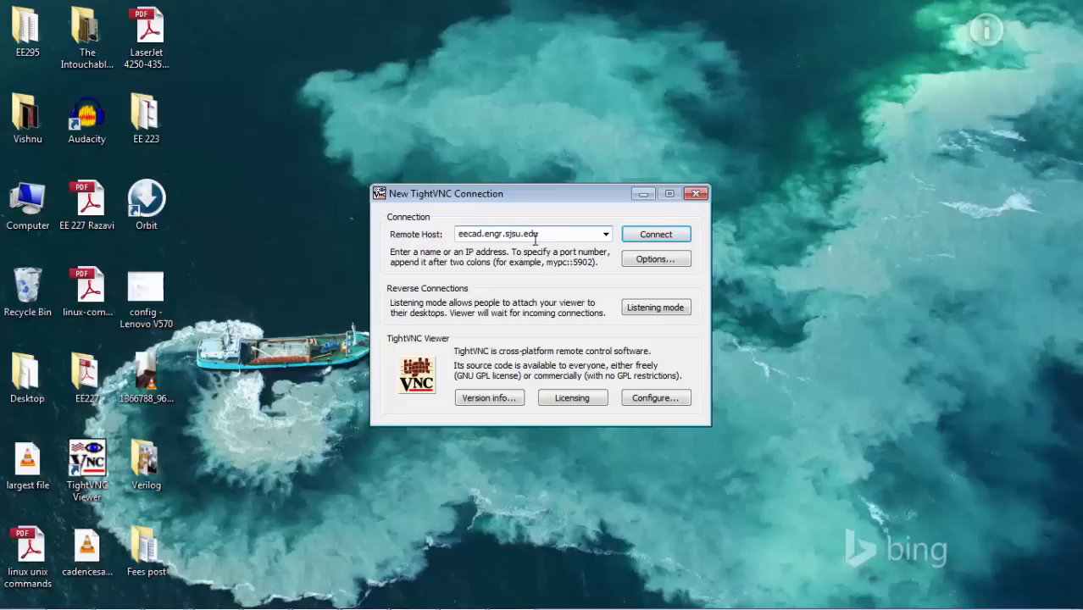
{"action": "left_click", "coordinate": [642, 238]}
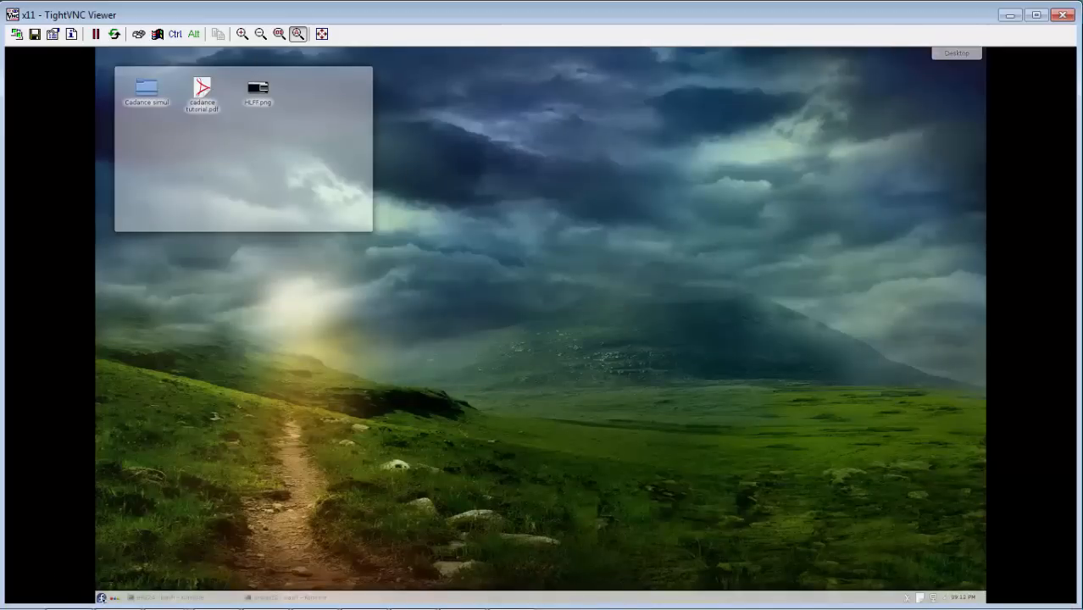
Launch Mozilla Firefox on the remote desktop and move its window toward the middle of the screen.
{"action": "left_click", "coordinate": [102, 598]}
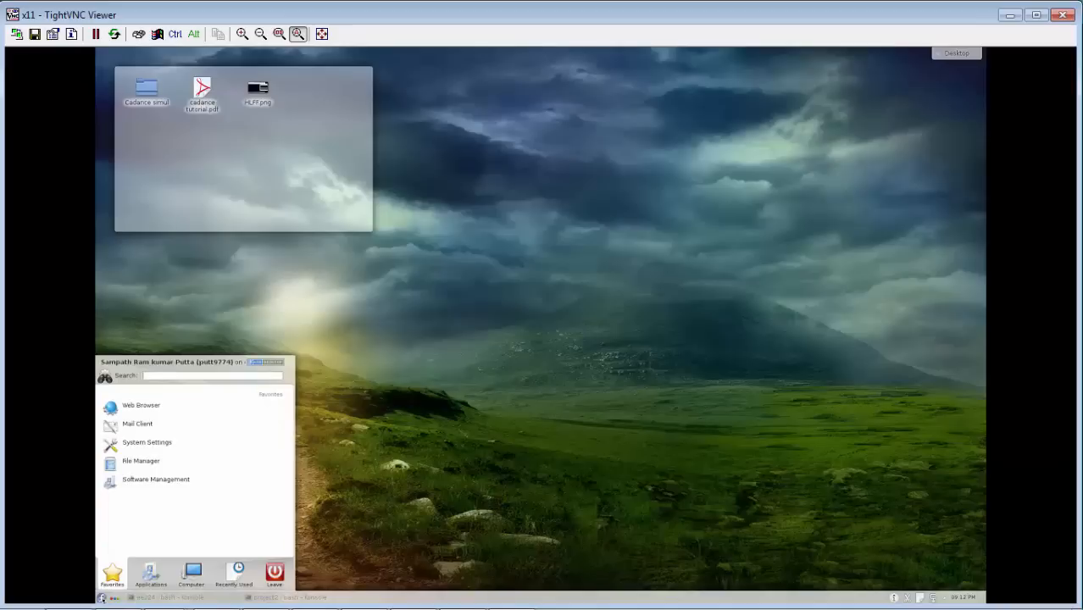
{"action": "left_click", "coordinate": [226, 423]}
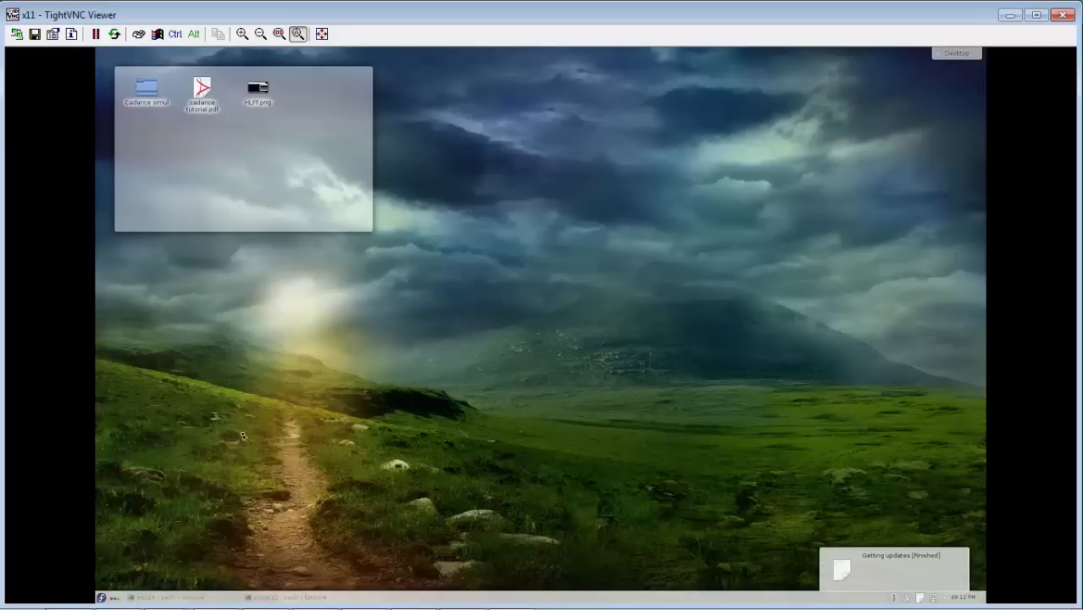
{"action": "left_click", "coordinate": [101, 597]}
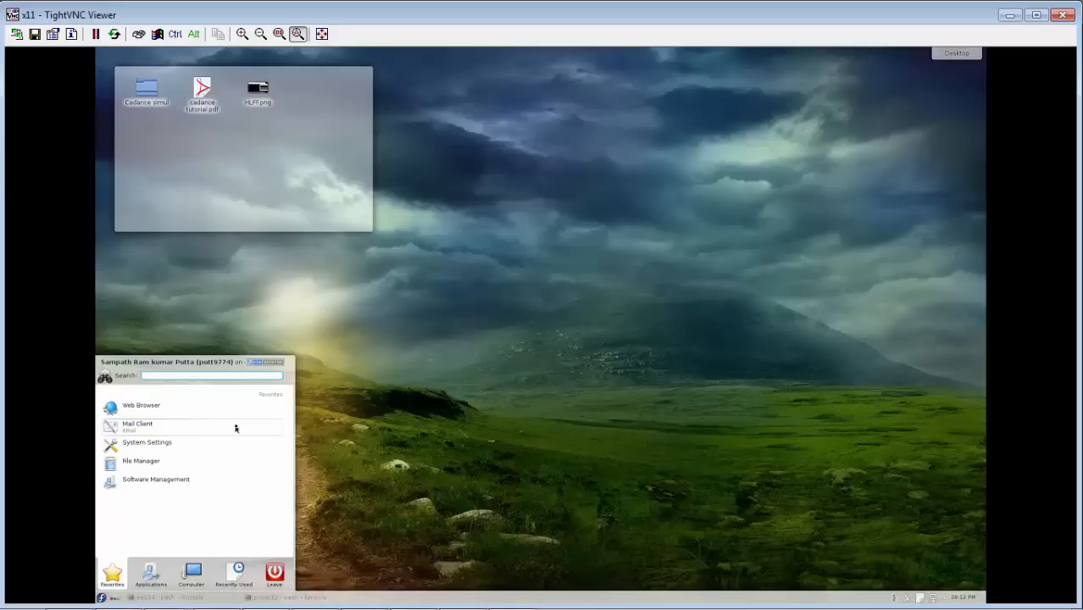
{"action": "type", "text": "e"}
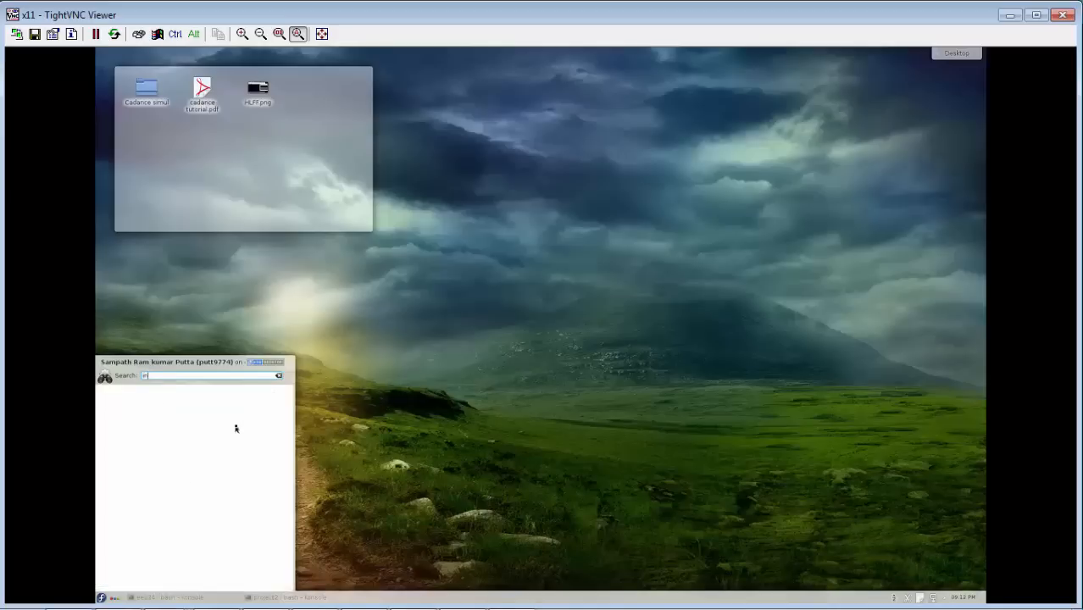
{"action": "type", "text": "nterr"}
{"action": "left_click", "coordinate": [170, 454]}
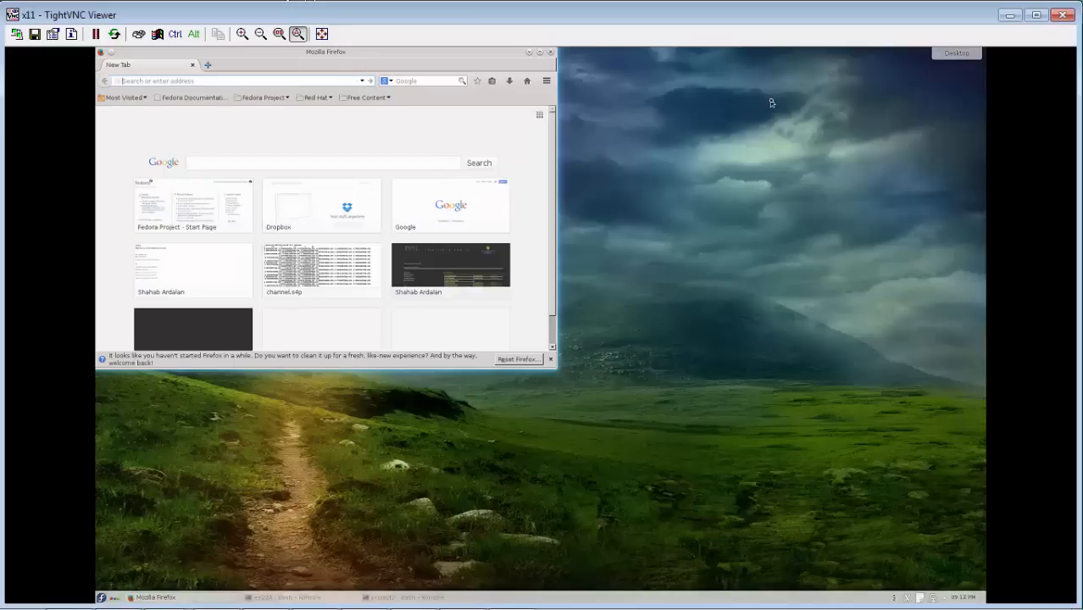
{"action": "left_click_drag", "start_coordinate": [477, 55], "coordinate": [690, 102]}
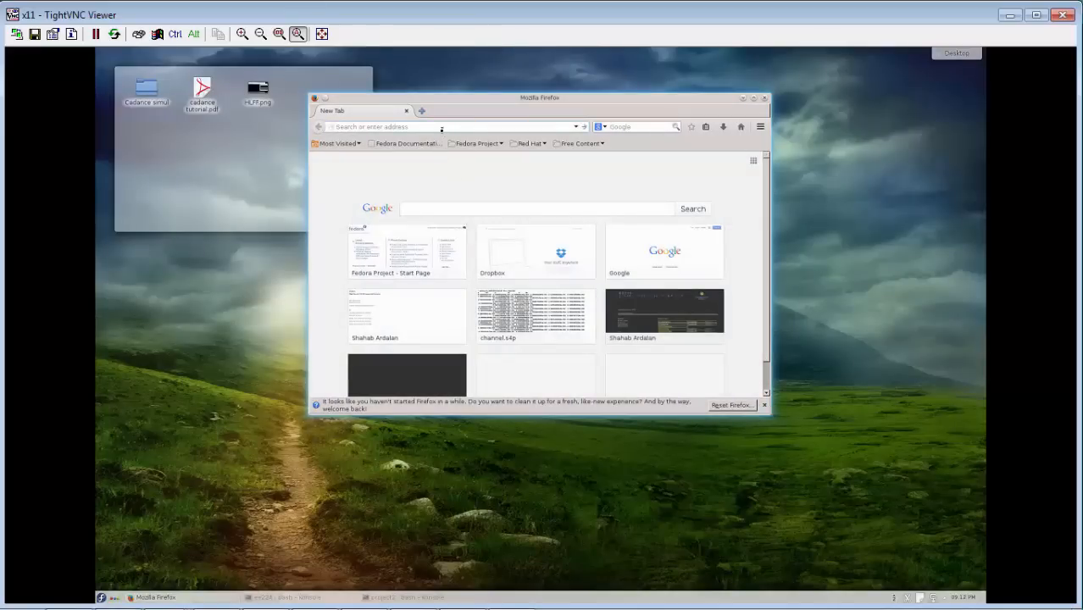
Search the web for "cadence pdf sjsu" and open the first result, the simple Cadence tutorial PDF.
{"action": "type", "text": "cadence "}
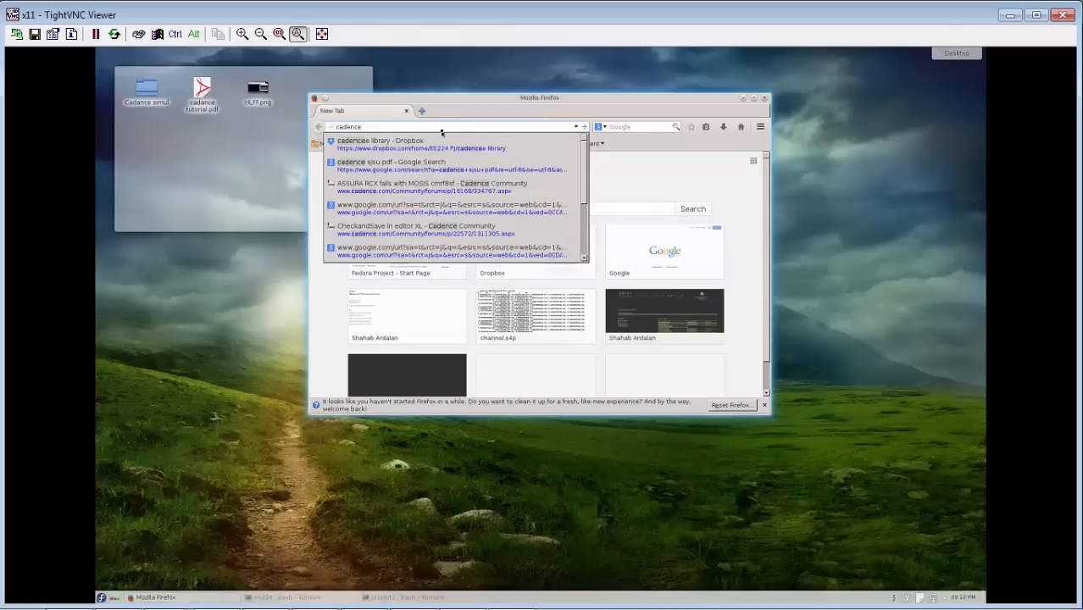
{"action": "type", "text": "pdf sjsu"}
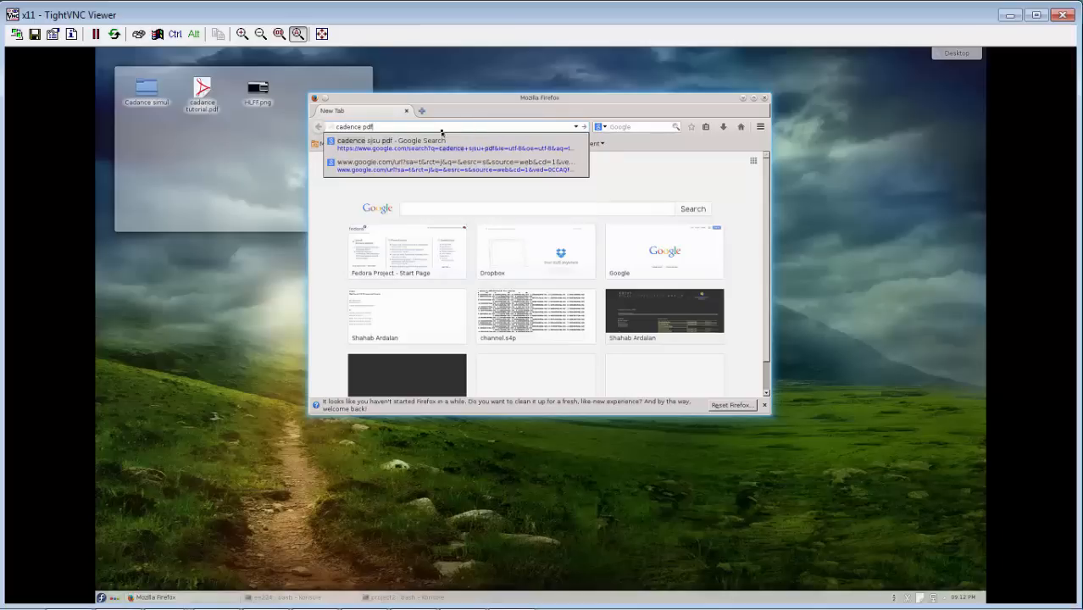
{"action": "key", "text": "Return"}
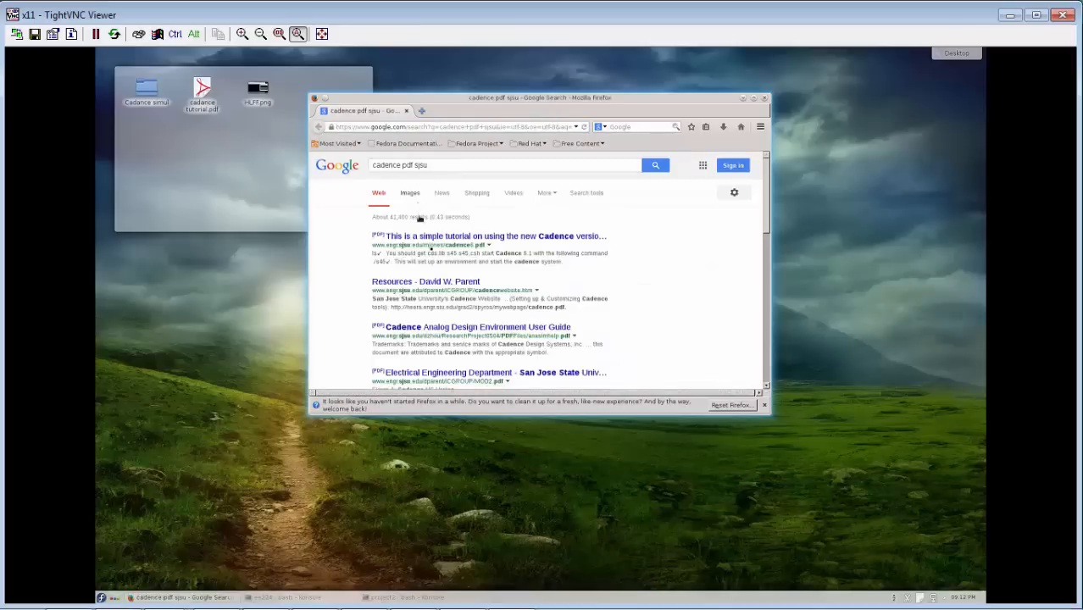
{"action": "left_click", "coordinate": [427, 237]}
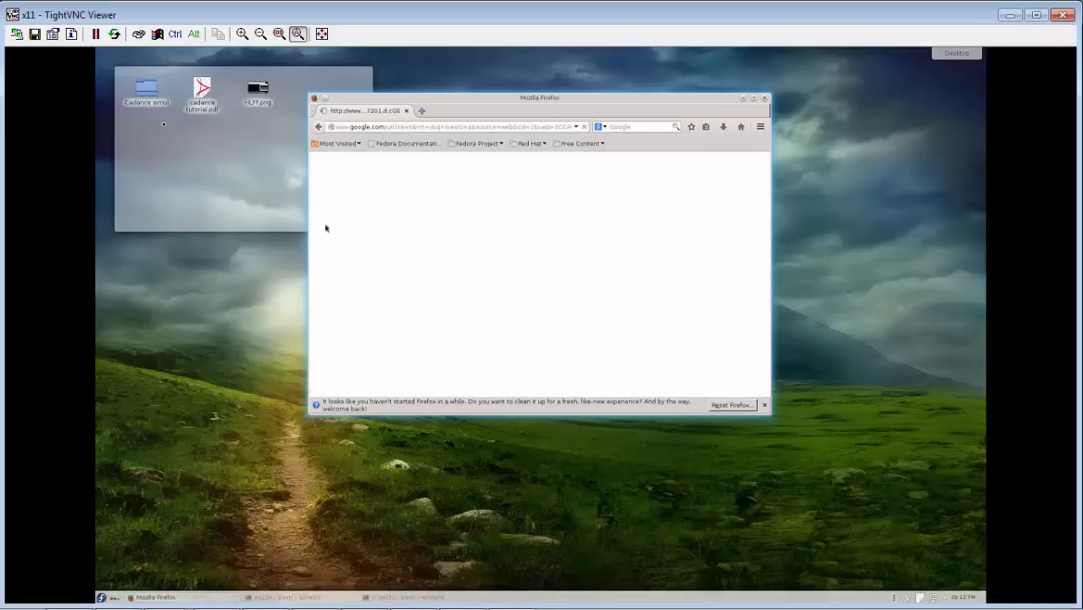
Replace Firefox with cadance tutorial.pdf from the desktop, moving the document window aside to leave room for a terminal.
{"action": "double_click", "coordinate": [207, 102]}
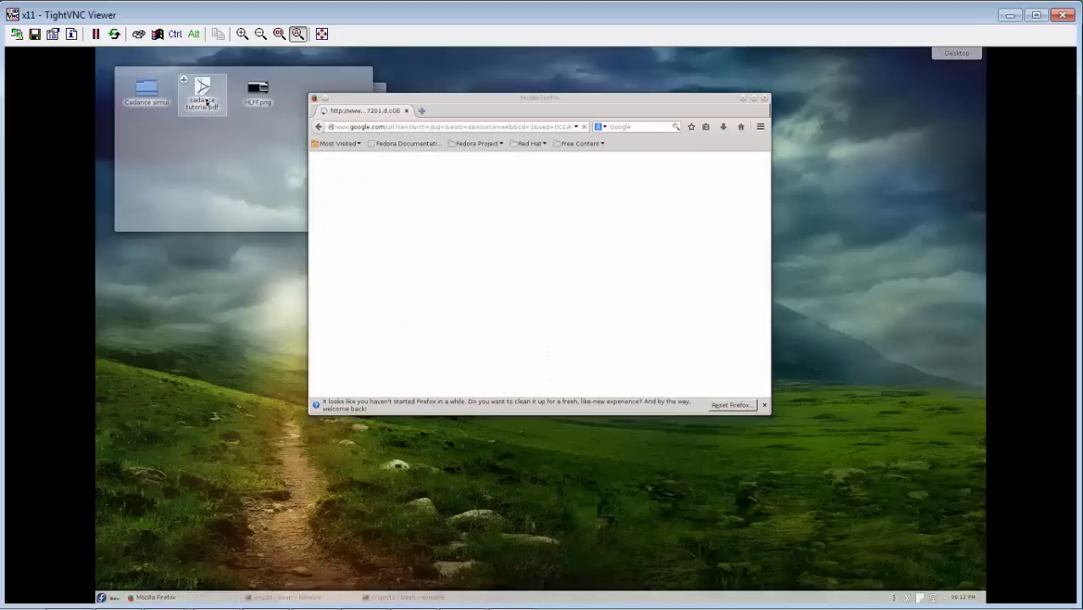
{"action": "left_click", "coordinate": [404, 115]}
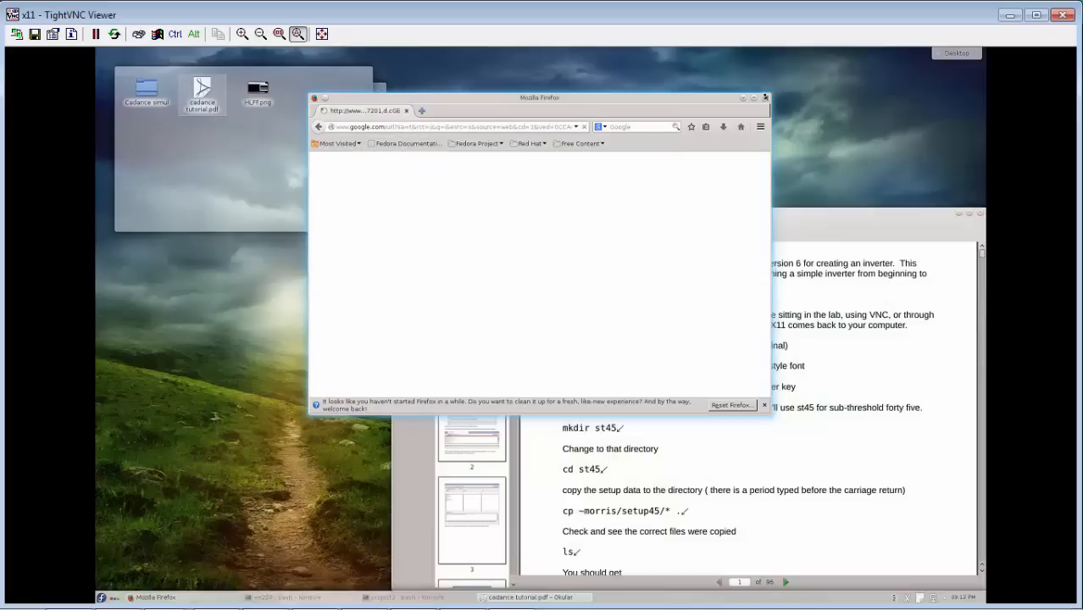
{"action": "left_click", "coordinate": [764, 100]}
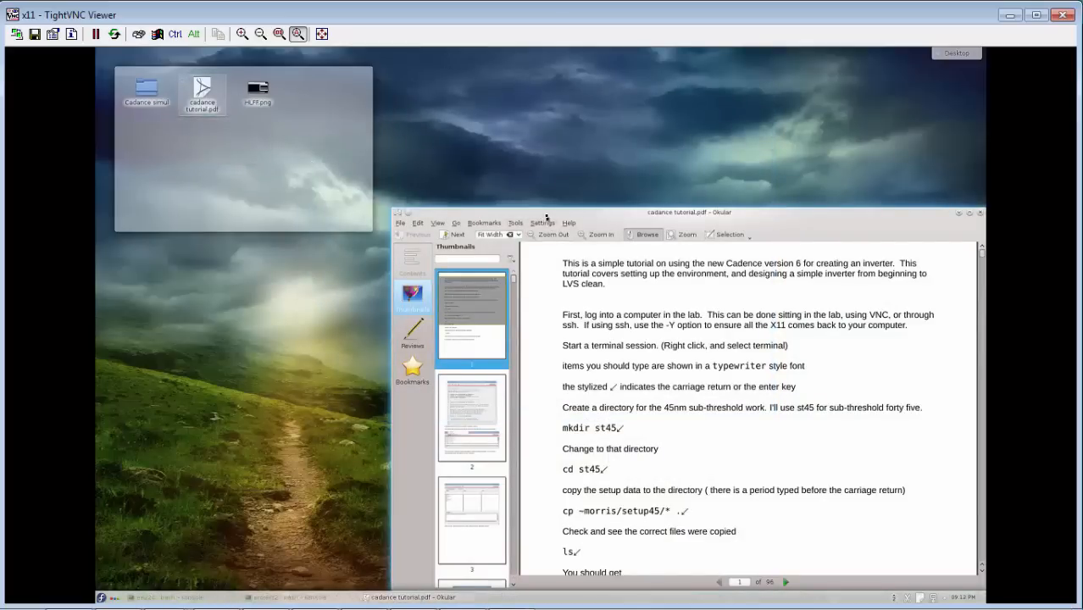
{"action": "left_click_drag", "start_coordinate": [547, 218], "coordinate": [269, 171]}
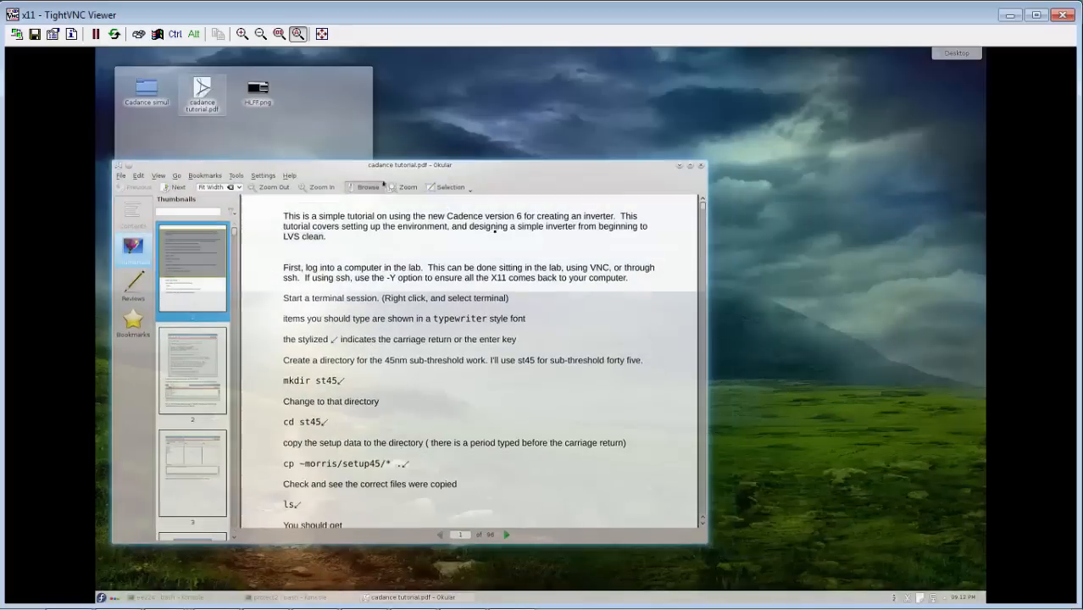
{"action": "left_click_drag", "start_coordinate": [527, 167], "coordinate": [495, 169]}
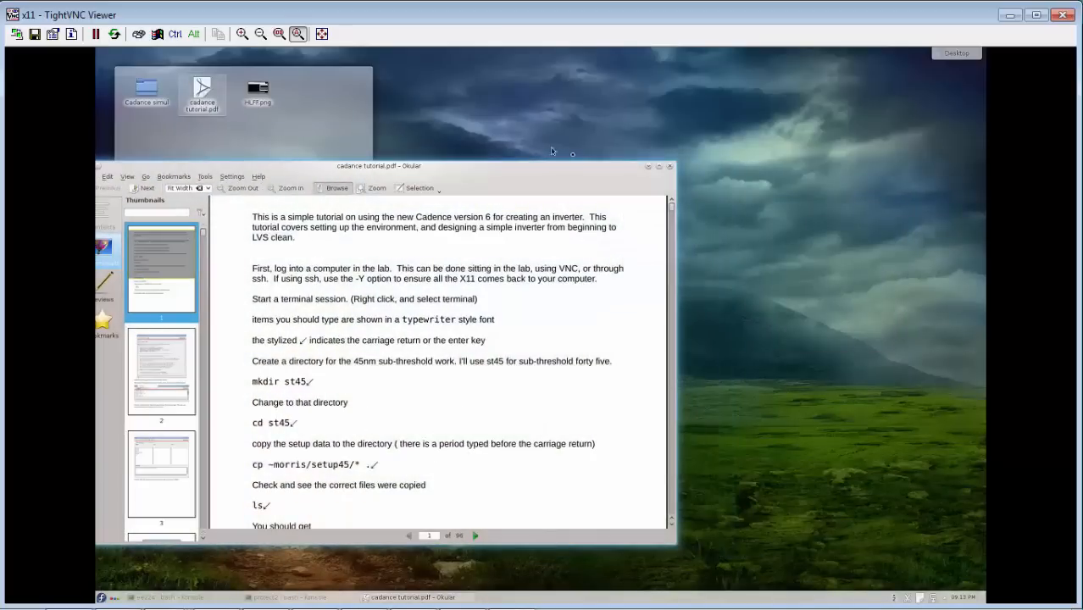
Open a Konsole terminal, create the directory proj3 with mkdir and change into it.
{"action": "right_click", "coordinate": [756, 159]}
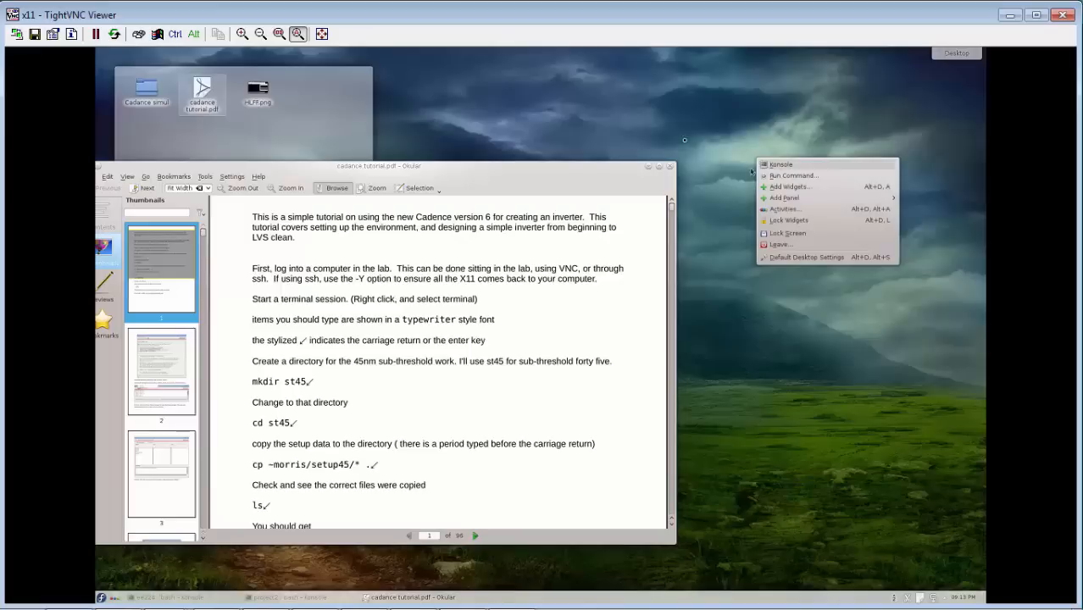
{"action": "left_click", "coordinate": [810, 167]}
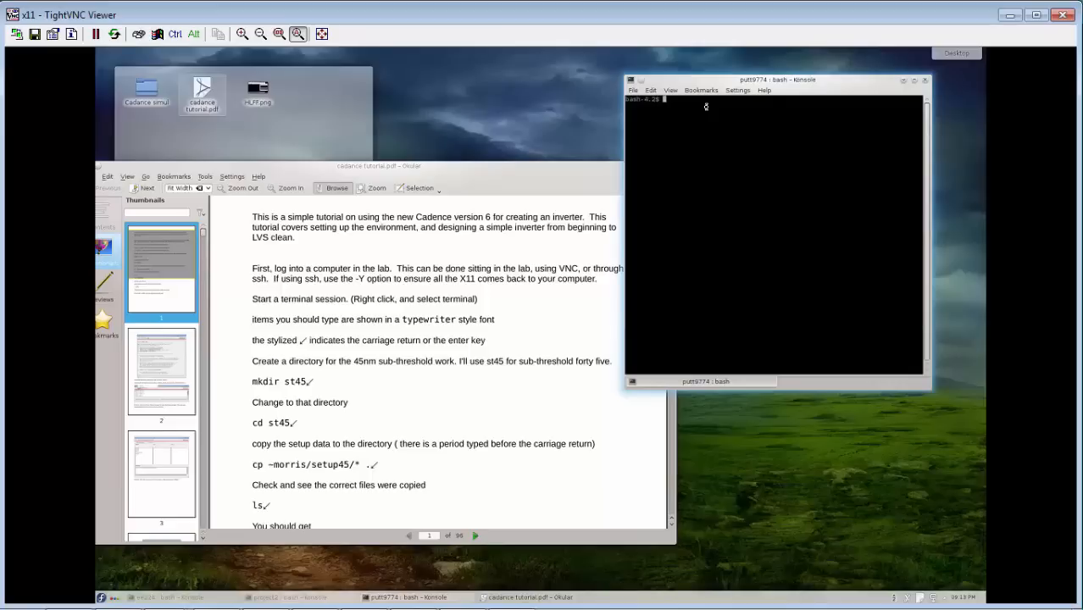
{"action": "type", "text": "mkdir proj3"}
{"action": "key", "text": "Return"}
{"action": "type", "text": "cd proj3"}
{"action": "key", "text": "Return"}
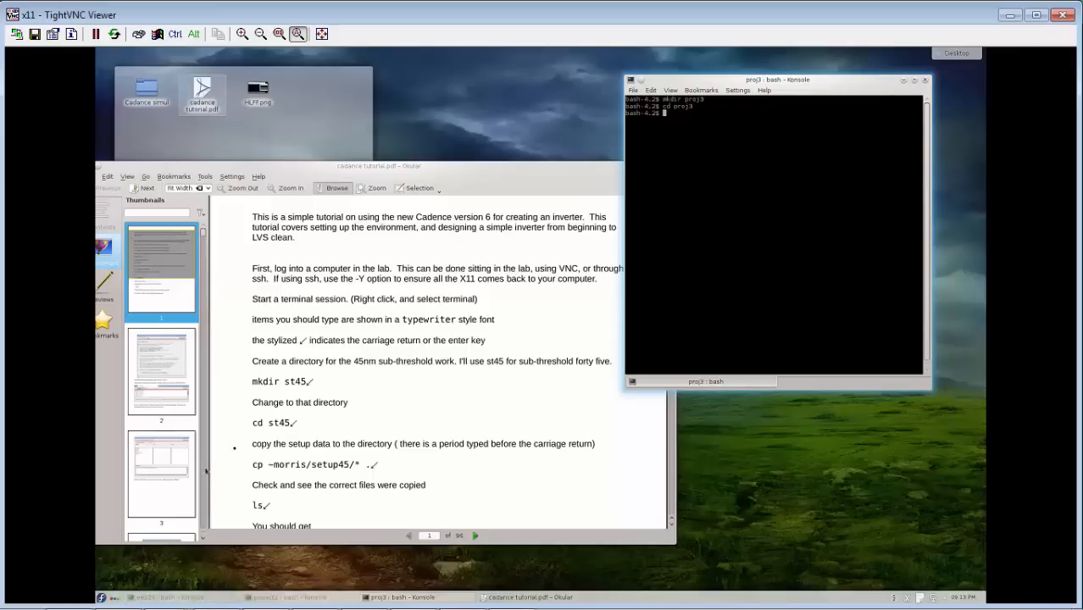
Copy the setup files into proj3 with "cp ~morris/setup45/* ." and list the directory contents with ls.
{"action": "type", "text": "cp ~morris/setup45/* ."}
{"action": "key", "text": "Return"}
{"action": "type", "text": "s"}
{"action": "key", "text": "Return"}
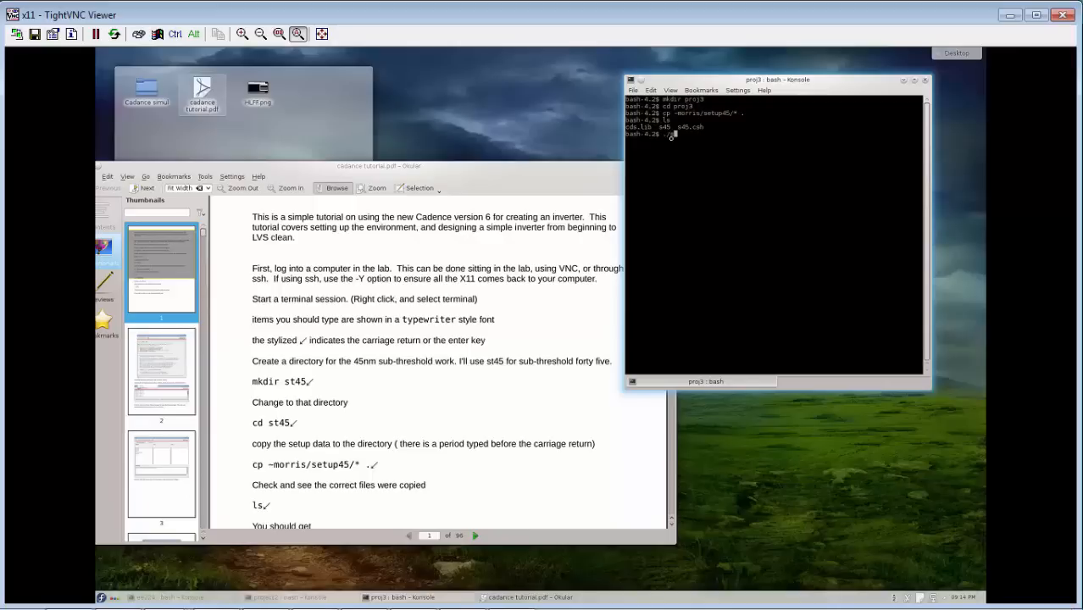
Start Cadence Virtuoso by running ./s45 and close the What's New window.
{"action": "key", "text": "Return"}
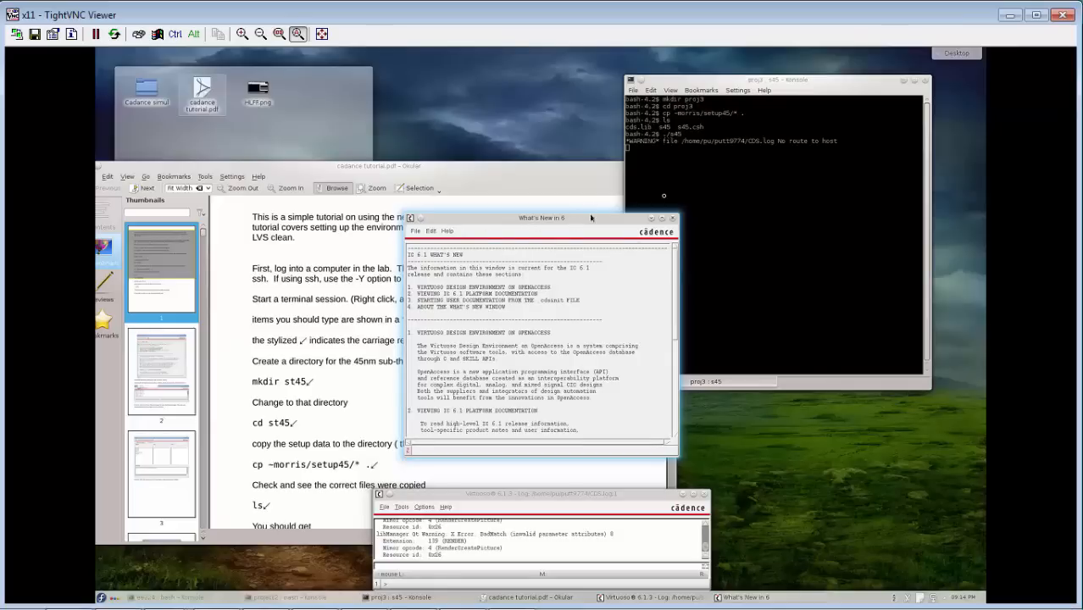
{"action": "left_click_drag", "start_coordinate": [591, 218], "coordinate": [684, 190]}
{"action": "left_click", "coordinate": [461, 505]}
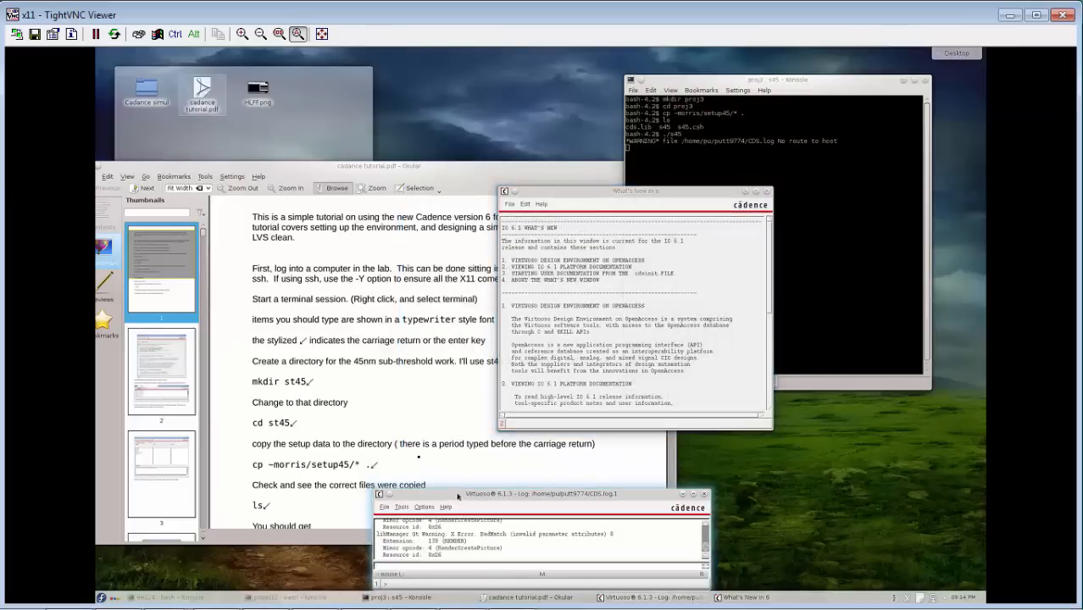
{"action": "left_click", "coordinate": [655, 281]}
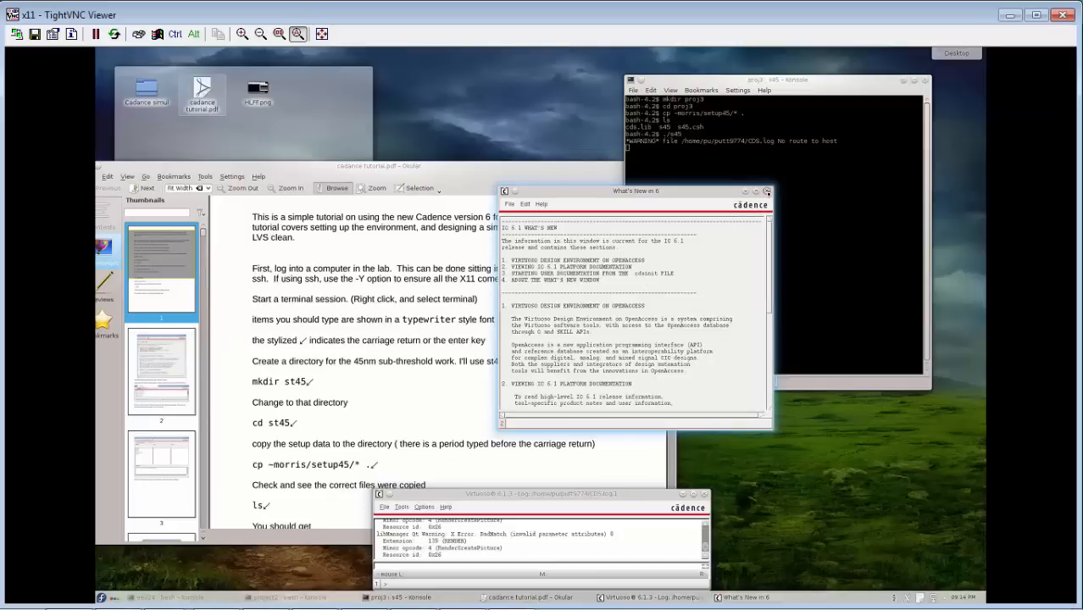
{"action": "left_click", "coordinate": [767, 191]}
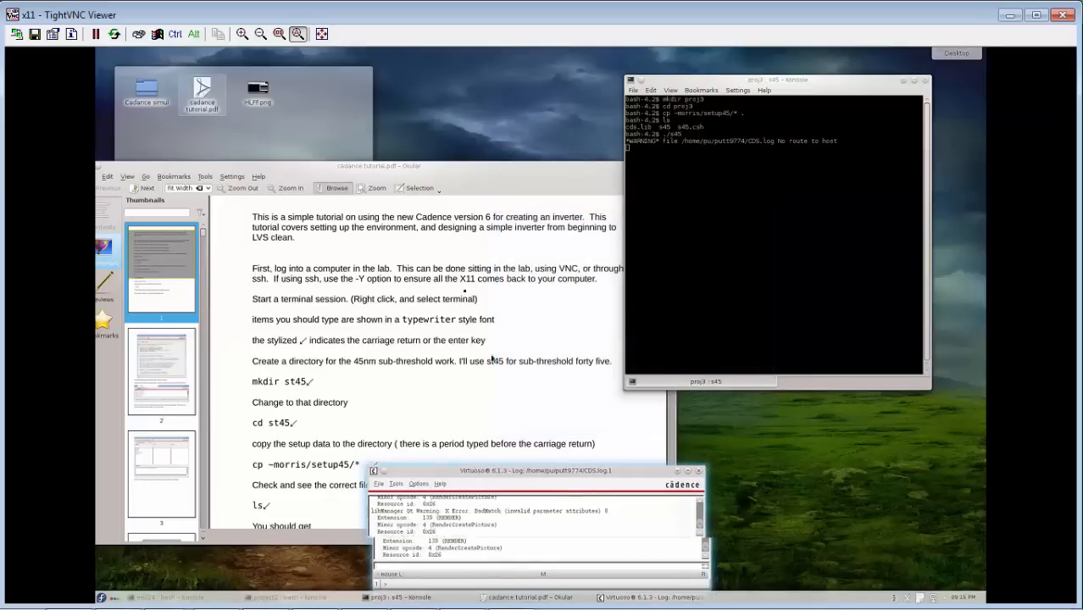
Create a new library named EE224_3 and attach it to the existing technology library gpdk045.
{"action": "left_click", "coordinate": [324, 261]}
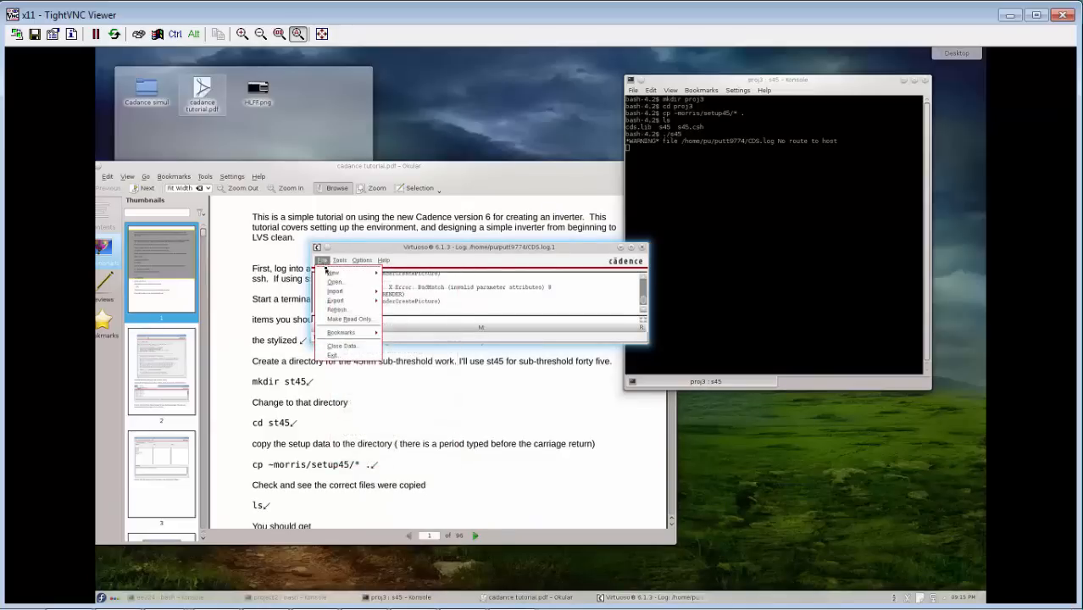
{"action": "mouse_move", "coordinate": [329, 274]}
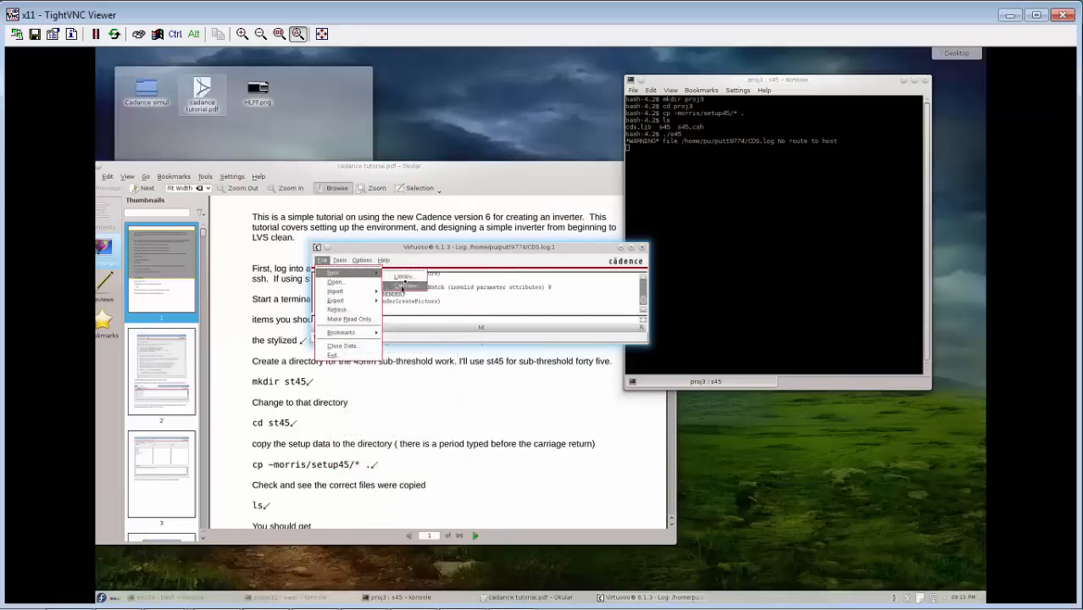
{"action": "left_click", "coordinate": [405, 277]}
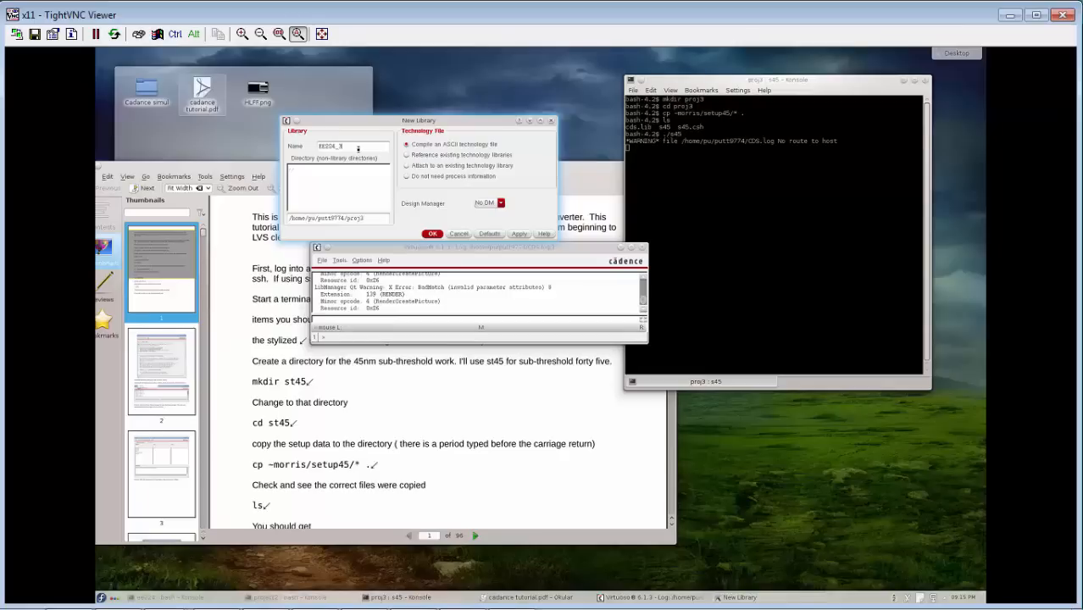
{"action": "left_click", "coordinate": [407, 165]}
{"action": "left_click", "coordinate": [432, 233]}
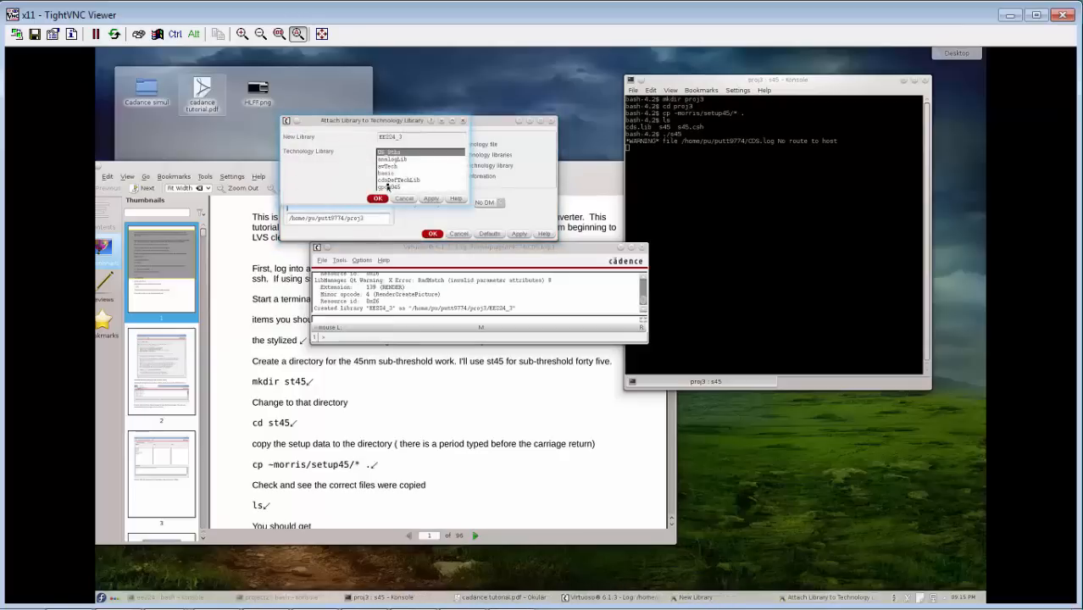
{"action": "left_click", "coordinate": [388, 187]}
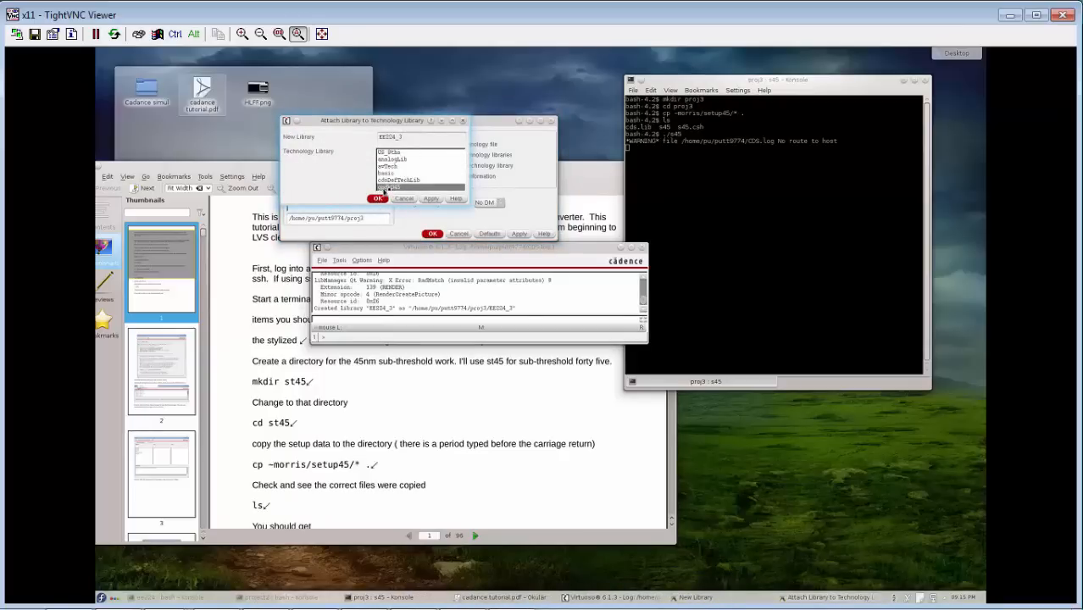
{"action": "left_click", "coordinate": [378, 200]}
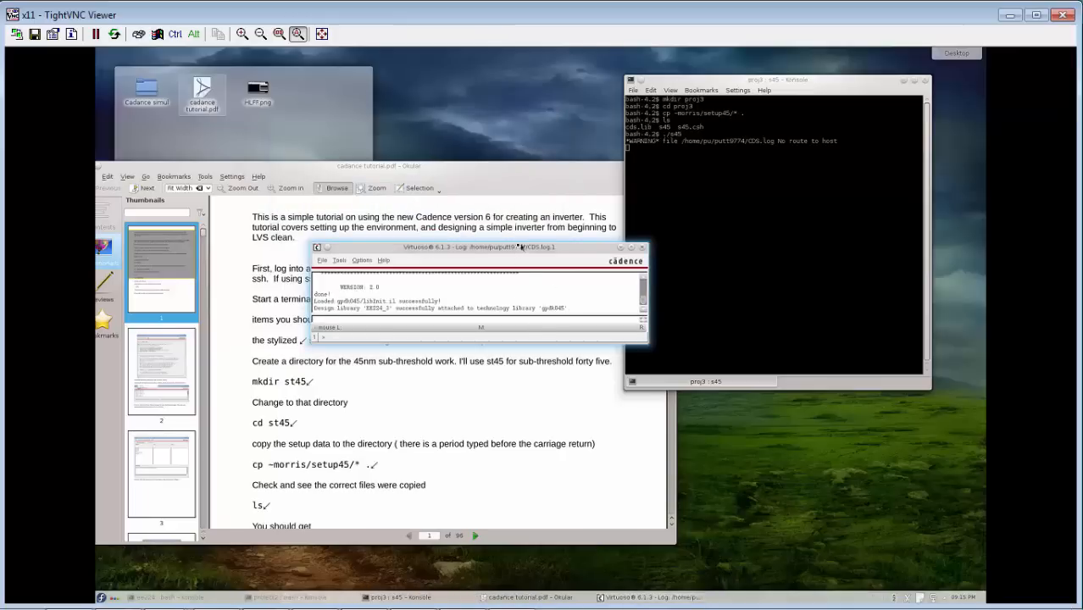
Create a schematic cellview named Inverter in library EE224_3, opened with Schematics XL as the standing application for this file type.
{"action": "left_click_drag", "start_coordinate": [521, 246], "coordinate": [435, 200]}
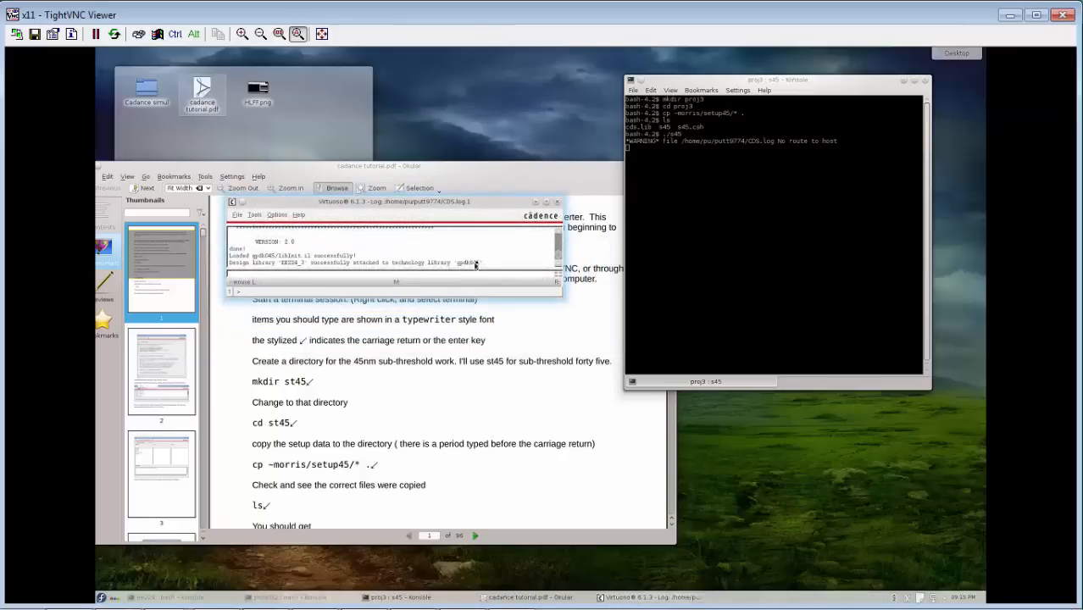
{"action": "left_click", "coordinate": [238, 214]}
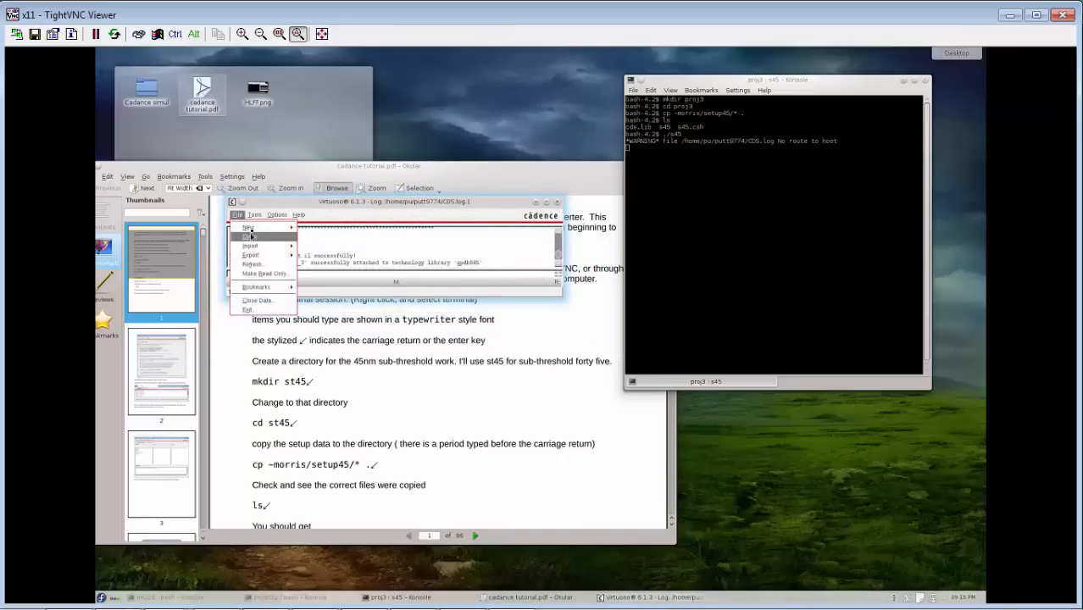
{"action": "mouse_move", "coordinate": [254, 228]}
{"action": "left_click", "coordinate": [314, 241]}
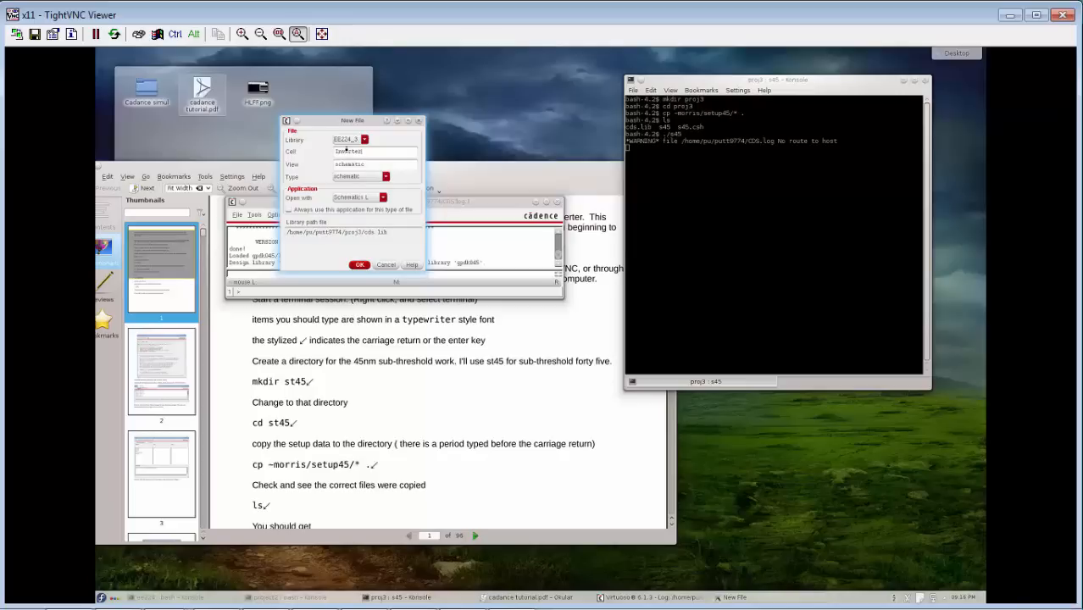
{"action": "left_click", "coordinate": [354, 197]}
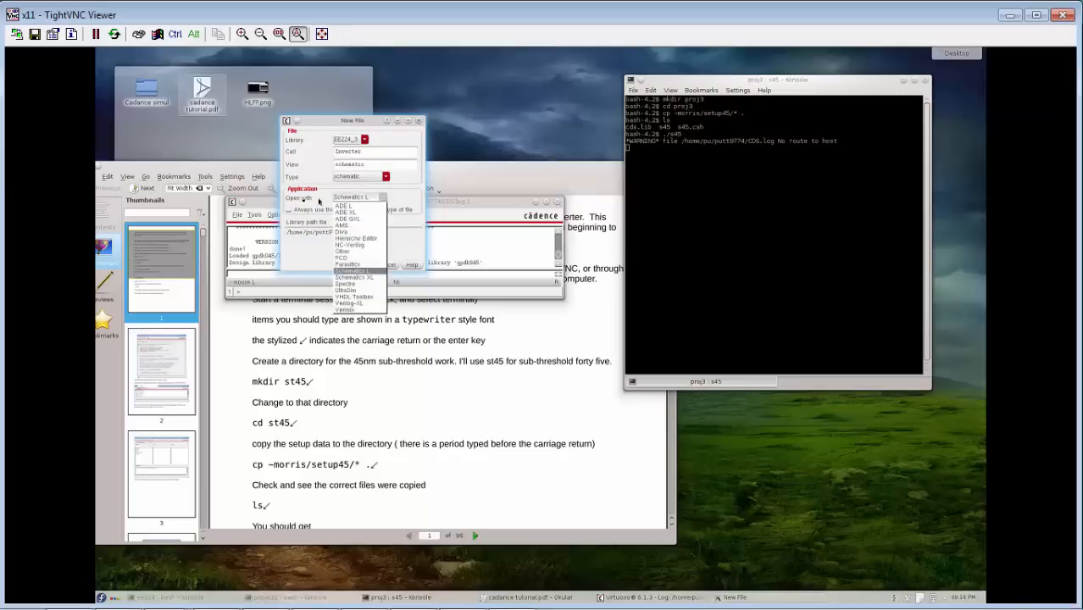
{"action": "left_click", "coordinate": [355, 277]}
{"action": "left_click", "coordinate": [291, 211]}
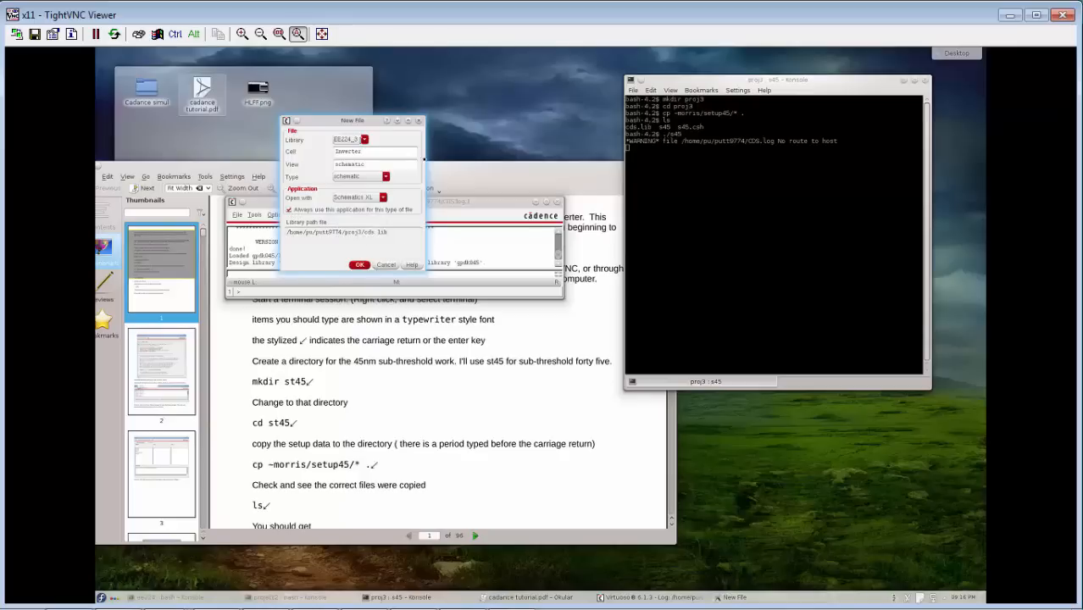
{"action": "left_click", "coordinate": [359, 264]}
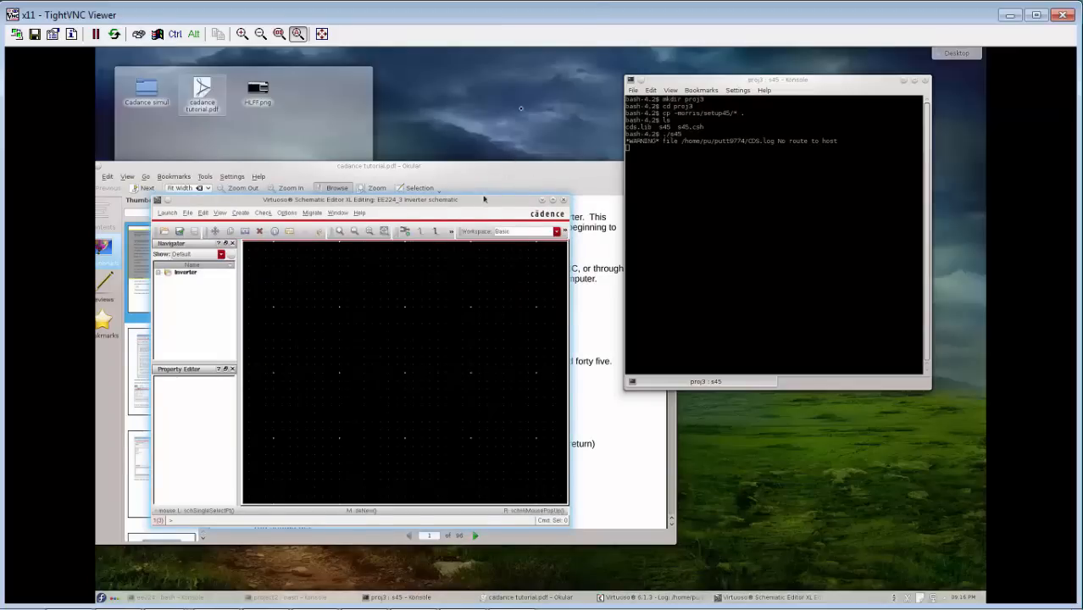
Start adding an instance in the Inverter schematic and choose the symbol view of pmos1v from library gpdk045.
{"action": "left_click_drag", "start_coordinate": [484, 203], "coordinate": [563, 80]}
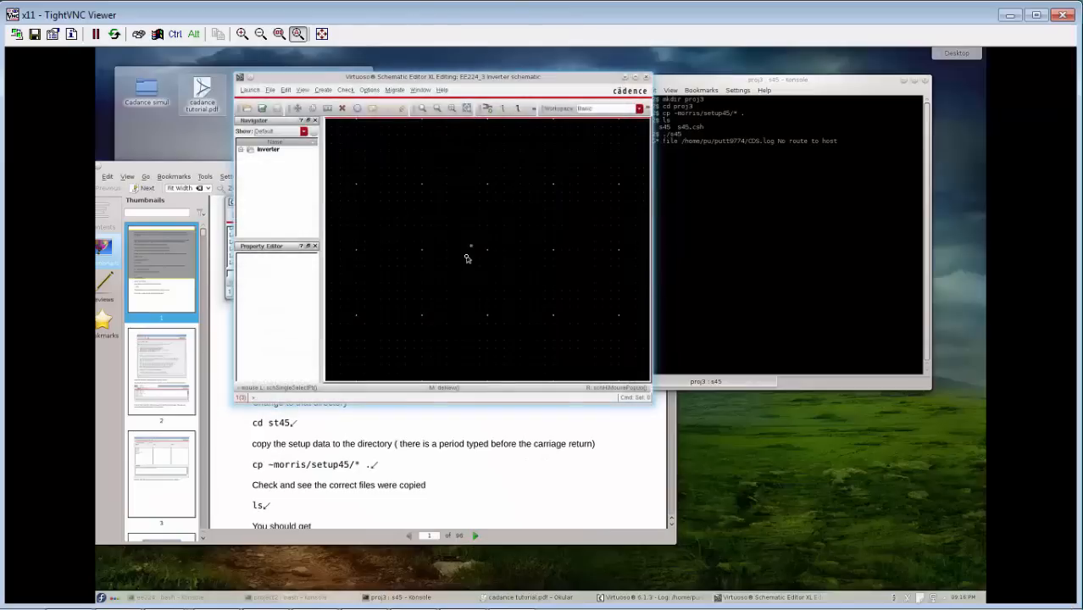
{"action": "left_click", "coordinate": [488, 111]}
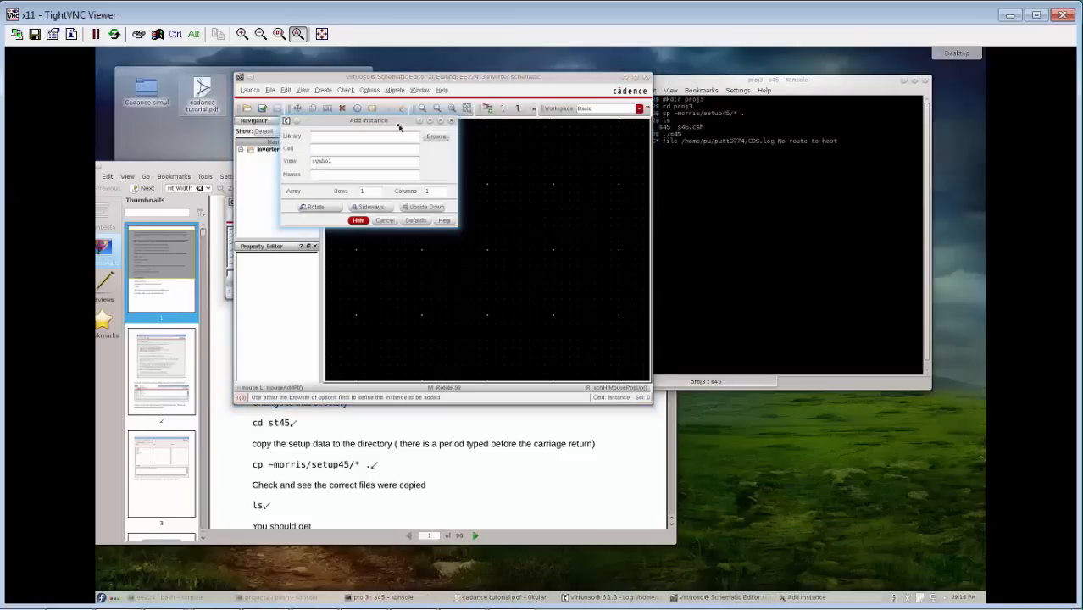
{"action": "left_click", "coordinate": [435, 137]}
{"action": "left_click", "coordinate": [767, 134]}
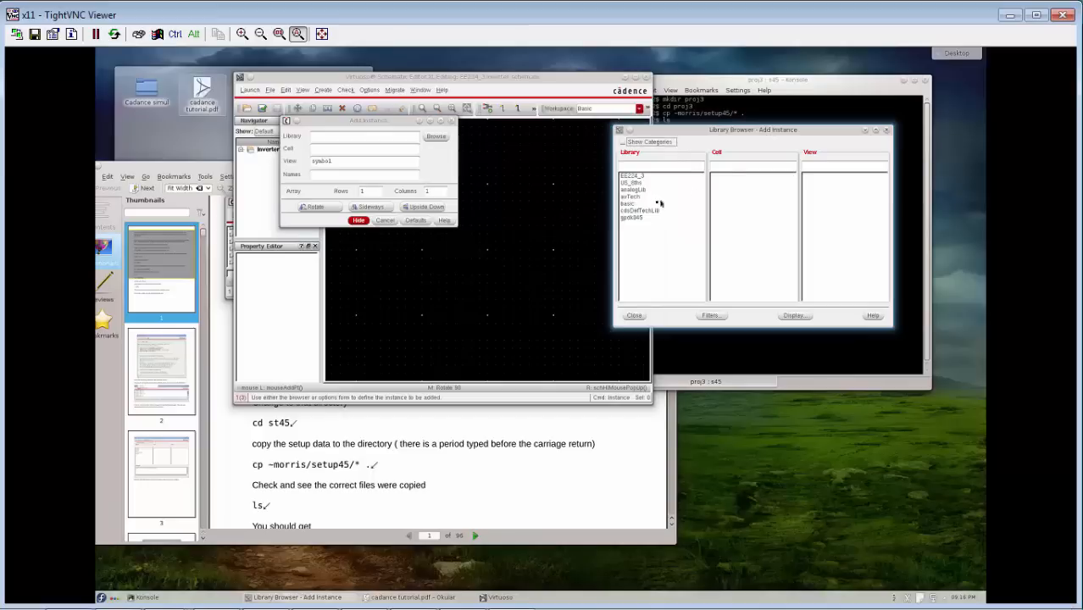
{"action": "left_click", "coordinate": [636, 218]}
{"action": "left_click", "coordinate": [738, 167]}
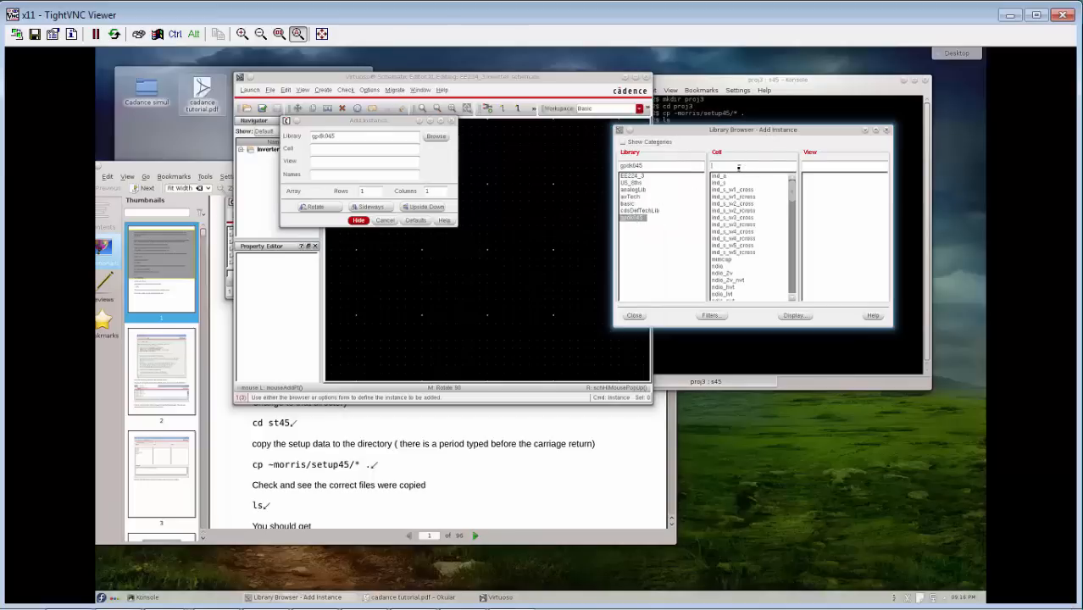
{"action": "type", "text": "pmos"}
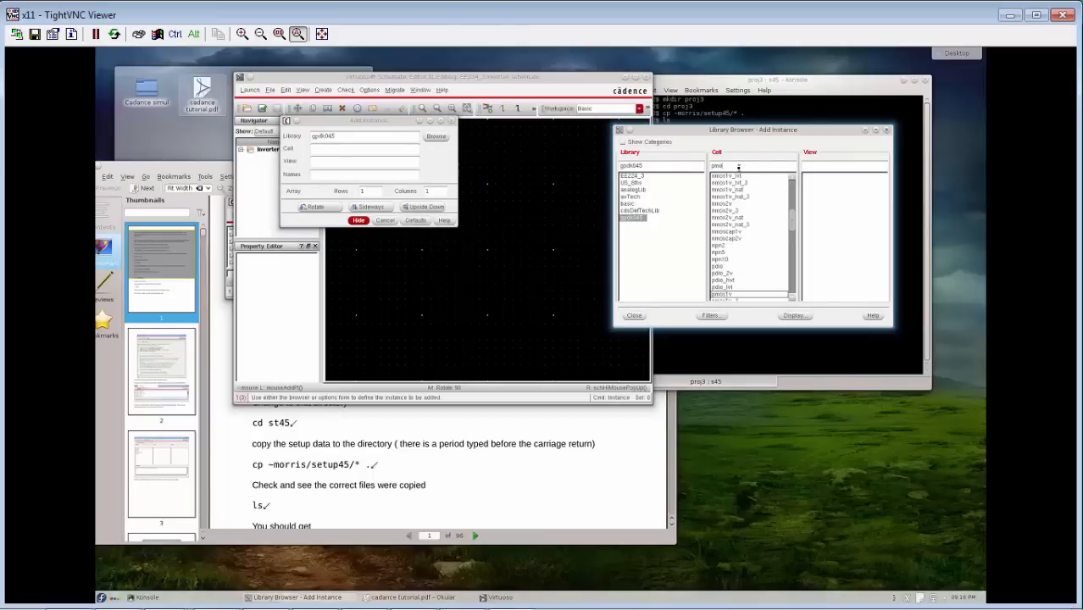
{"action": "left_click", "coordinate": [723, 294]}
{"action": "scroll", "coordinate": [794, 237], "scroll_direction": "down", "scroll_amount": 2}
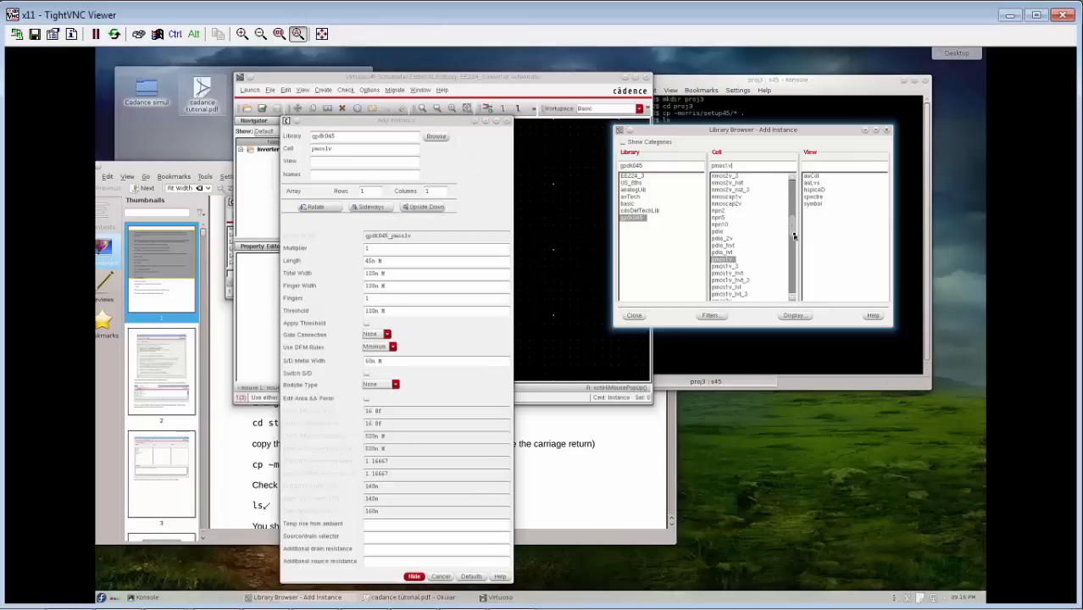
{"action": "left_click", "coordinate": [813, 205]}
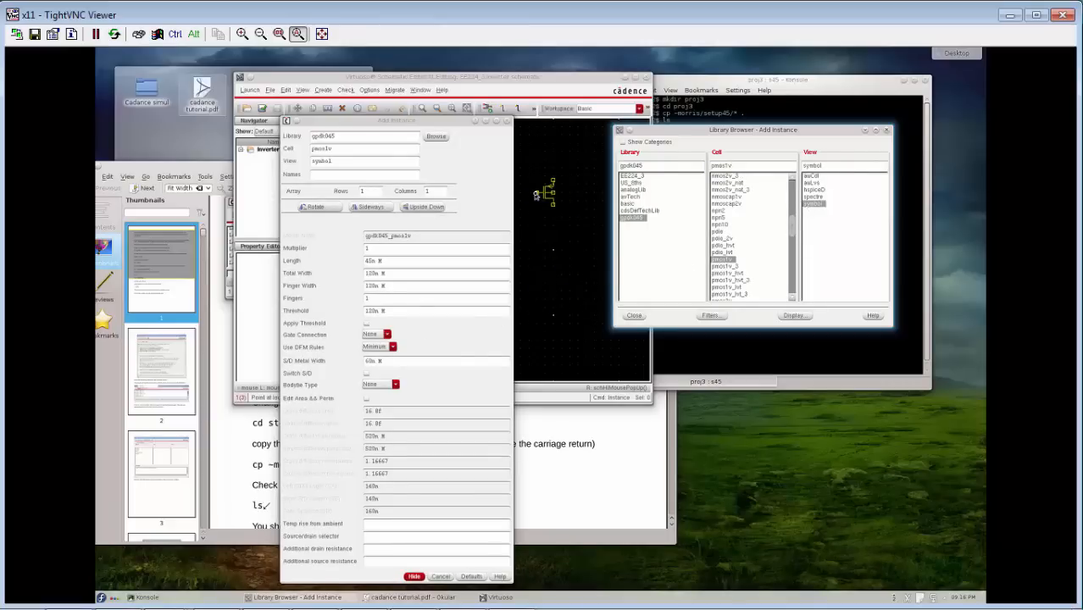
Place two pmos1v transistors one above the other in the schematic and end instance placement.
{"action": "left_click", "coordinate": [542, 202]}
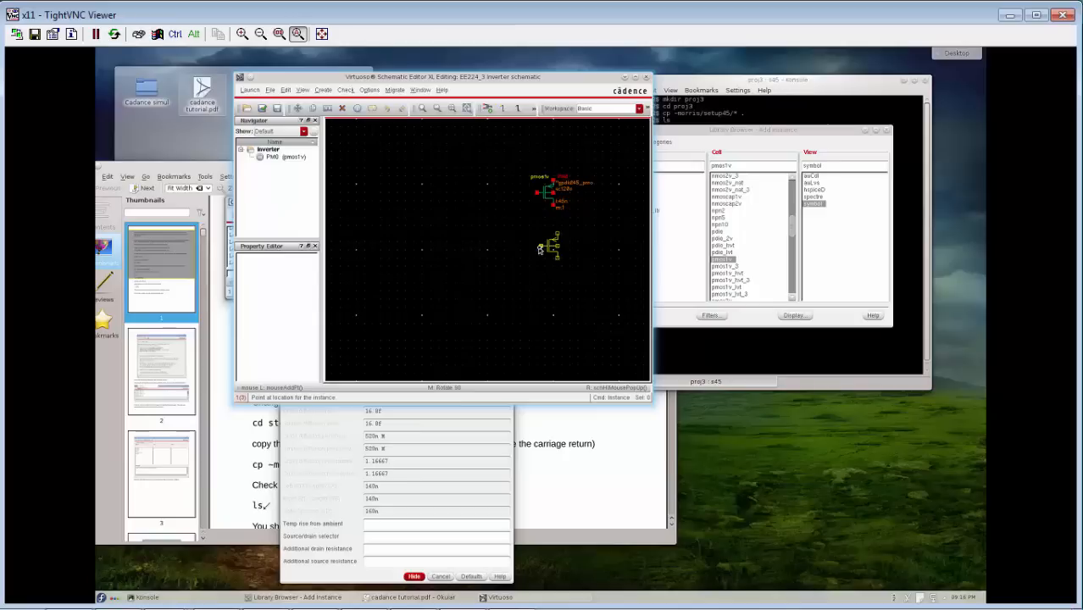
{"action": "left_click", "coordinate": [539, 249]}
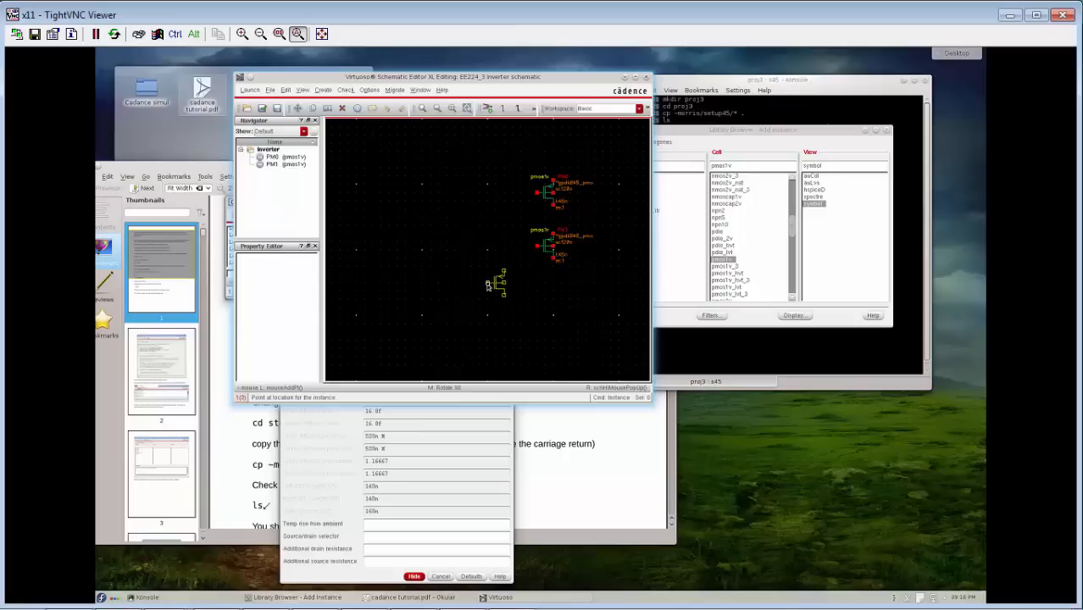
{"action": "key", "text": "Escape"}
Review the object properties of the upper pmos1v transistor, close the form and deselect the transistor.
{"action": "left_click", "coordinate": [552, 195]}
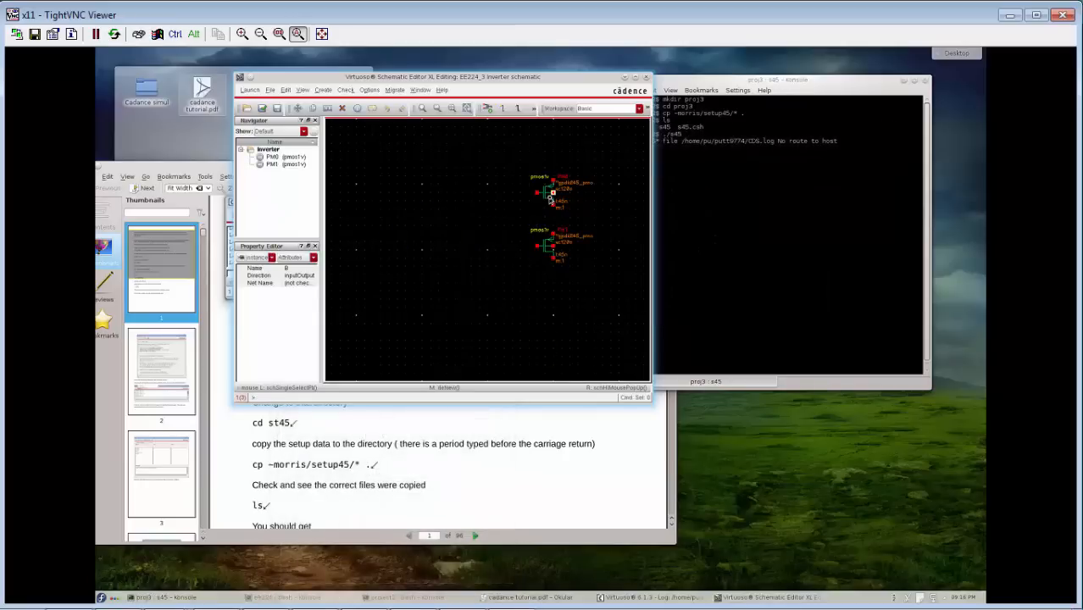
{"action": "left_click", "coordinate": [549, 197]}
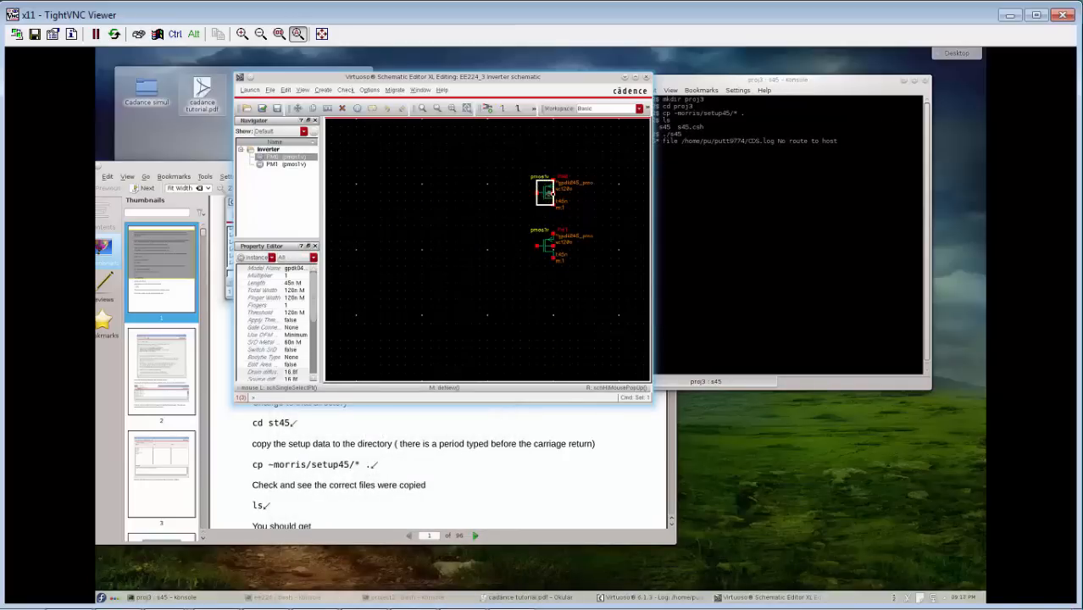
{"action": "right_click", "coordinate": [550, 199]}
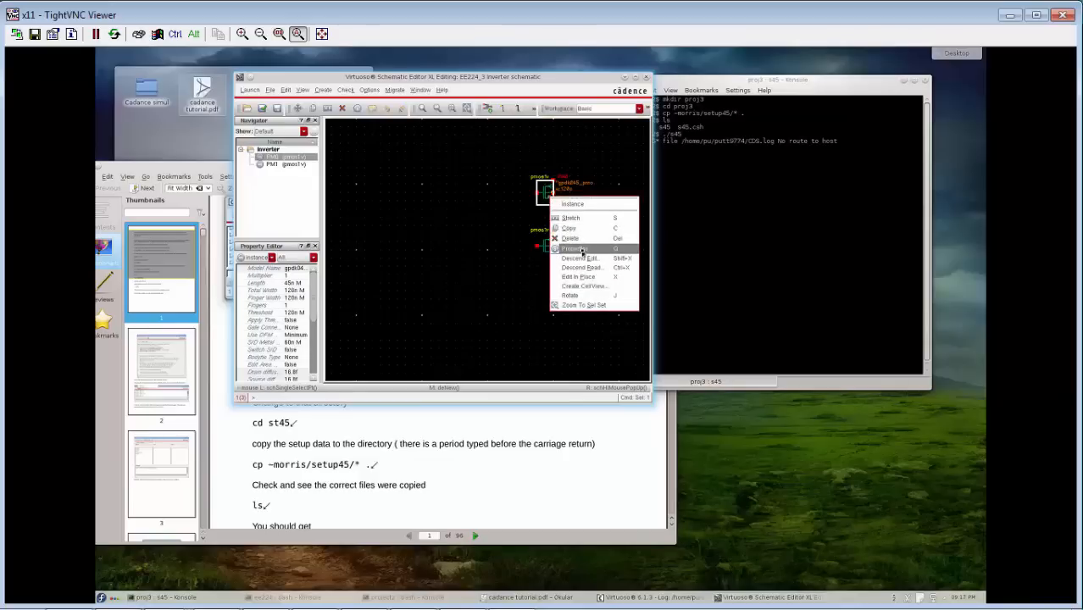
{"action": "left_click", "coordinate": [581, 249]}
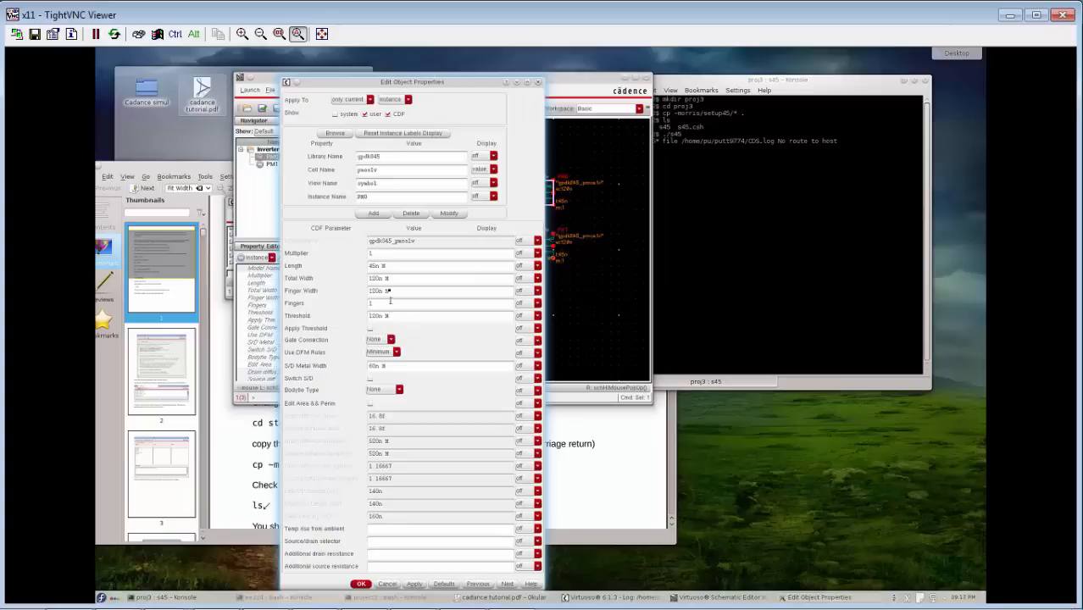
{"action": "left_click", "coordinate": [361, 584]}
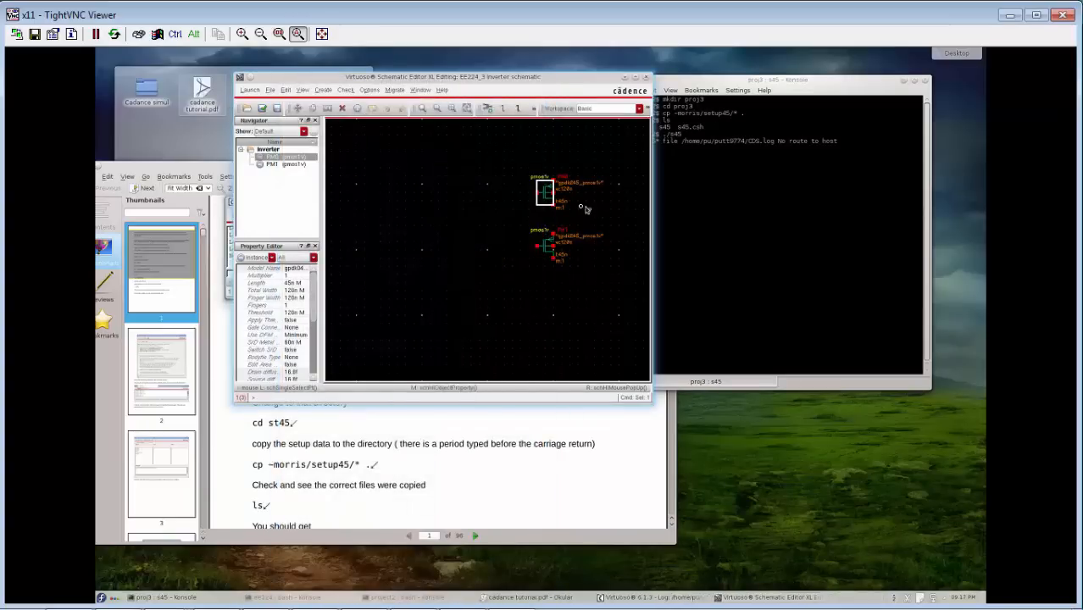
{"action": "left_click", "coordinate": [536, 193]}
{"action": "left_click", "coordinate": [493, 234]}
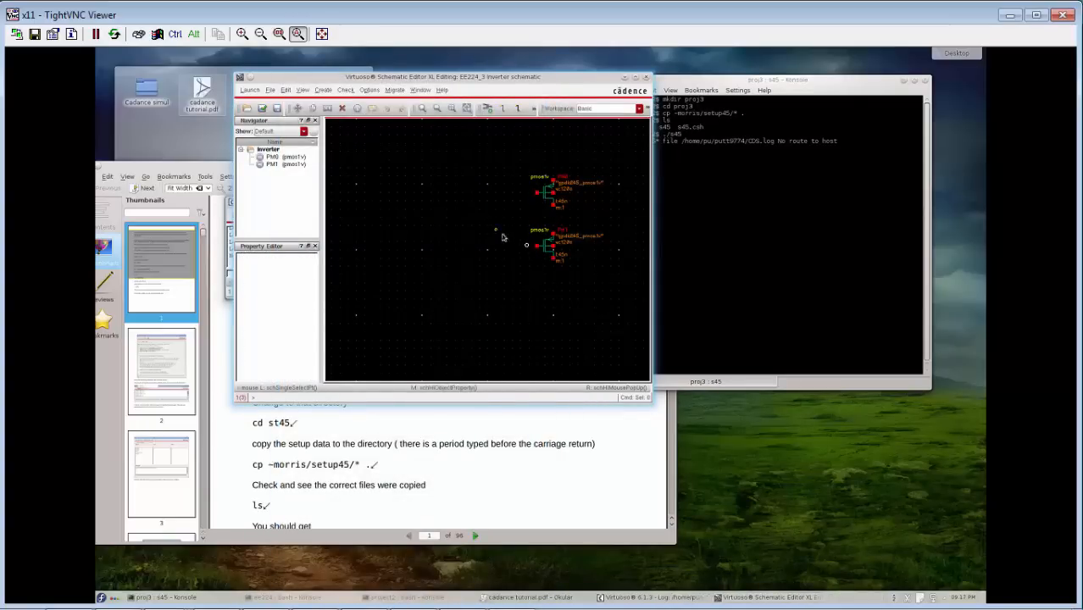
Change the lower transistor's cell name to nmos1v in its object properties.
{"action": "left_click", "coordinate": [551, 246]}
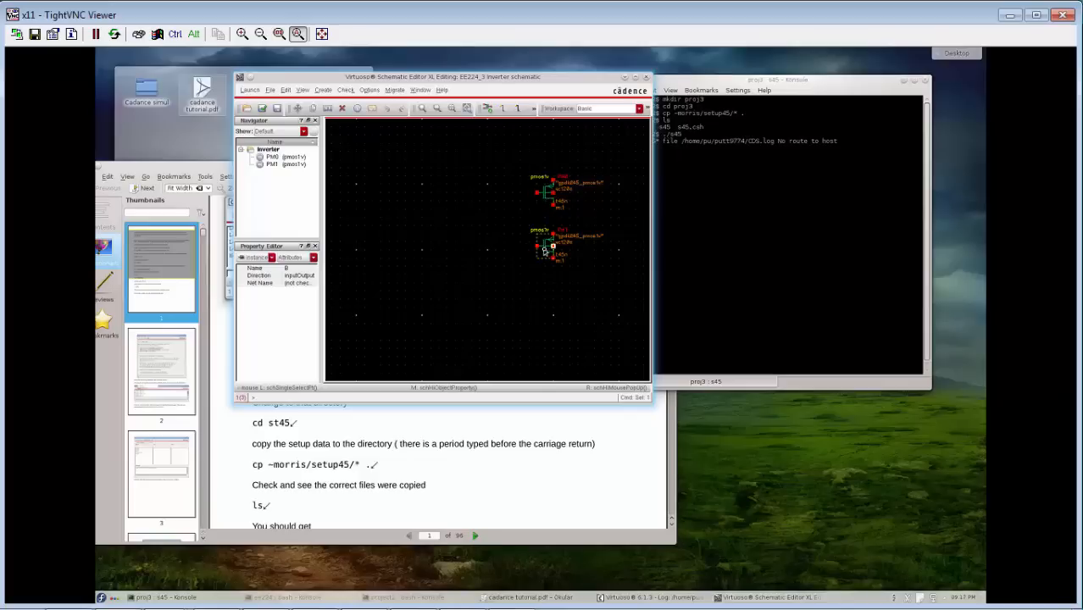
{"action": "left_click", "coordinate": [547, 247]}
{"action": "left_click", "coordinate": [312, 289]}
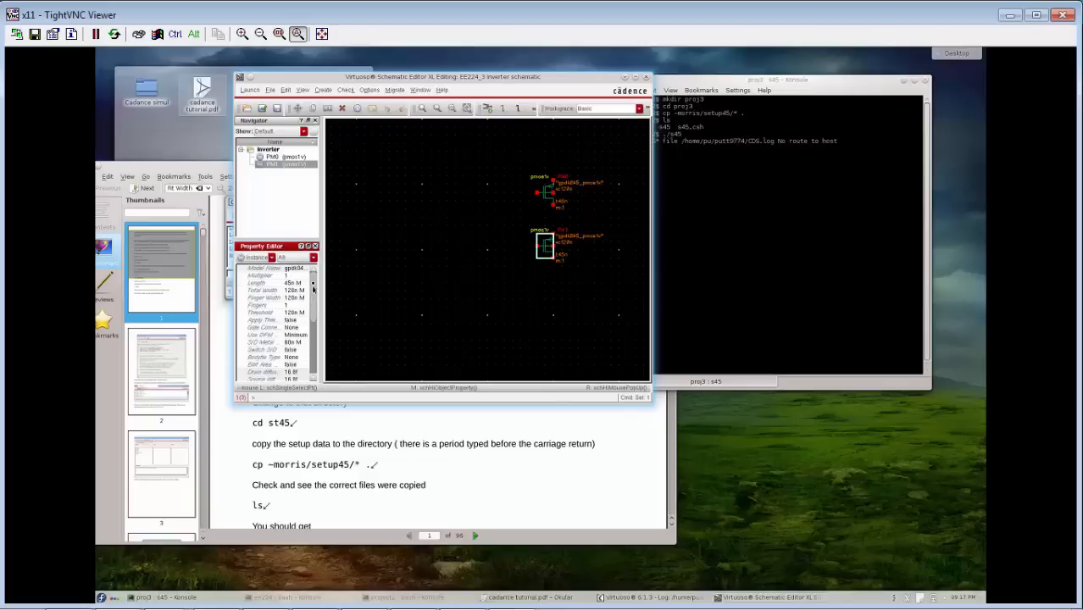
{"action": "right_click", "coordinate": [541, 241]}
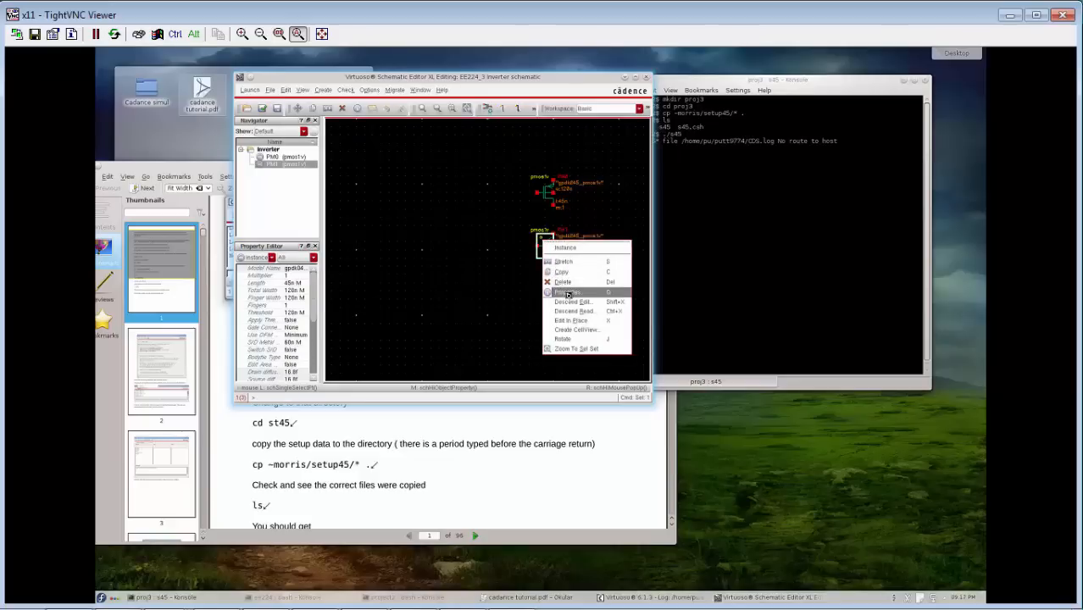
{"action": "left_click", "coordinate": [567, 292]}
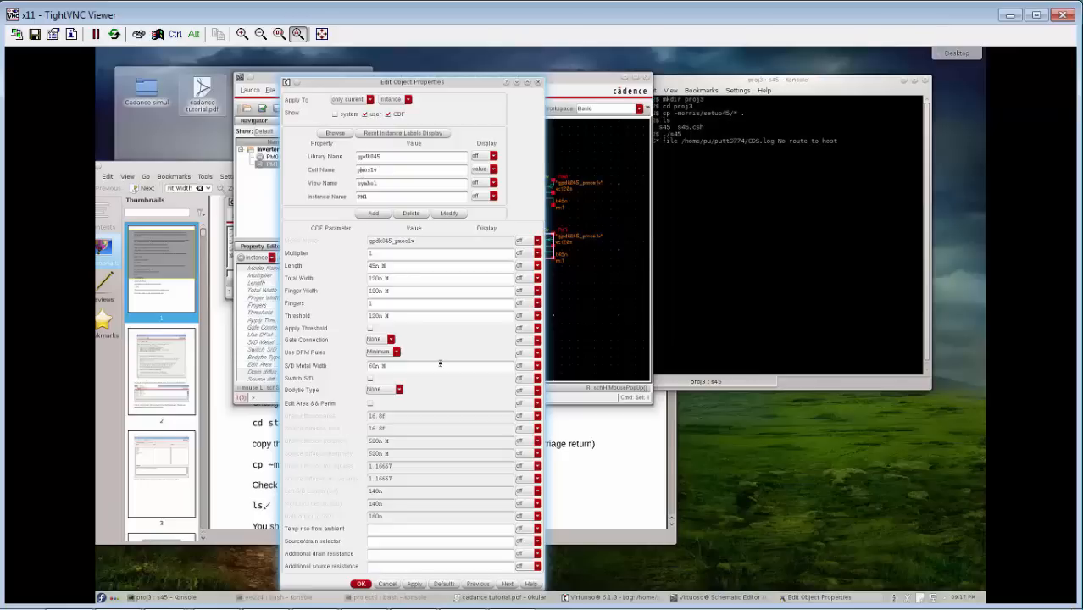
{"action": "key", "text": "Return"}
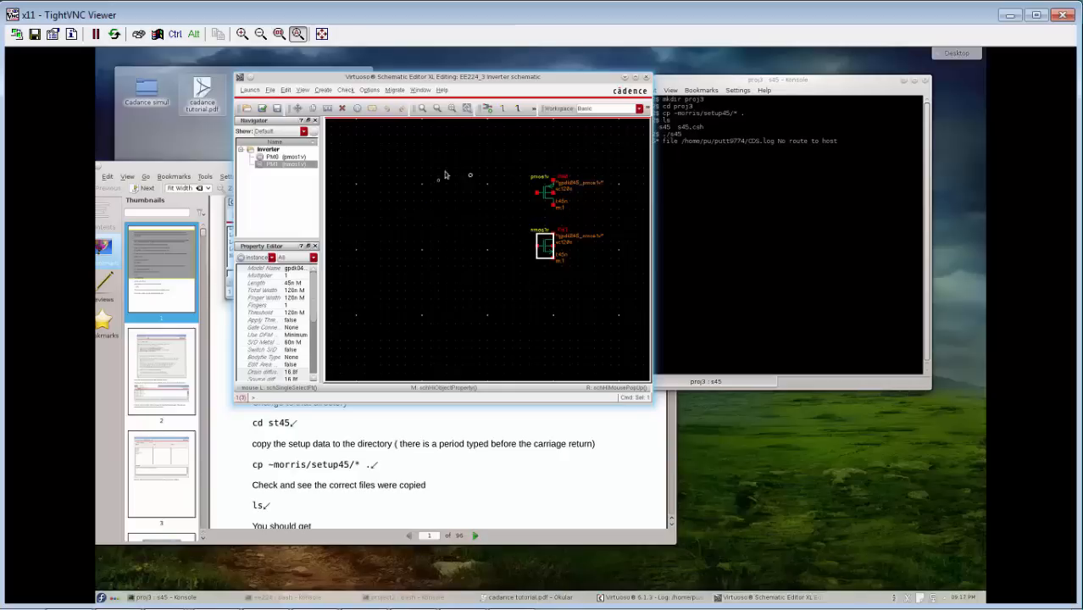
Draw a narrow wire from the upper transistor's bottom terminal to the lower transistor's top terminal.
{"action": "left_click", "coordinate": [505, 114]}
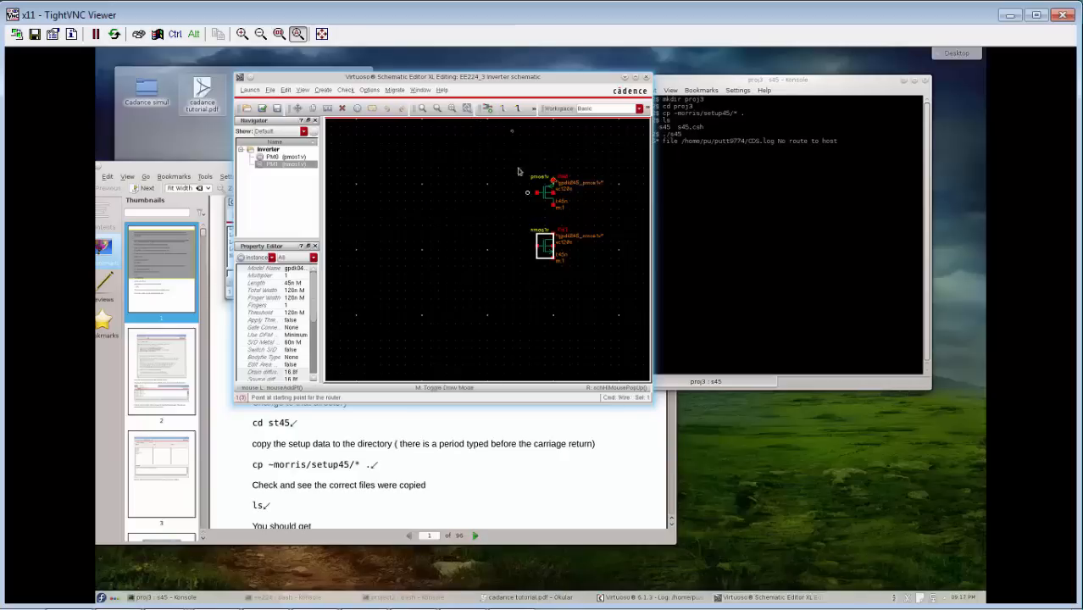
{"action": "left_click", "coordinate": [554, 205]}
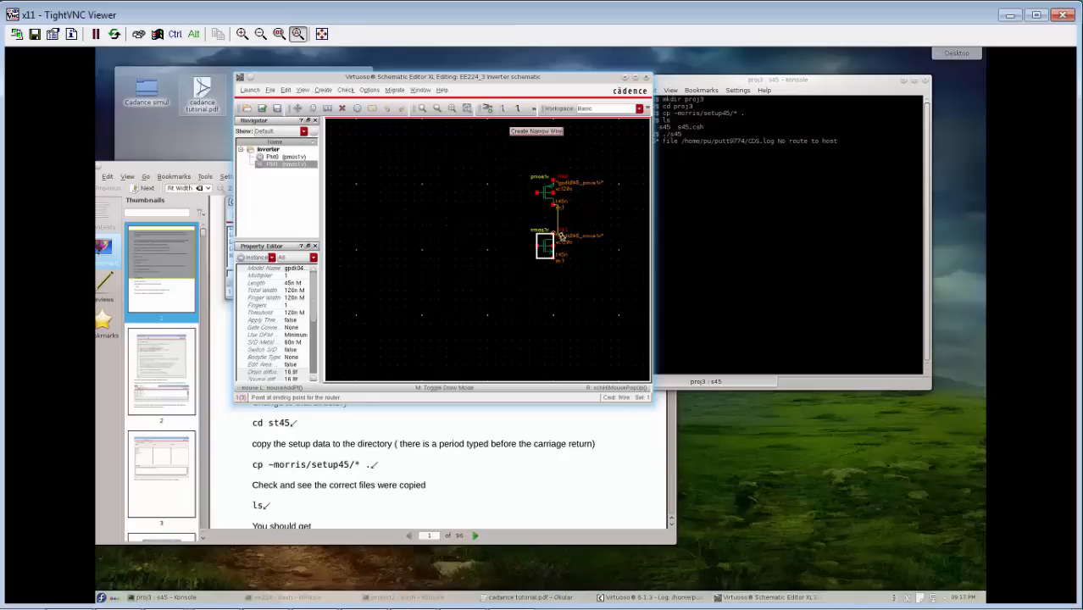
{"action": "left_click", "coordinate": [553, 238]}
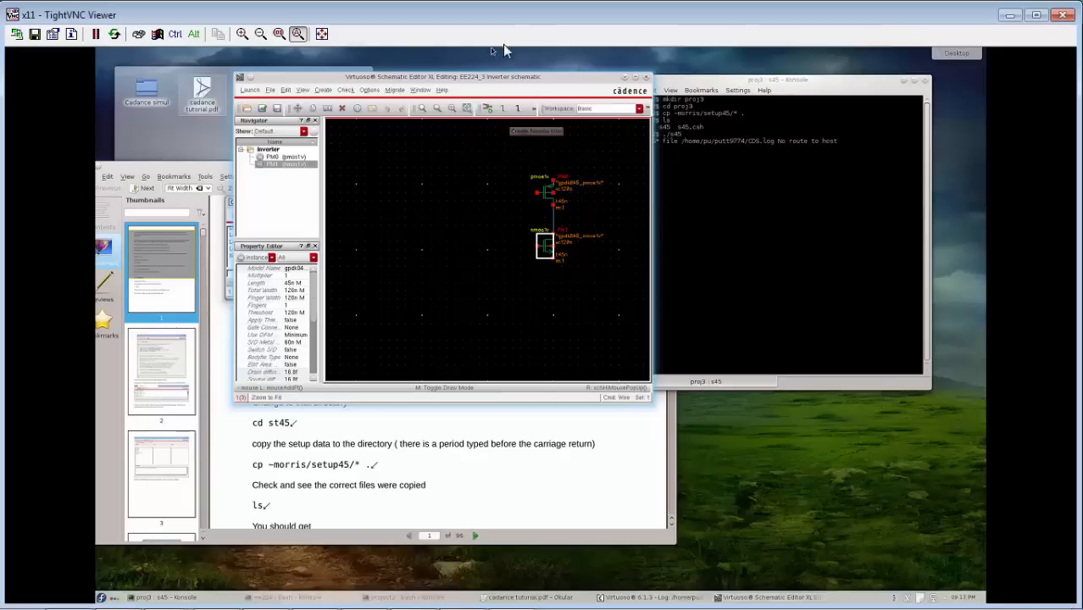
Choose the vdd symbol from the analogLib library as the instance to add to the schematic.
{"action": "left_click", "coordinate": [502, 110]}
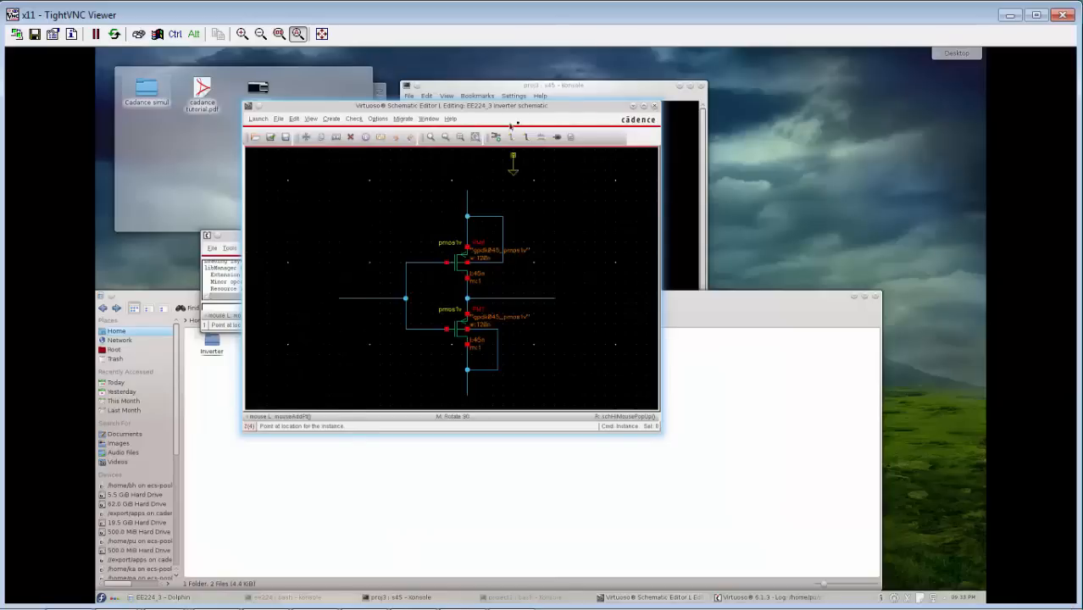
{"action": "left_click", "coordinate": [497, 137]}
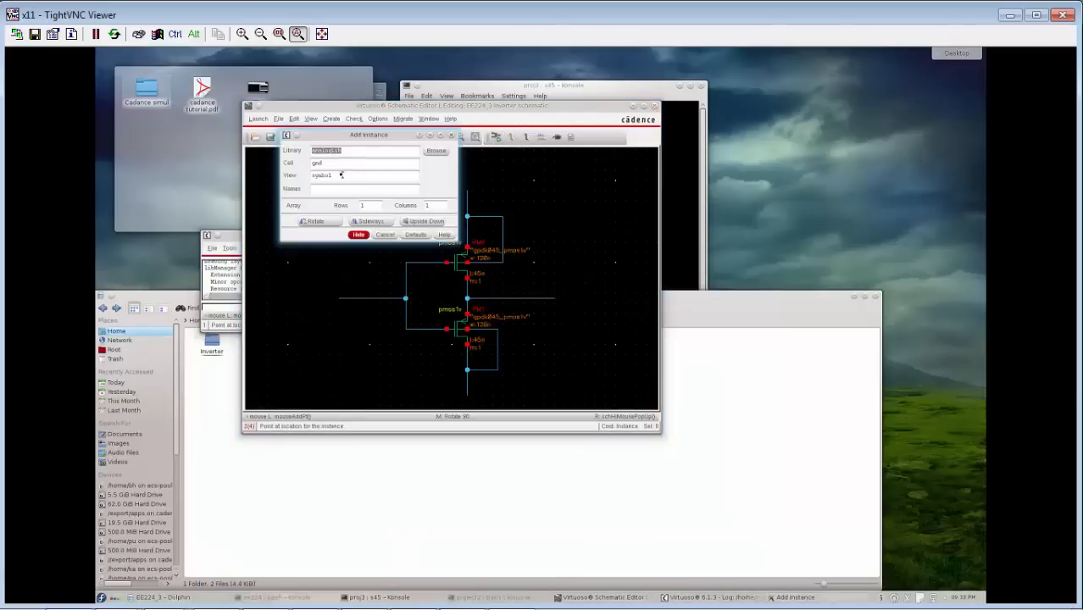
{"action": "left_click", "coordinate": [435, 151]}
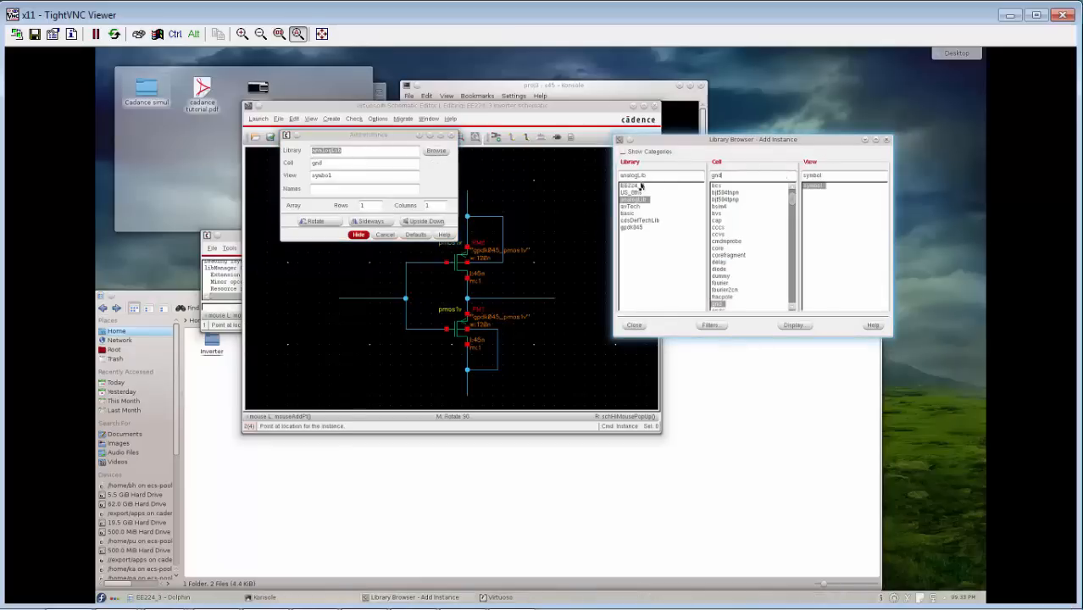
{"action": "left_click", "coordinate": [634, 200]}
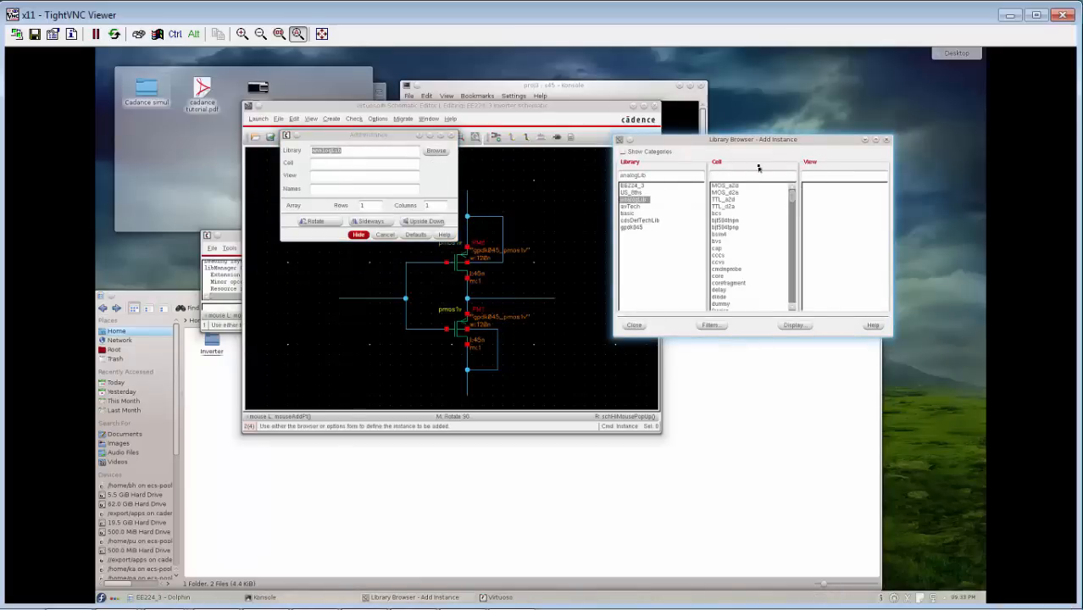
{"action": "type", "text": "vdd"}
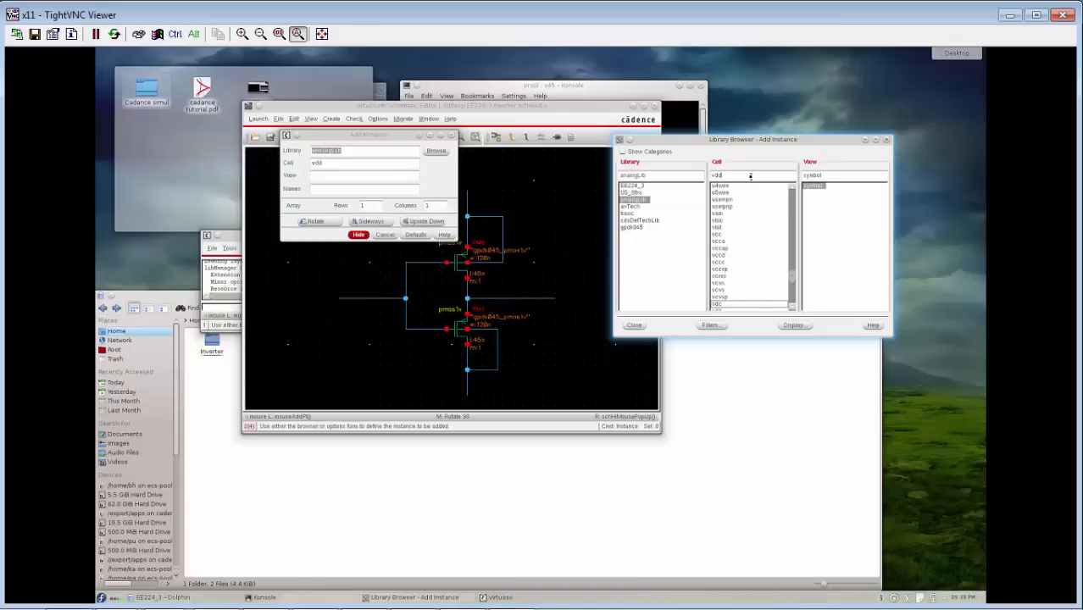
{"action": "key", "text": "BackSpace"}
{"action": "key", "text": "BackSpace"}
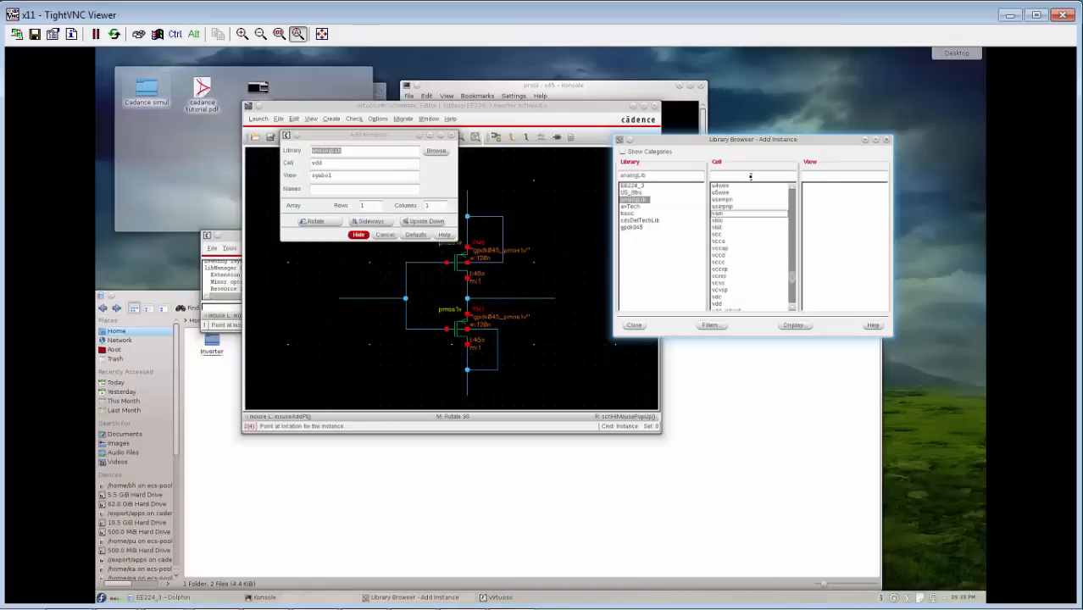
{"action": "type", "text": "dc"}
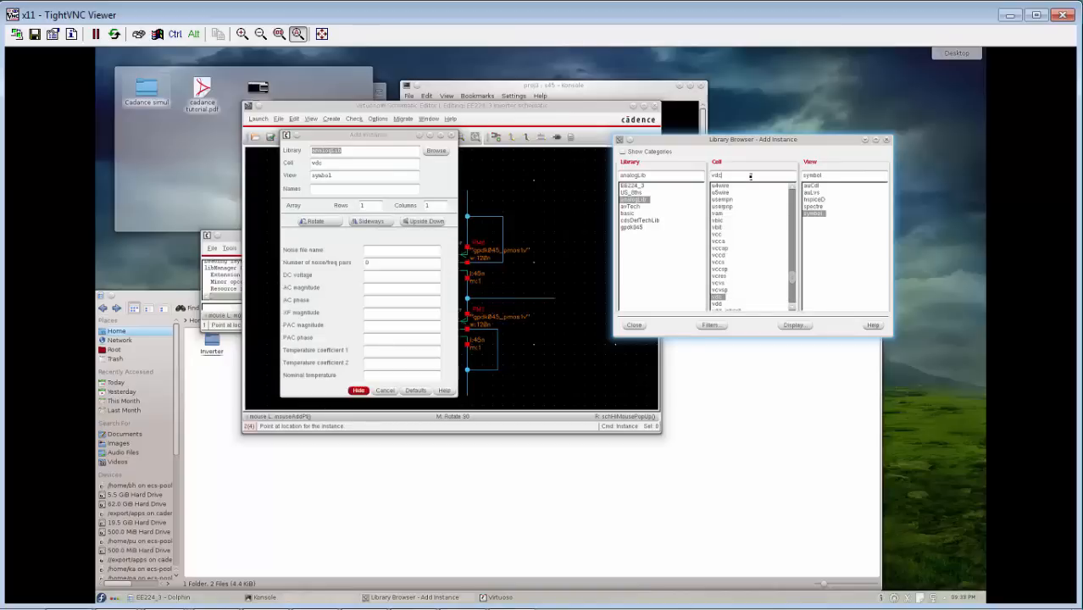
{"action": "key", "text": "BackSpace"}
{"action": "type", "text": "d"}
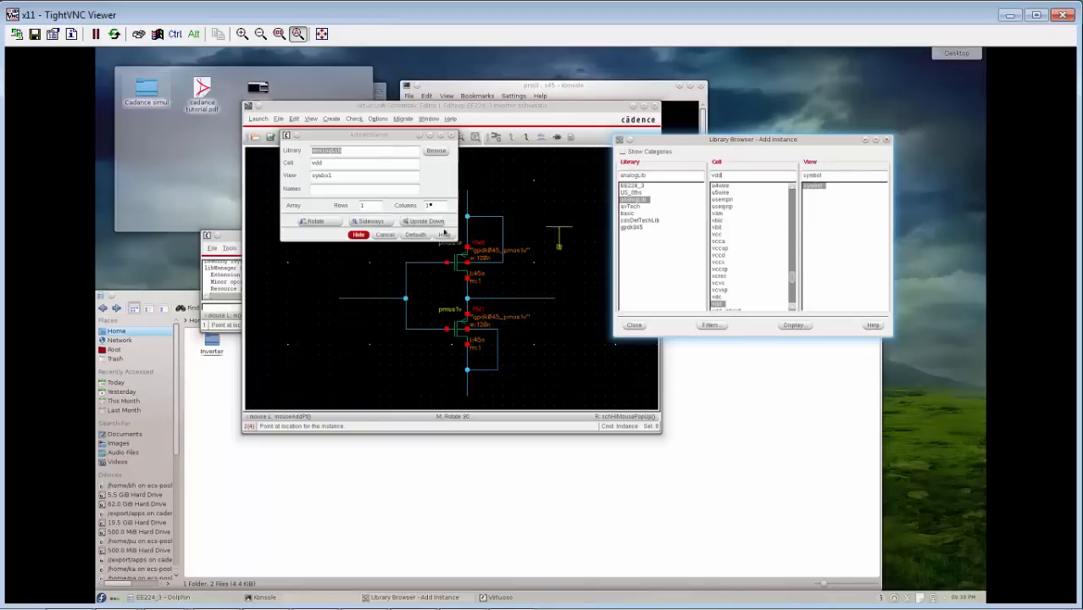
Place vdd symbols on the wire end above the upper transistor and the wire end below the lower transistor, then end placement.
{"action": "left_click", "coordinate": [467, 192]}
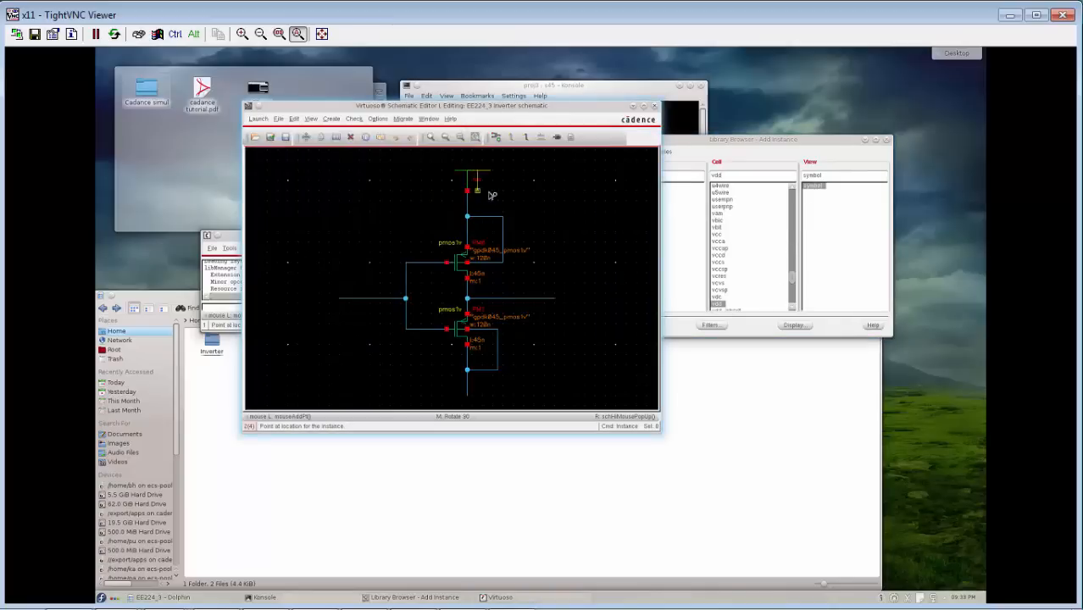
{"action": "left_click", "coordinate": [468, 397]}
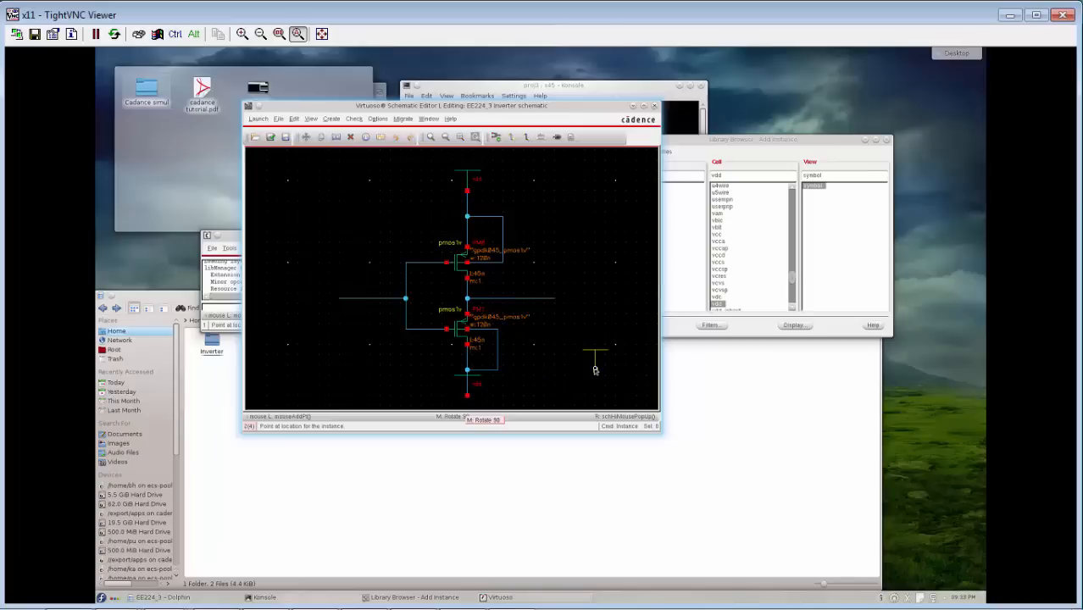
{"action": "key", "text": "Escape"}
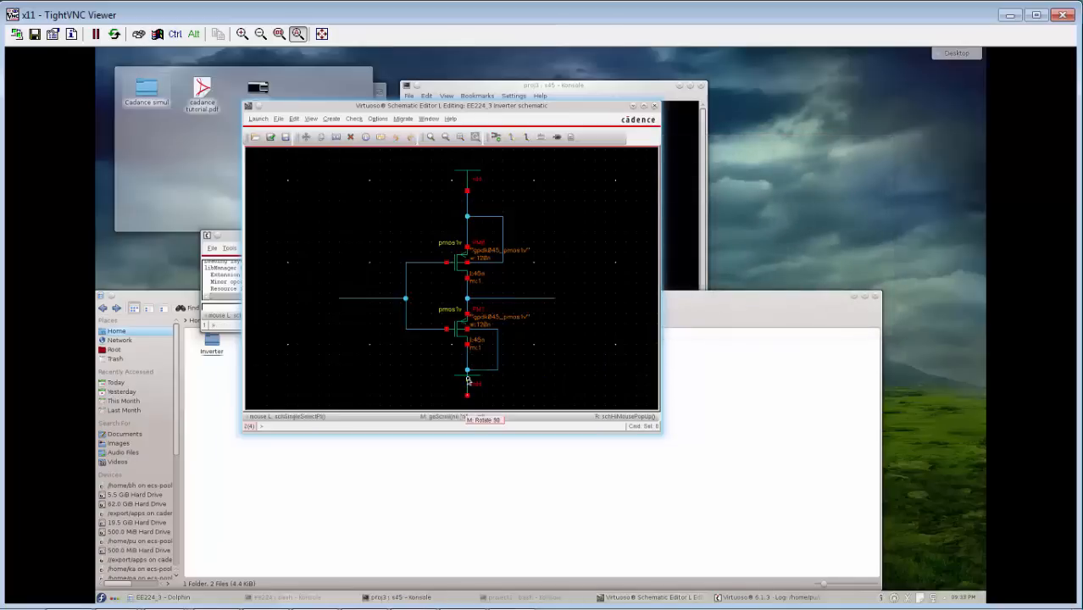
Change the lower vdd symbol's cell name to gnd in its object properties and deselect it.
{"action": "left_click", "coordinate": [476, 383]}
{"action": "right_click", "coordinate": [476, 383]}
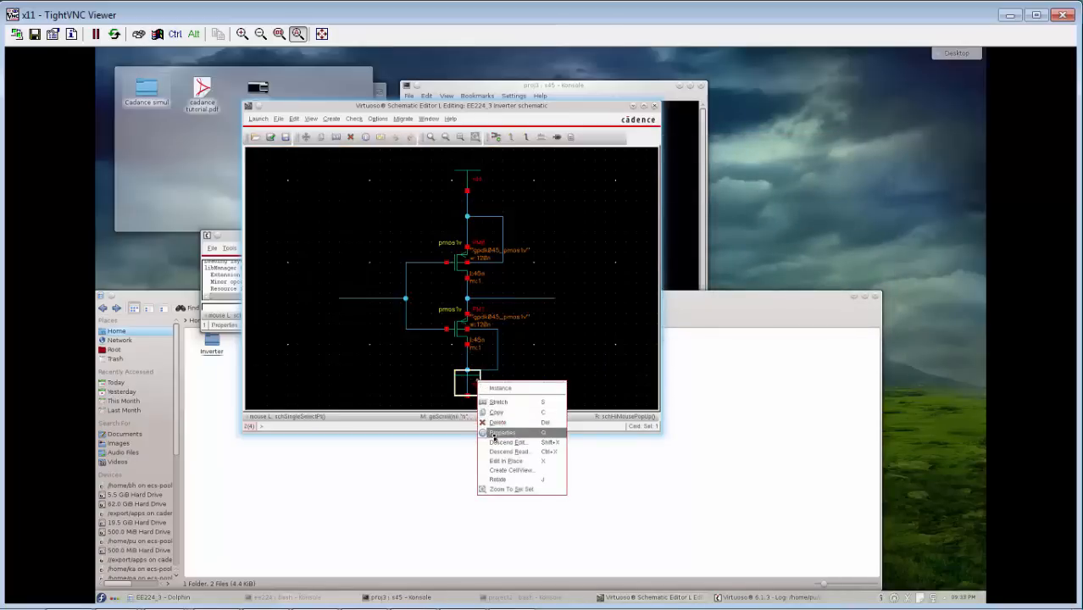
{"action": "left_click", "coordinate": [484, 433]}
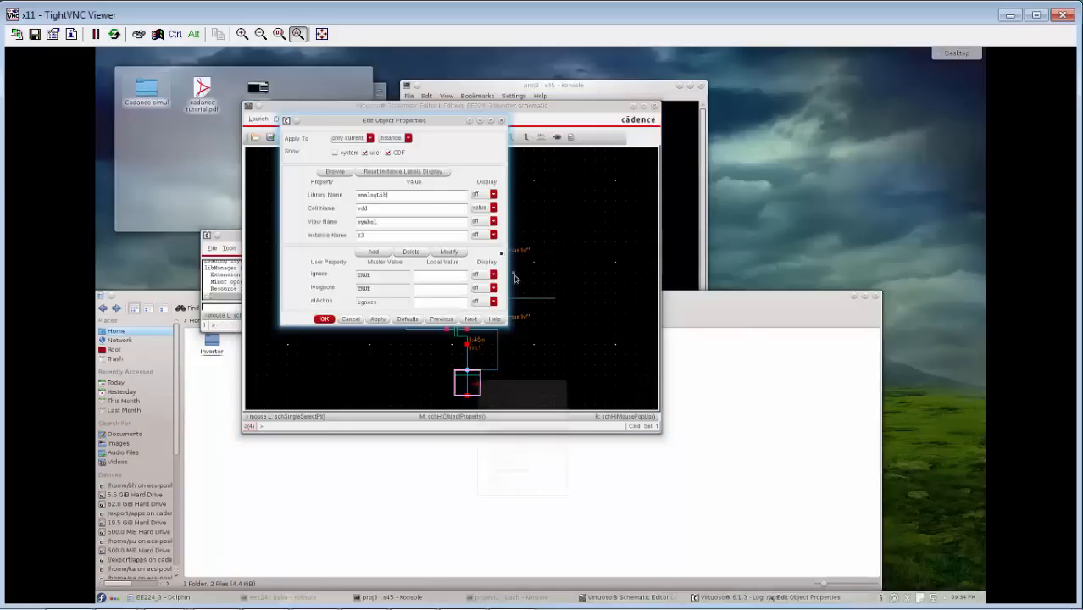
{"action": "double_click", "coordinate": [361, 208]}
{"action": "type", "text": "gnd"}
{"action": "key", "text": "Return"}
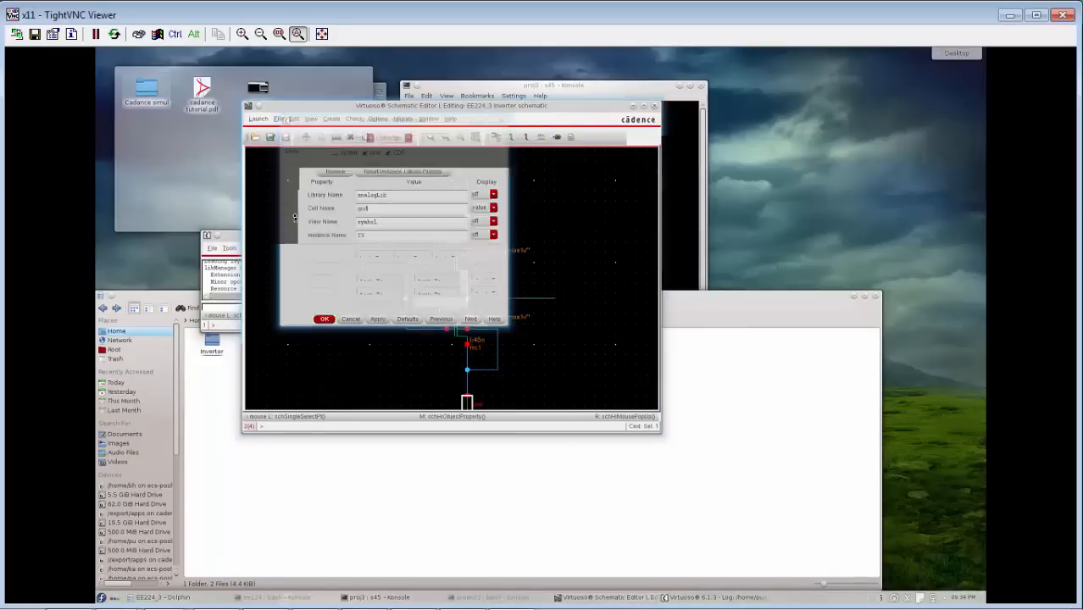
{"action": "left_click", "coordinate": [623, 350]}
{"action": "scroll", "coordinate": [623, 350], "scroll_direction": "down", "scroll_amount": 1}
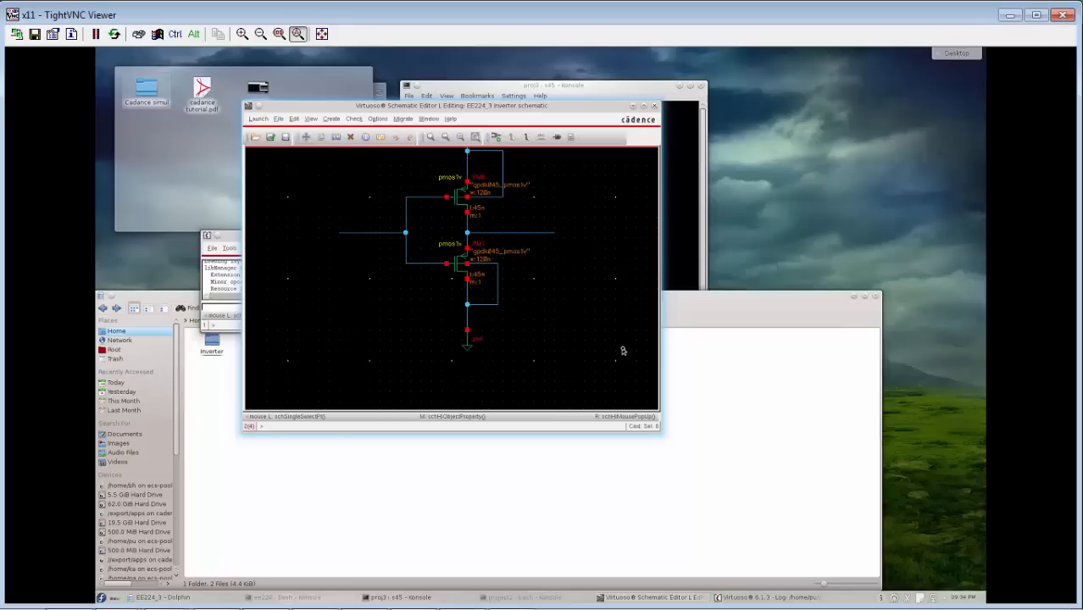
{"action": "scroll", "coordinate": [598, 285], "scroll_direction": "up", "scroll_amount": 1}
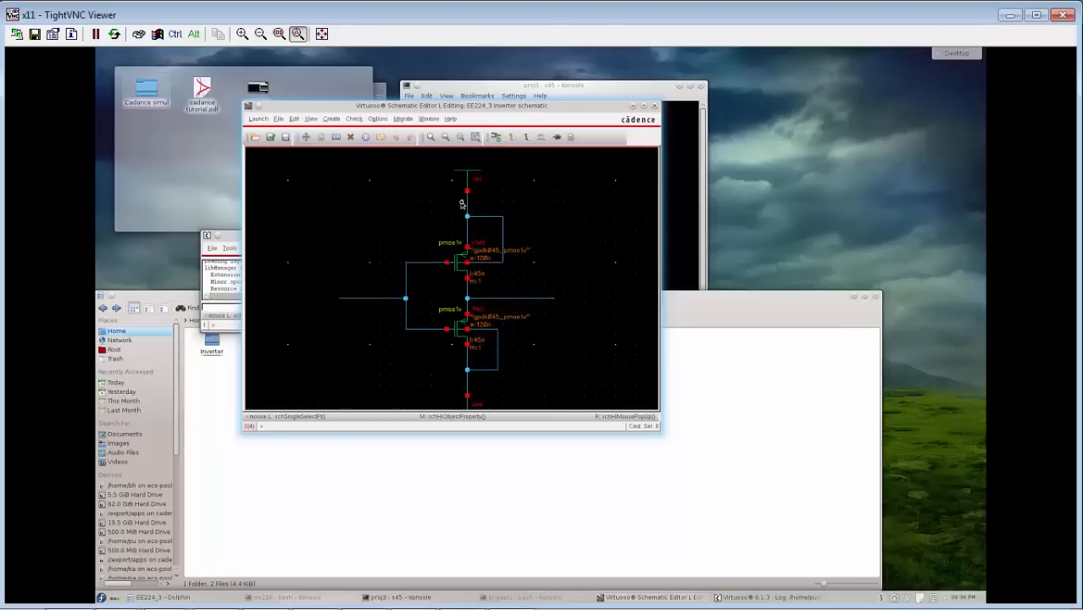
Label the gate wire input, the drain wire output, the upper supply wire vdd and the lower supply wire vss.
{"action": "left_click", "coordinate": [540, 138]}
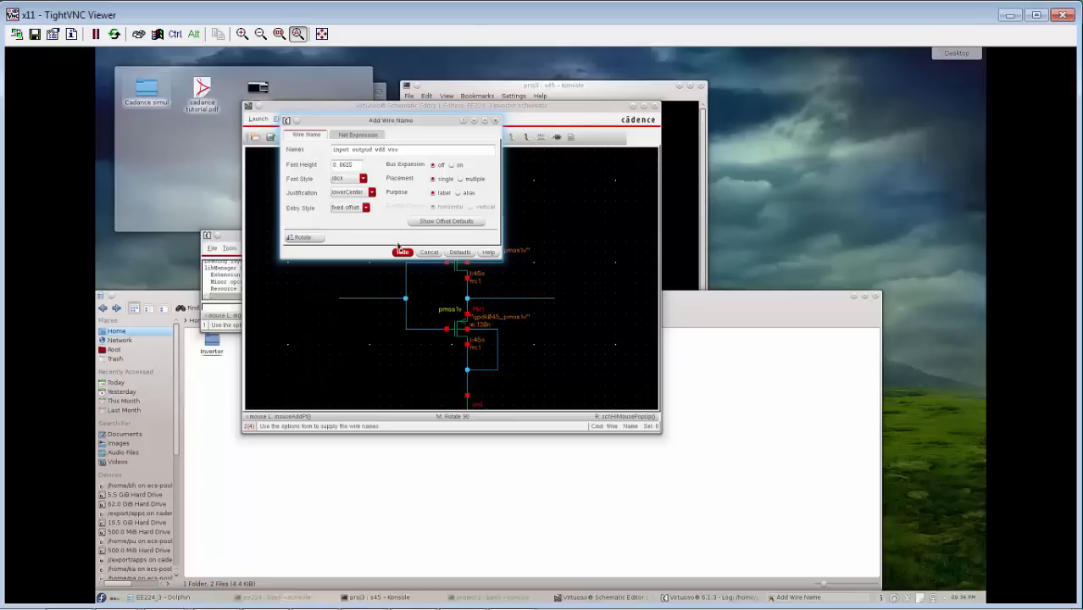
{"action": "left_click", "coordinate": [368, 298]}
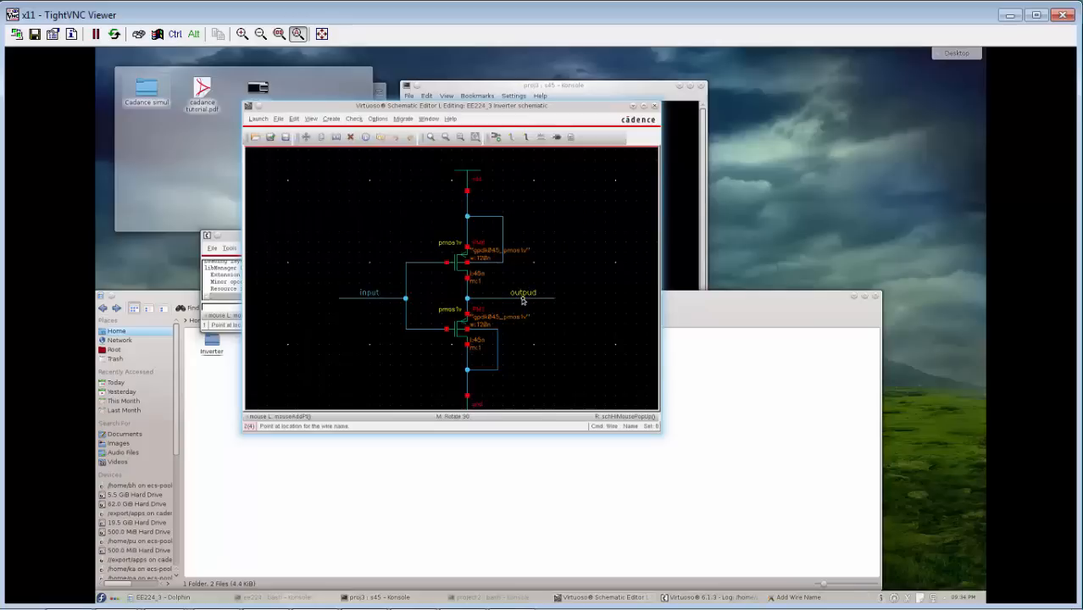
{"action": "left_click", "coordinate": [523, 299]}
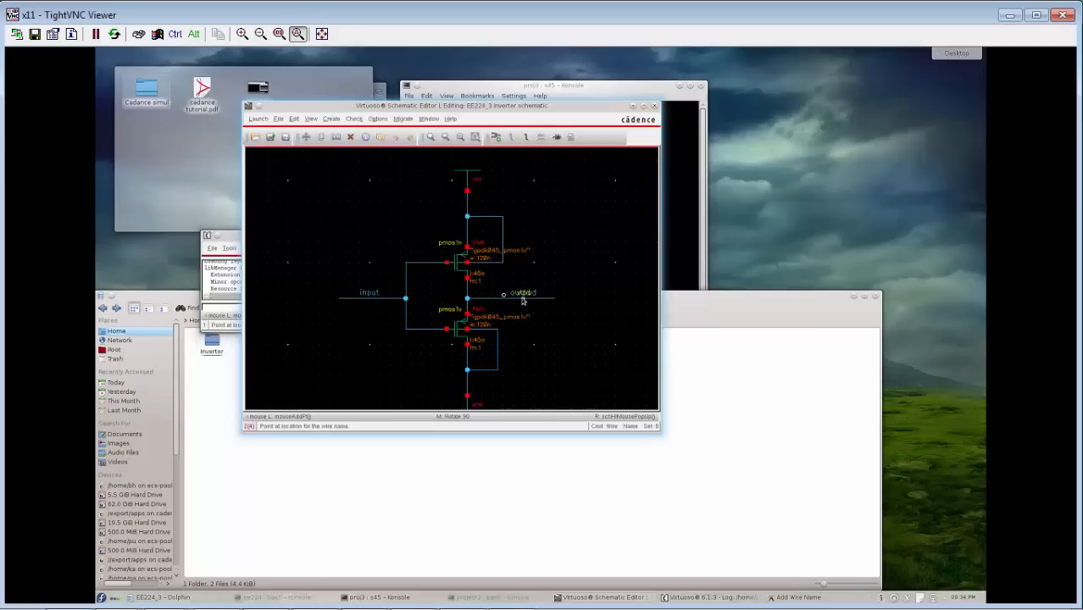
{"action": "left_click", "coordinate": [465, 206]}
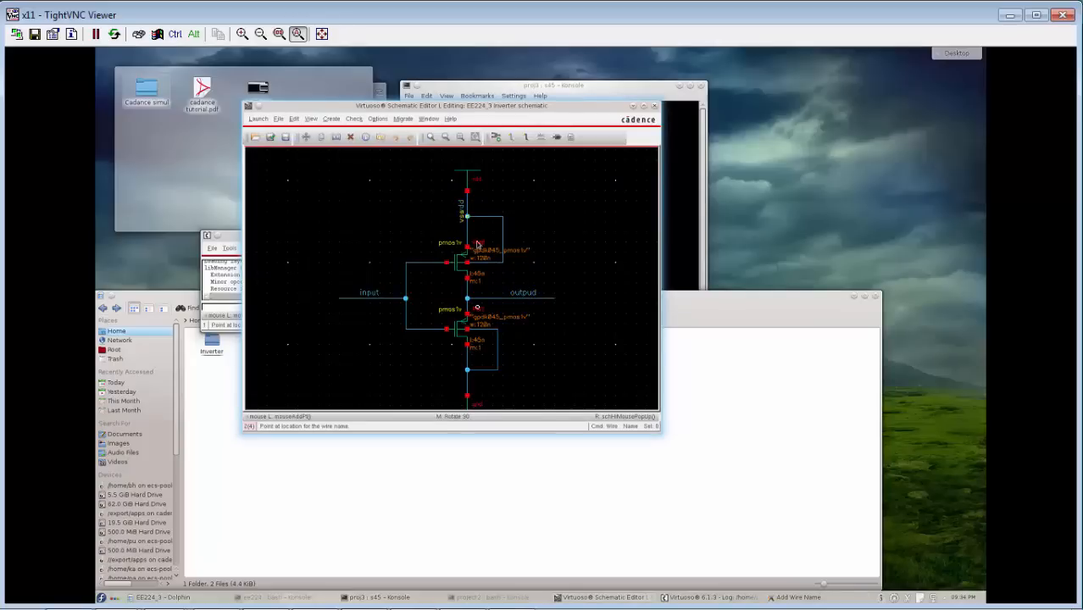
{"action": "left_click", "coordinate": [467, 385]}
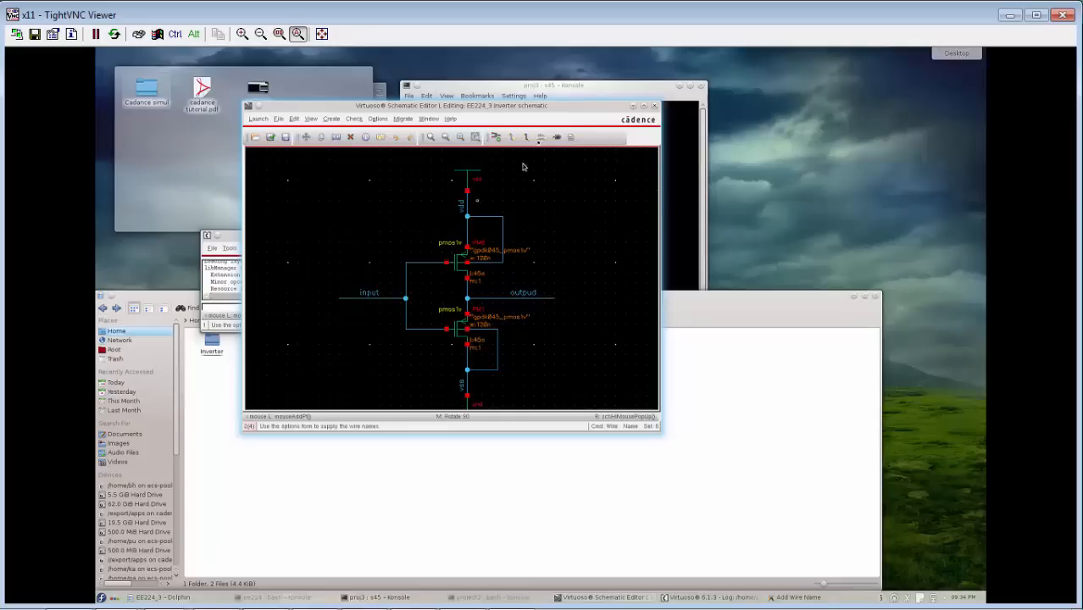
Add pins named input and output with inputOutput direction at the free ends of the matching wires, and end pin placement.
{"action": "left_click", "coordinate": [557, 137]}
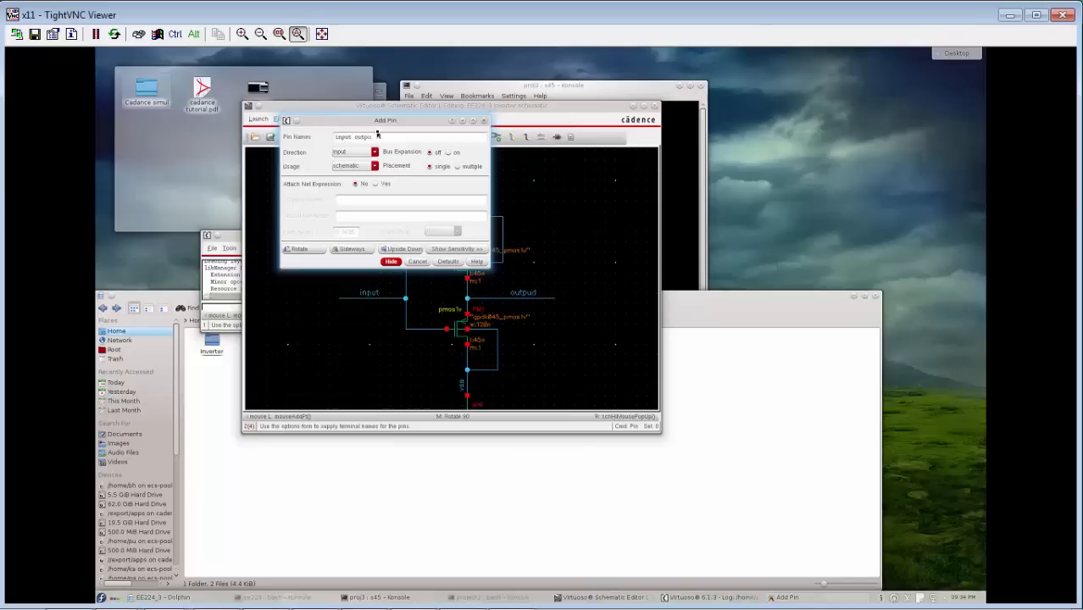
{"action": "left_click", "coordinate": [374, 153]}
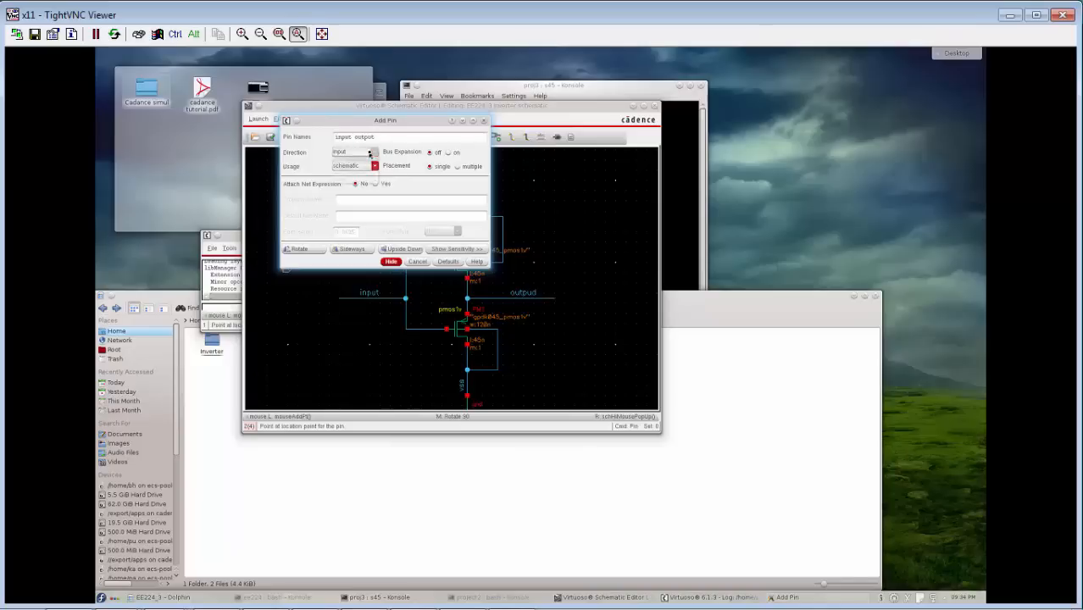
{"action": "left_click", "coordinate": [358, 174]}
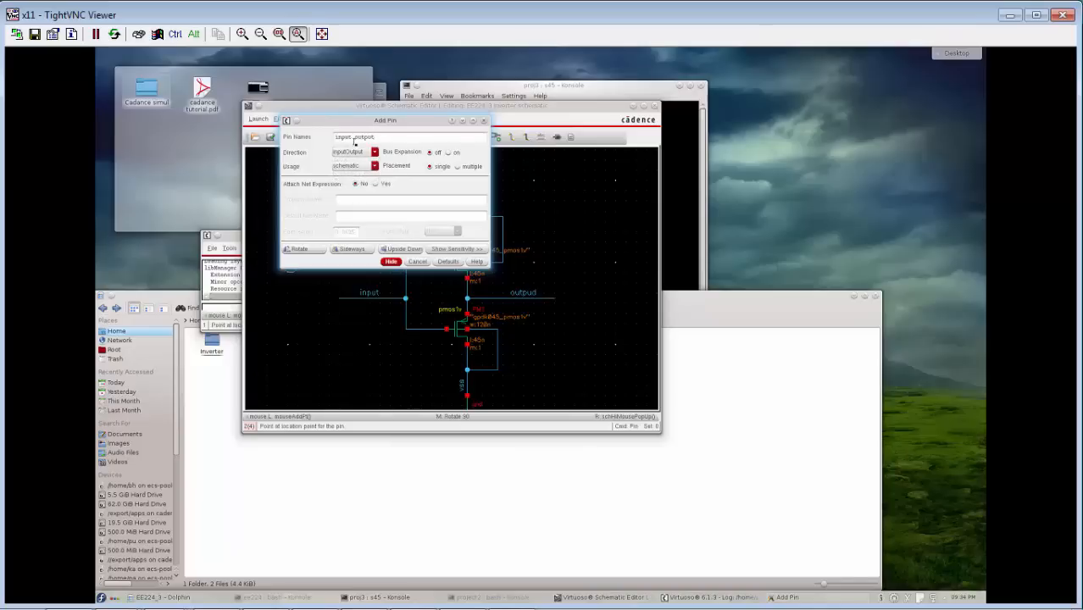
{"action": "left_click", "coordinate": [391, 262]}
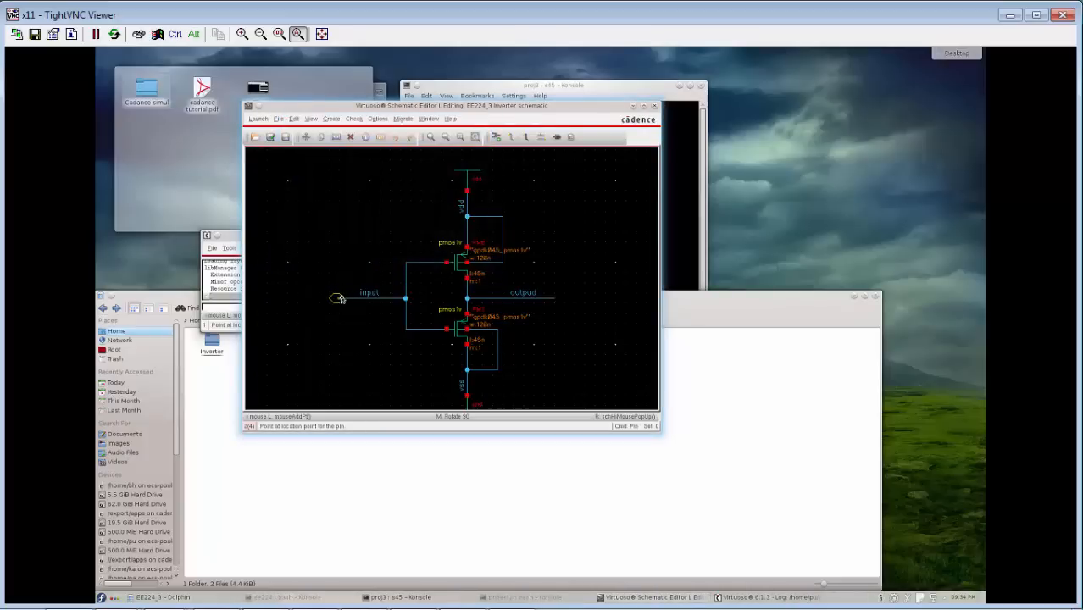
{"action": "left_click", "coordinate": [338, 299]}
{"action": "left_click", "coordinate": [552, 299]}
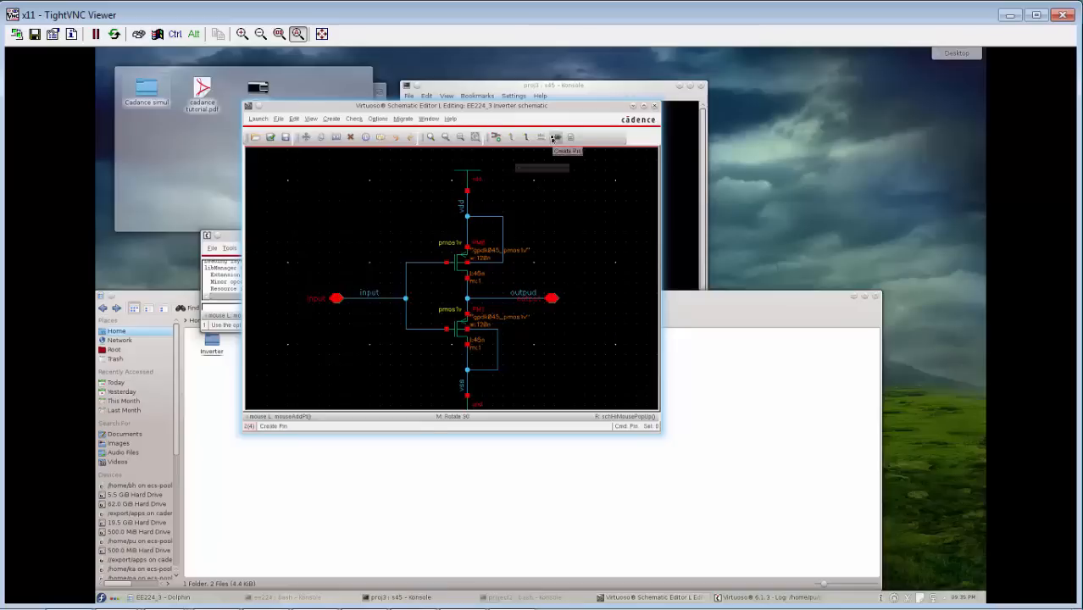
{"action": "key", "text": "Escape"}
Set the input pin's direction to input in its object properties.
{"action": "right_click", "coordinate": [335, 303]}
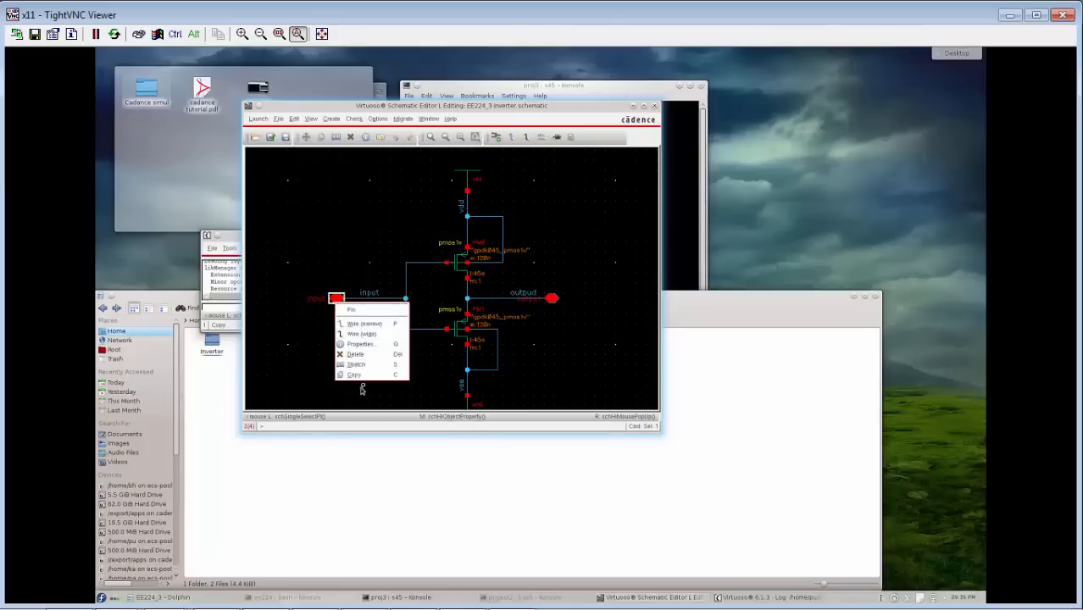
{"action": "left_click", "coordinate": [359, 344]}
{"action": "left_click", "coordinate": [368, 148]}
{"action": "left_click", "coordinate": [368, 148]}
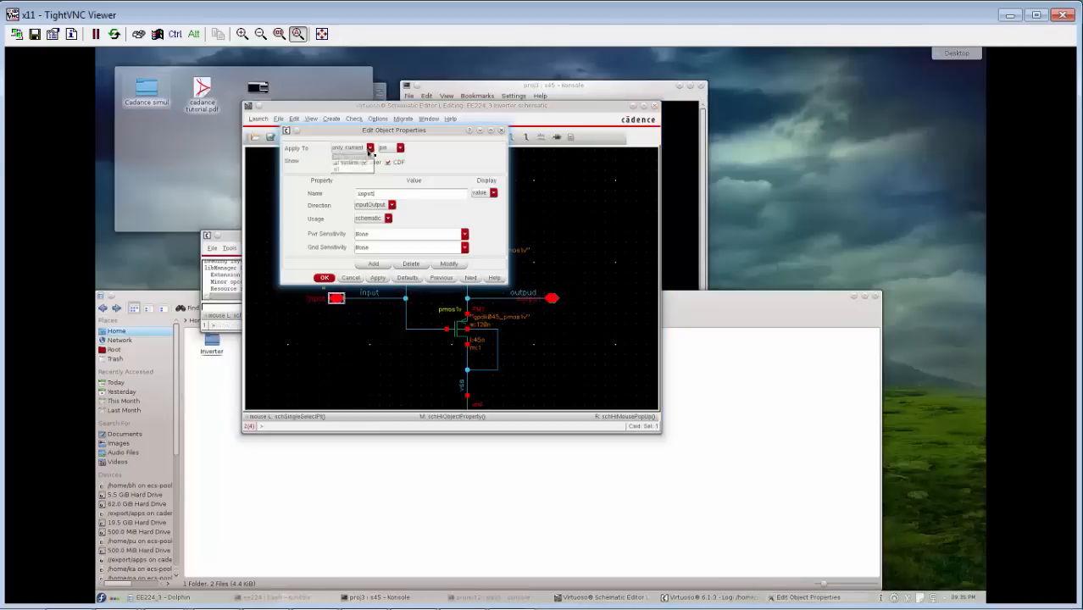
{"action": "left_click", "coordinate": [377, 206]}
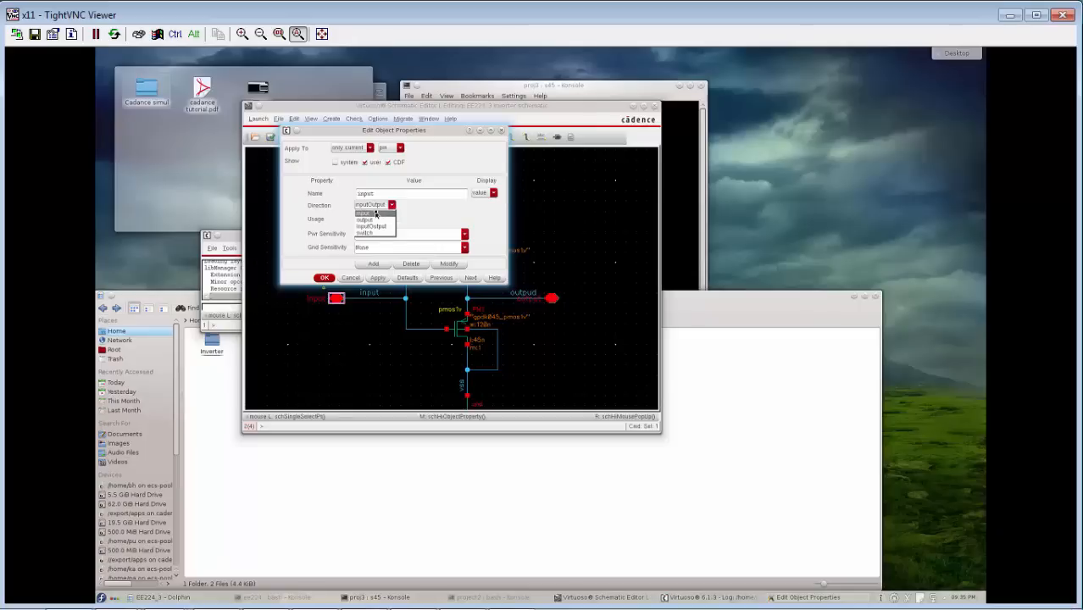
{"action": "left_click", "coordinate": [375, 220]}
{"action": "left_click", "coordinate": [378, 219]}
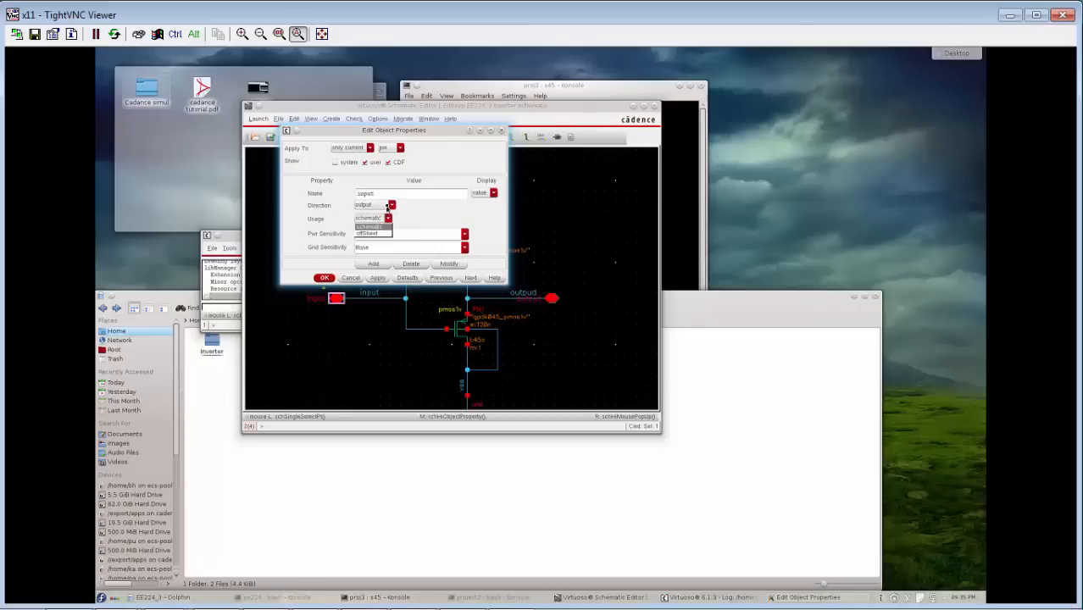
{"action": "left_click", "coordinate": [388, 206]}
{"action": "left_click", "coordinate": [373, 212]}
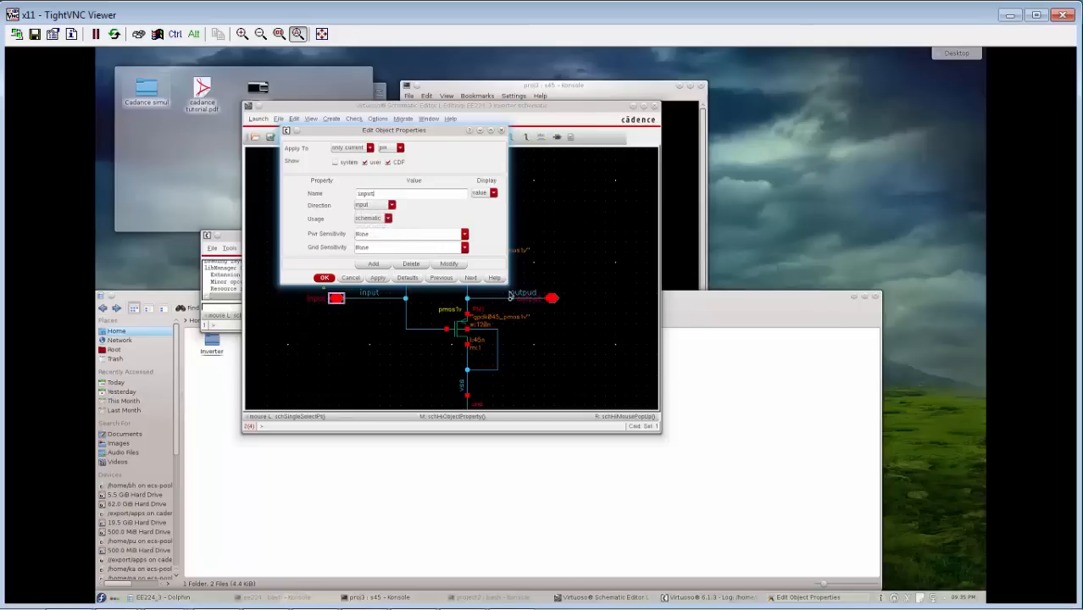
{"action": "left_click", "coordinate": [324, 278]}
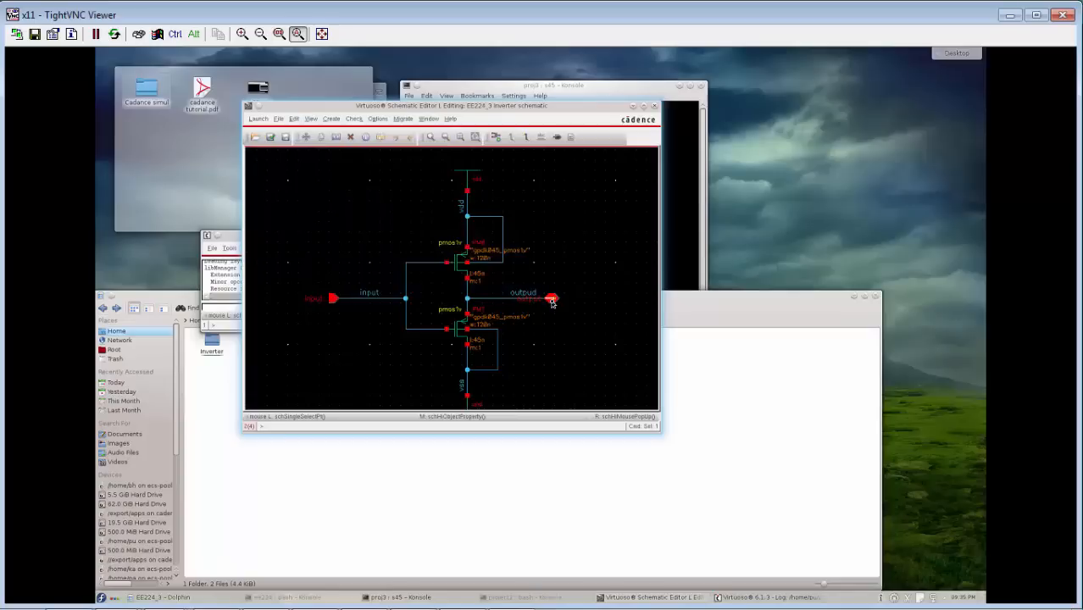
Set the output pin's direction to output in its object properties.
{"action": "left_click", "coordinate": [552, 300]}
{"action": "right_click", "coordinate": [551, 300]}
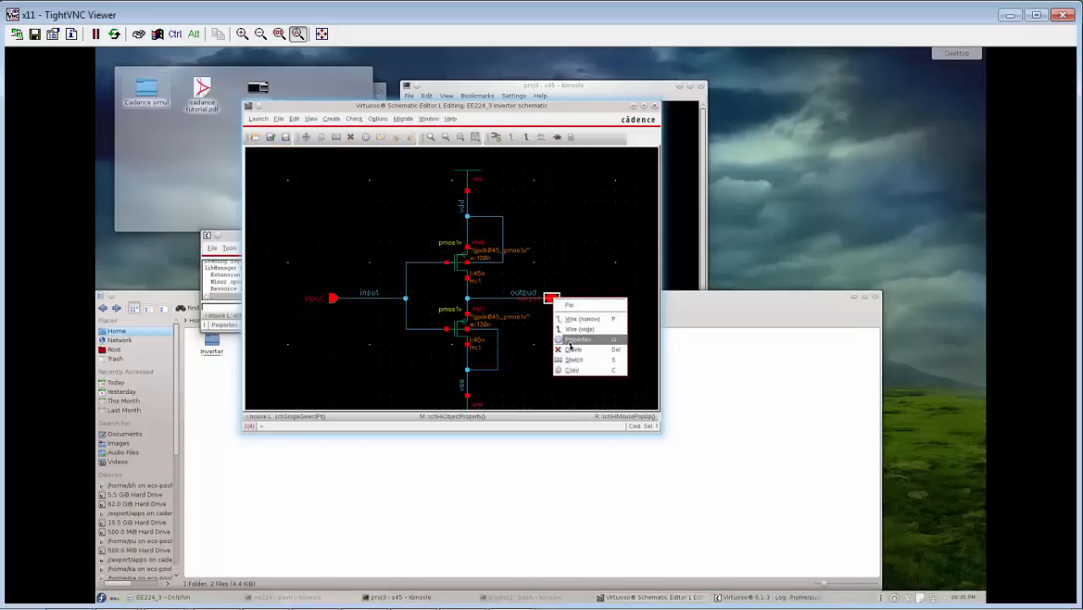
{"action": "left_click", "coordinate": [569, 340]}
{"action": "left_click", "coordinate": [378, 216]}
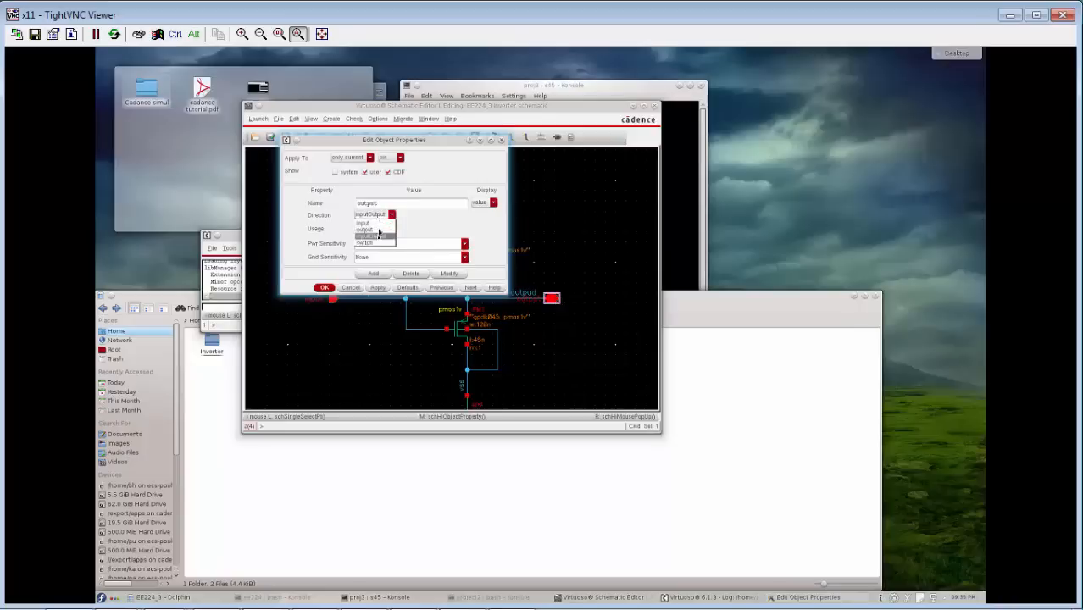
{"action": "left_click", "coordinate": [373, 221]}
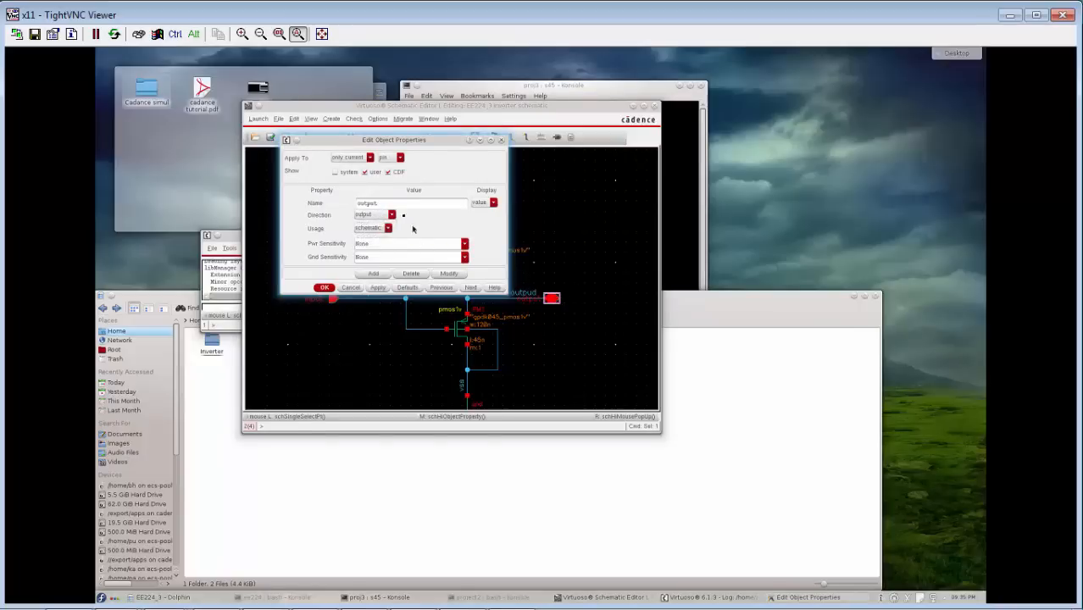
{"action": "left_click", "coordinate": [324, 288]}
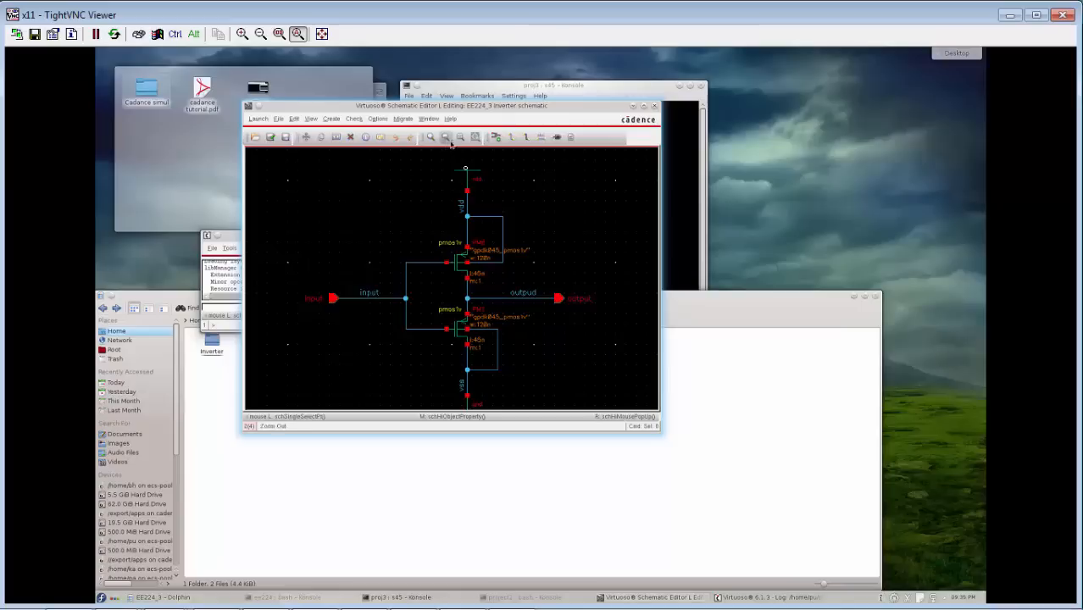
Delete the vdd supply symbol at the upper end of the inverter's vdd wire.
{"action": "left_click", "coordinate": [469, 179]}
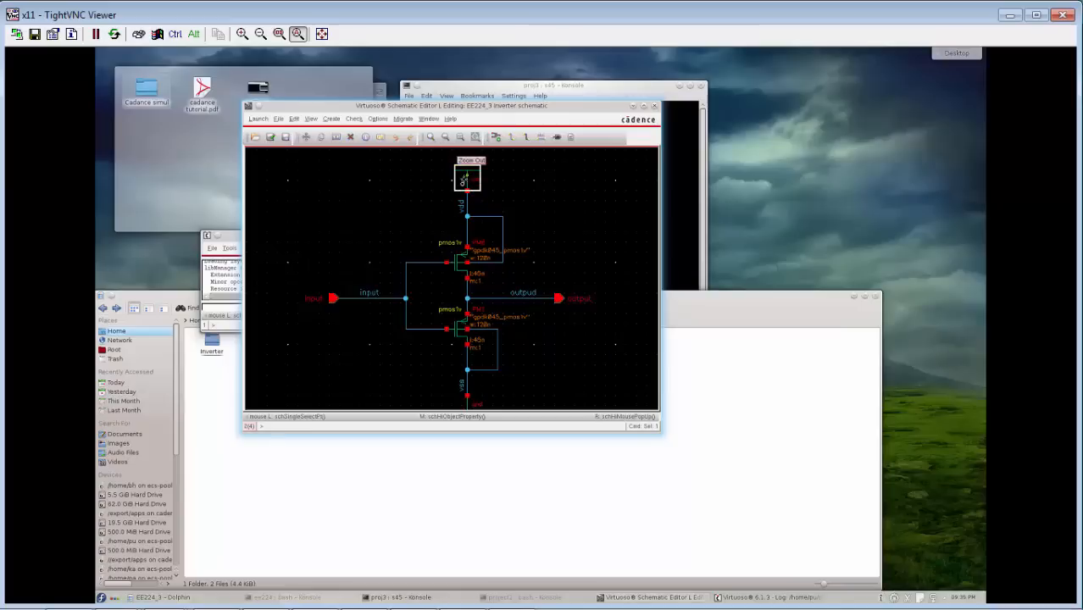
{"action": "left_click", "coordinate": [457, 266]}
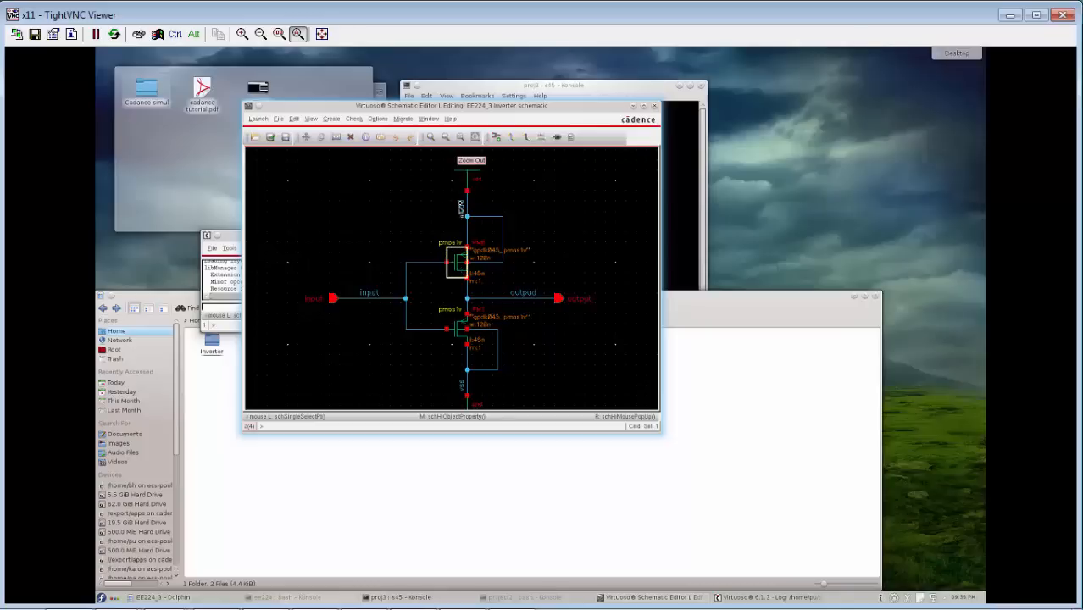
{"action": "left_click", "coordinate": [471, 180]}
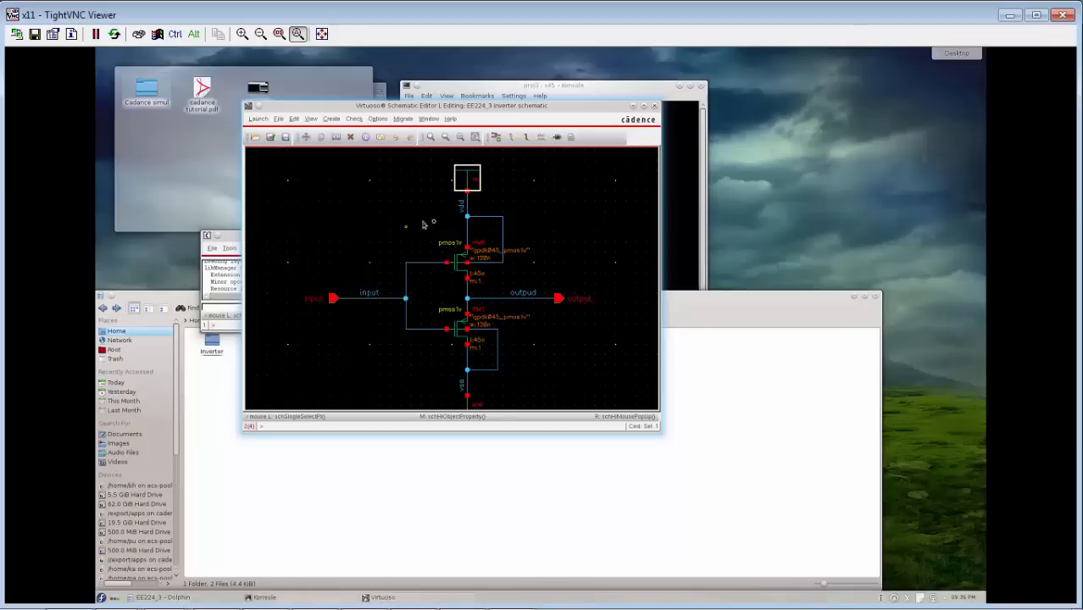
{"action": "key", "text": "Delete"}
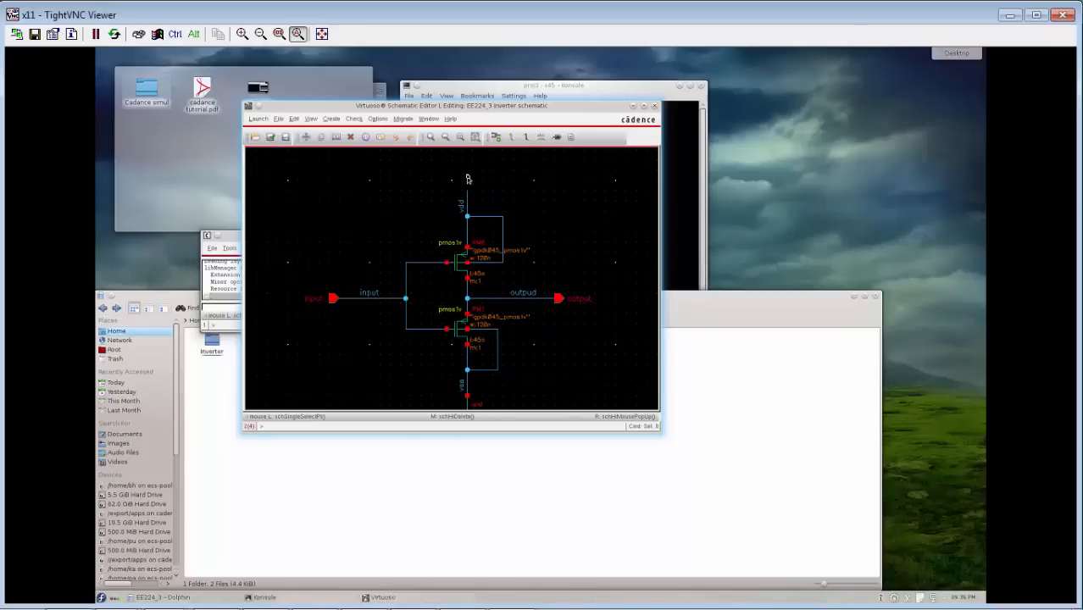
Start adding an instance and choose the symbol view of the vdc cell from analogLib.
{"action": "left_click", "coordinate": [496, 137]}
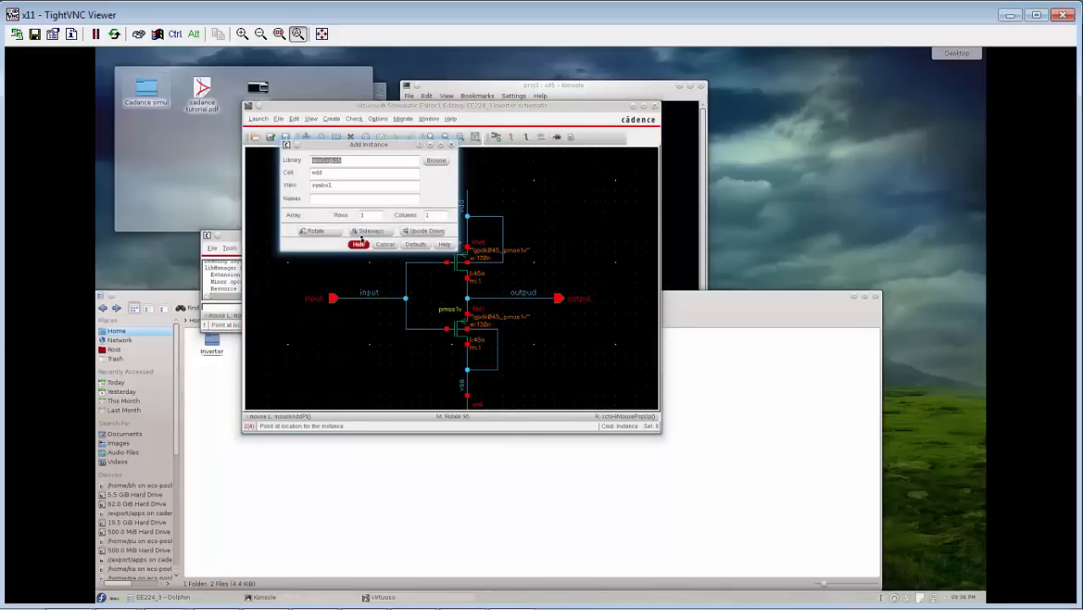
{"action": "left_click", "coordinate": [436, 160]}
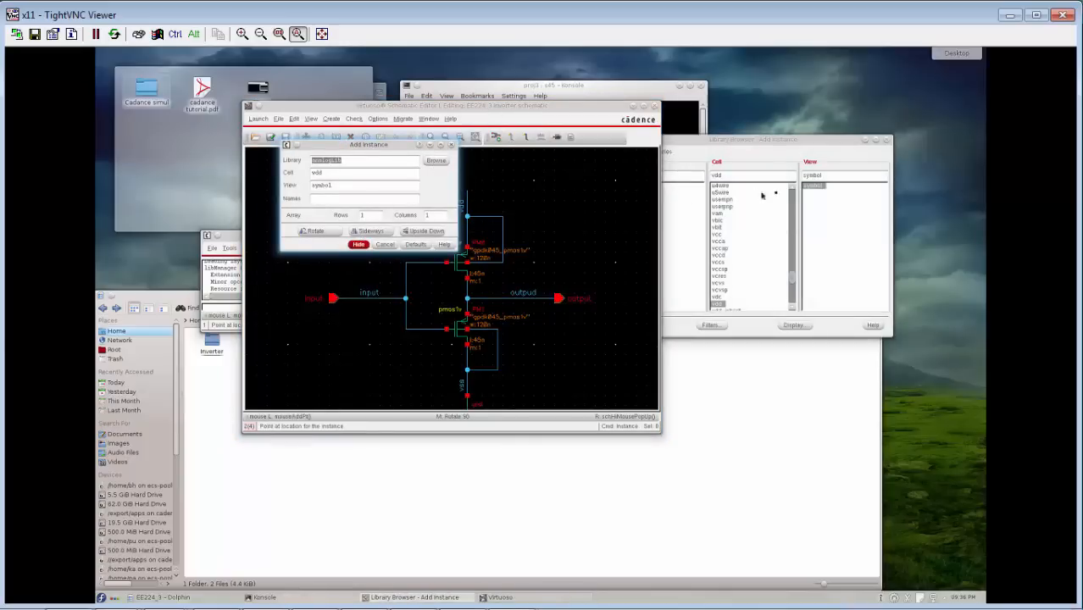
{"action": "left_click", "coordinate": [697, 208]}
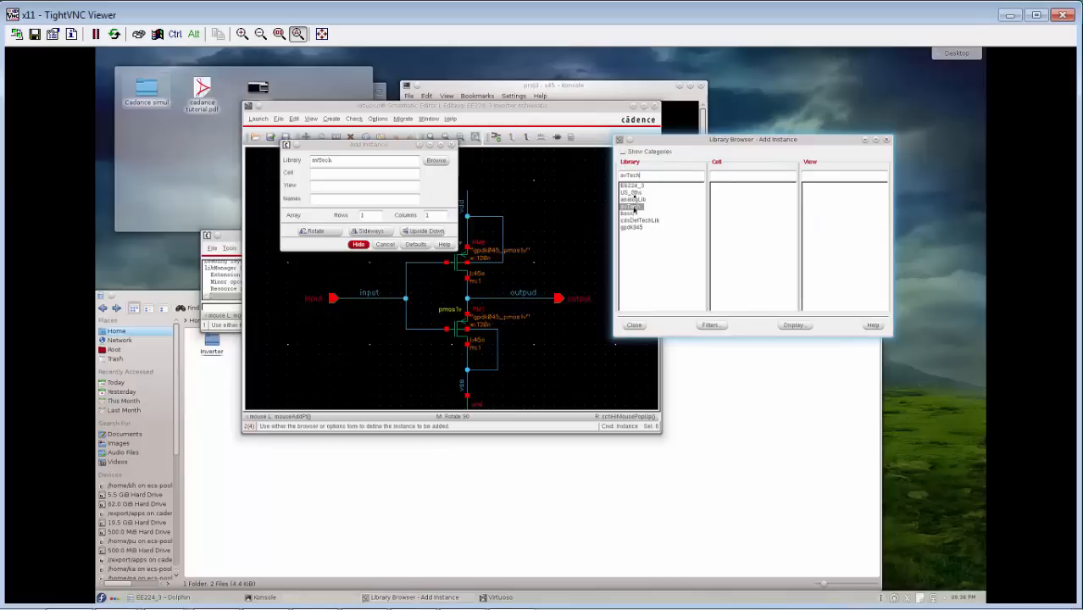
{"action": "left_click", "coordinate": [633, 199]}
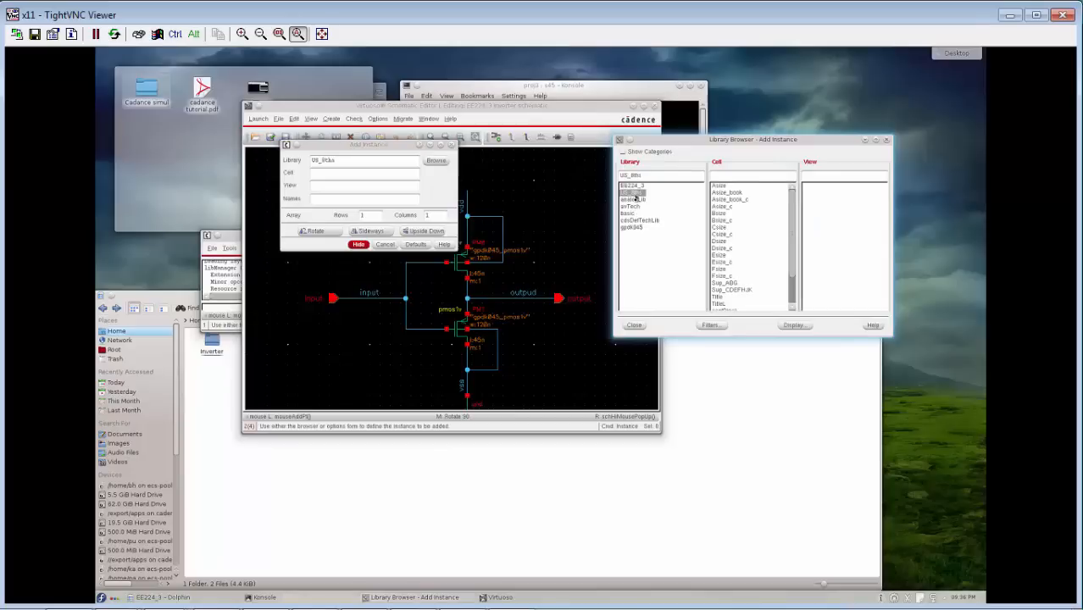
{"action": "left_click", "coordinate": [719, 174]}
{"action": "type", "text": "vdc"}
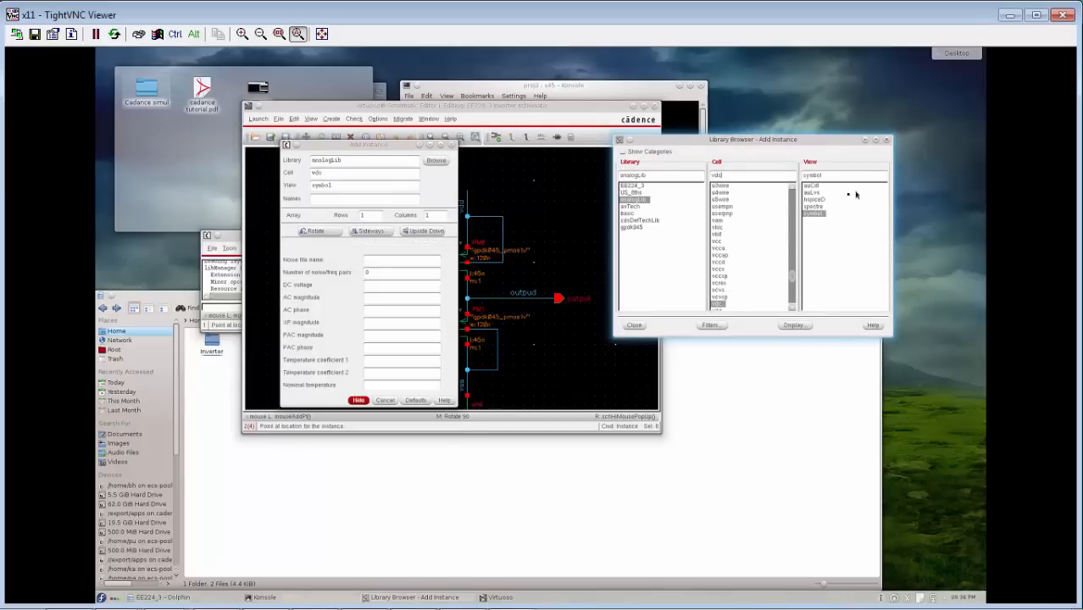
{"action": "left_click", "coordinate": [813, 214]}
{"action": "left_click", "coordinate": [815, 213]}
Place the vdc source left of the input pin, enter 1 as the DC voltage in the instance form, and hide the form.
{"action": "left_click_drag", "start_coordinate": [401, 149], "coordinate": [711, 187]}
{"action": "left_click", "coordinate": [272, 292]}
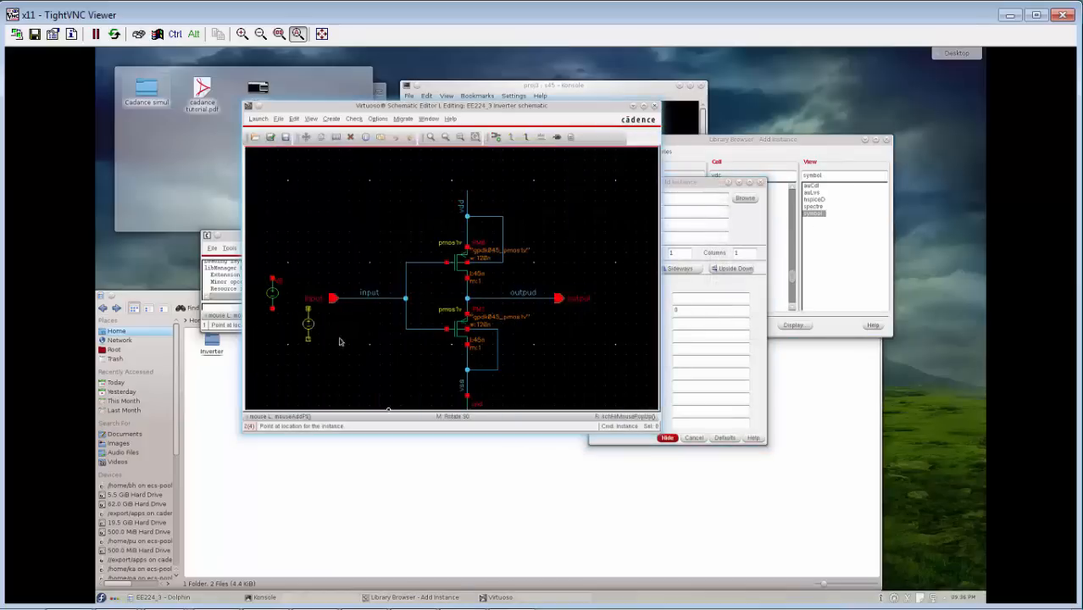
{"action": "left_click", "coordinate": [721, 294]}
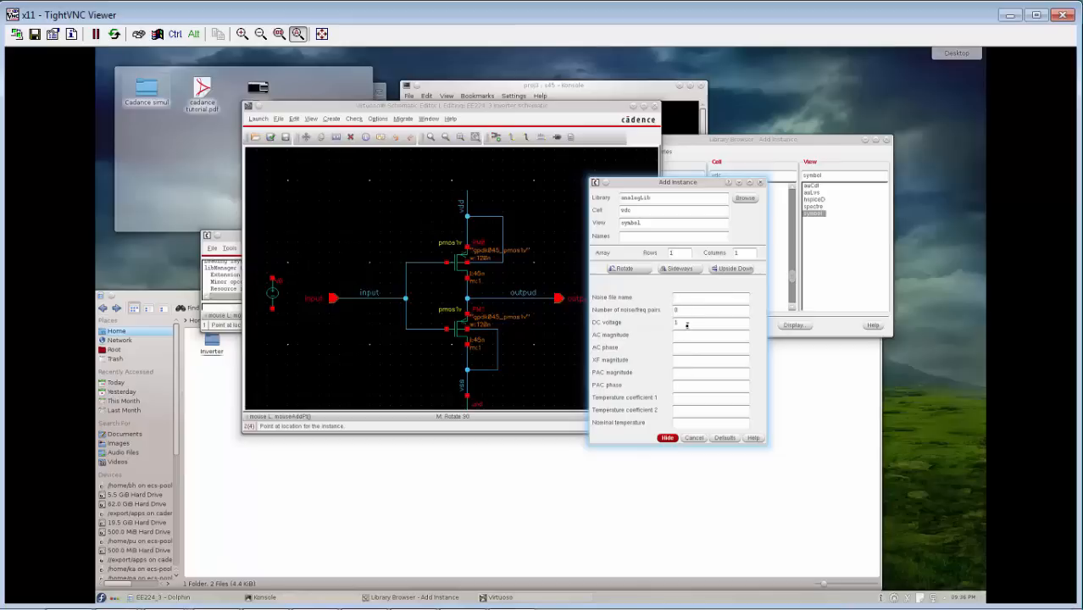
{"action": "left_click", "coordinate": [668, 438]}
Draw a vertical wire upward from the vdc source's upper terminal and another downward from its lower terminal.
{"action": "left_click", "coordinate": [513, 136]}
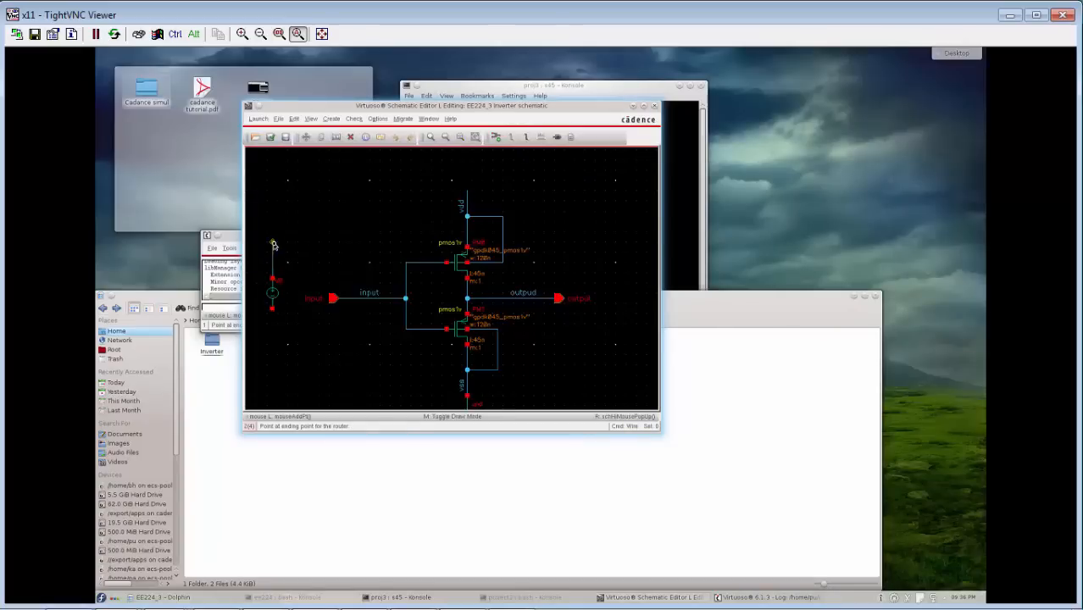
{"action": "double_click", "coordinate": [273, 244]}
{"action": "left_click", "coordinate": [273, 310]}
{"action": "double_click", "coordinate": [272, 350]}
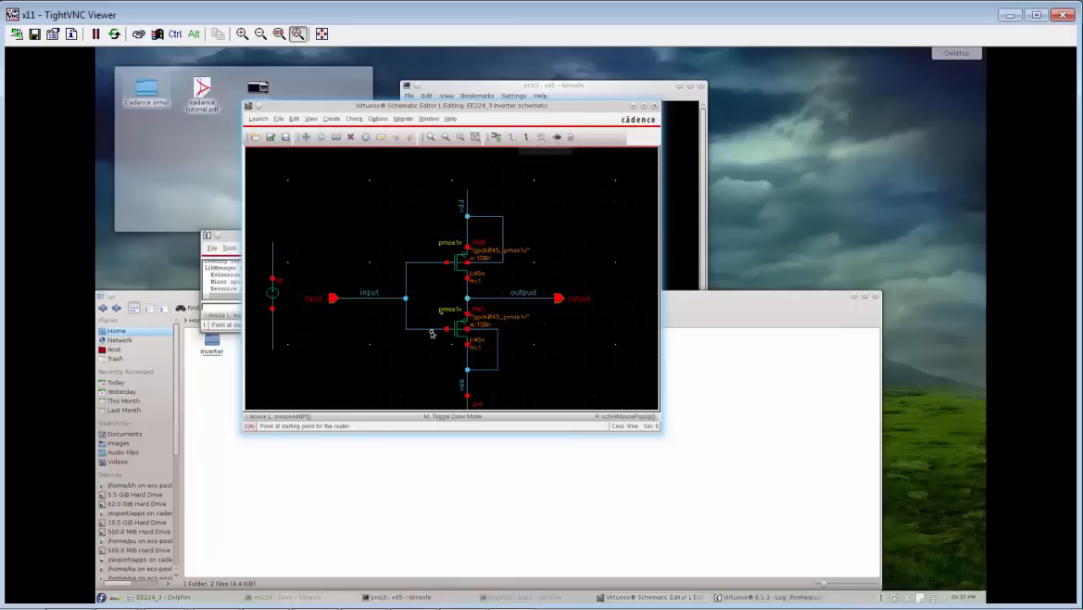
Label the source's upper wire vdd and its lower wire vss, with the names rotated along the wires, and end wire naming.
{"action": "left_click", "coordinate": [541, 139]}
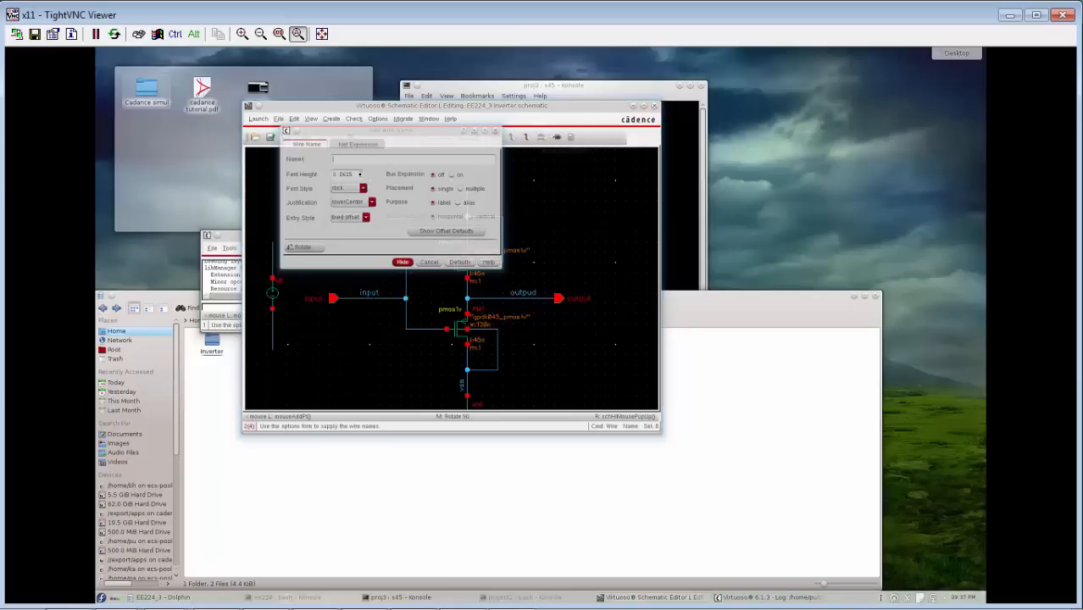
{"action": "type", "text": "vdd vss"}
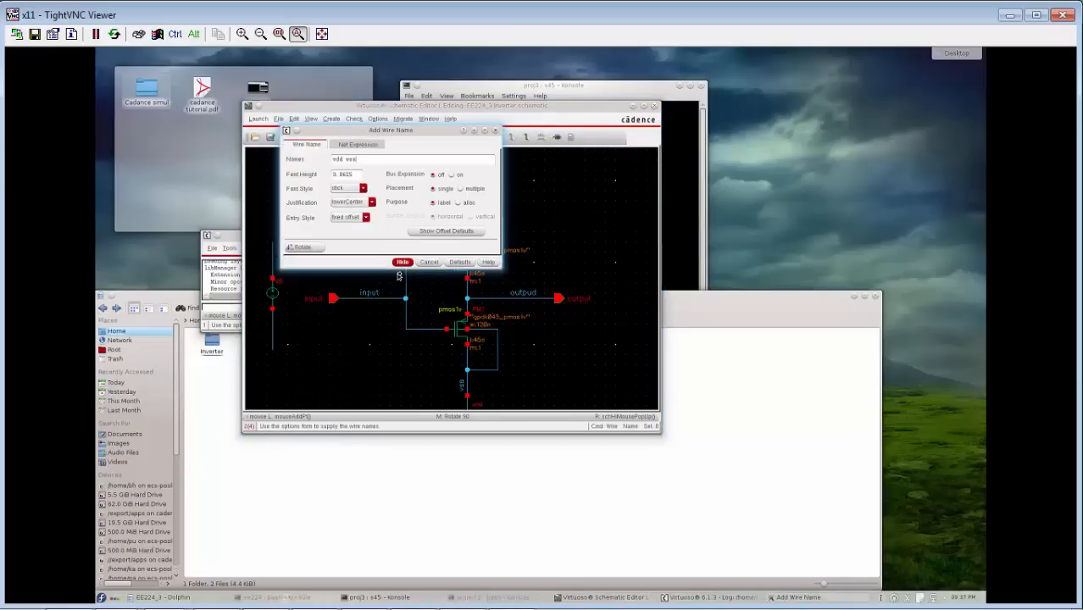
{"action": "left_click", "coordinate": [403, 263]}
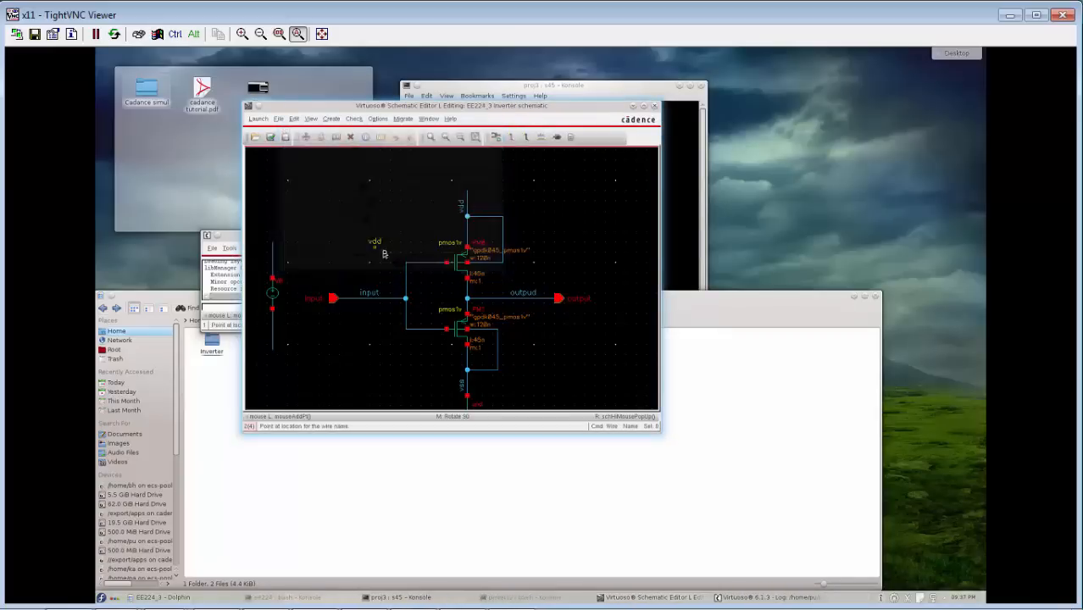
{"action": "middle_click", "coordinate": [275, 263]}
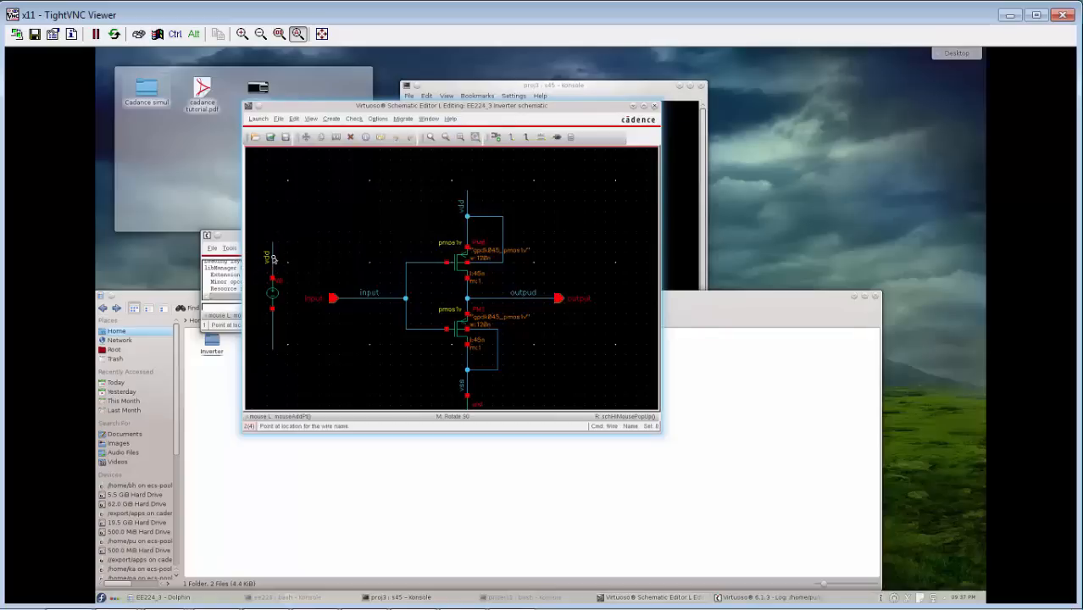
{"action": "left_click", "coordinate": [273, 259]}
{"action": "left_click", "coordinate": [272, 328]}
{"action": "key", "text": "Escape"}
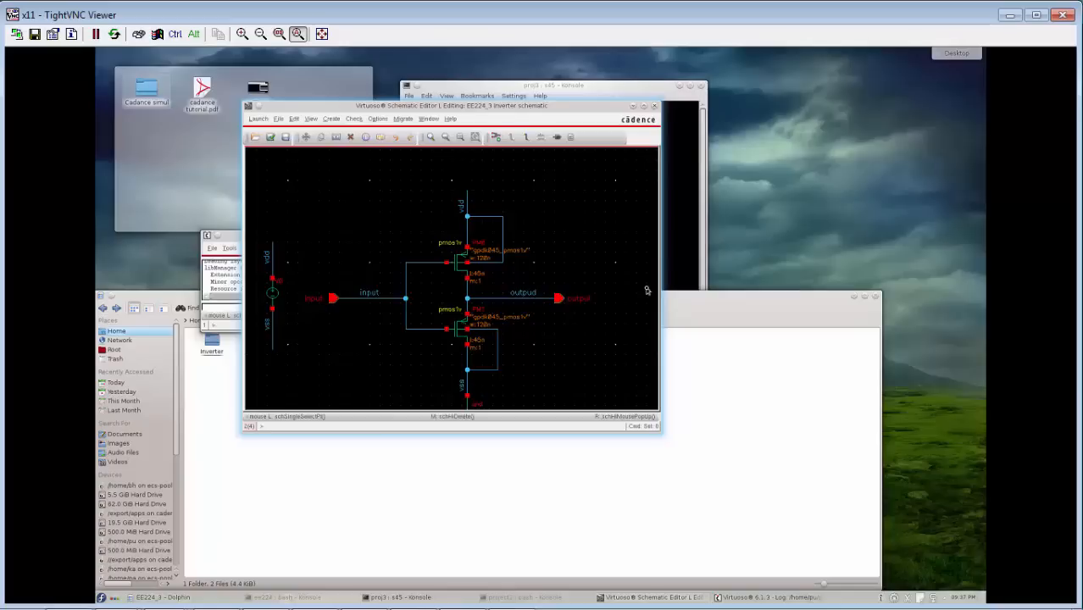
Copy the inverter's ground symbol to the free end of the source's vss wire and clear the selection.
{"action": "scroll", "coordinate": [646, 291], "scroll_direction": "down", "scroll_amount": 2}
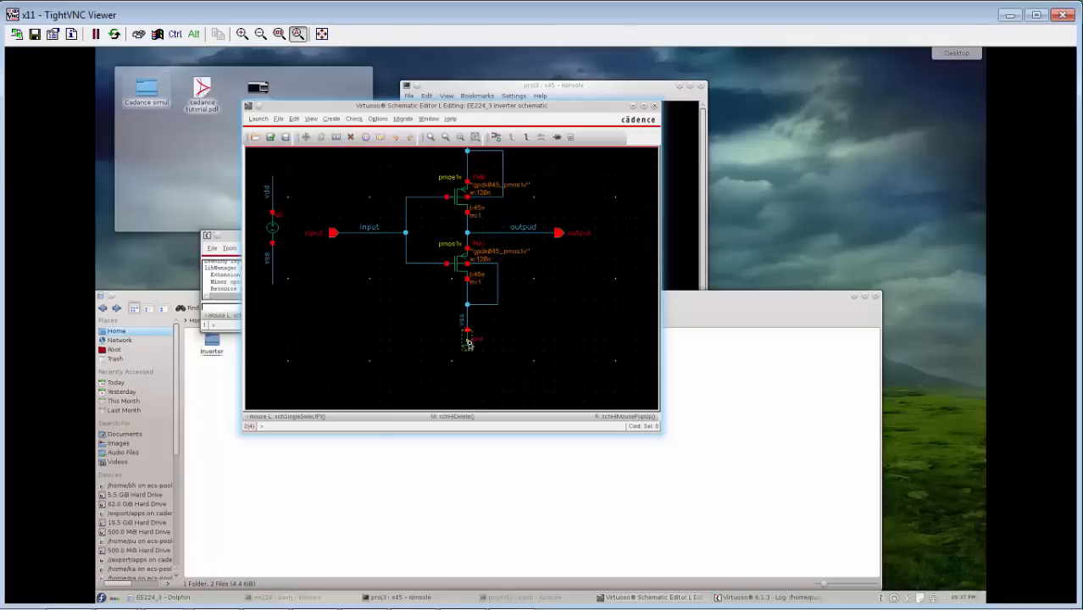
{"action": "left_click", "coordinate": [470, 343]}
{"action": "key", "text": "c"}
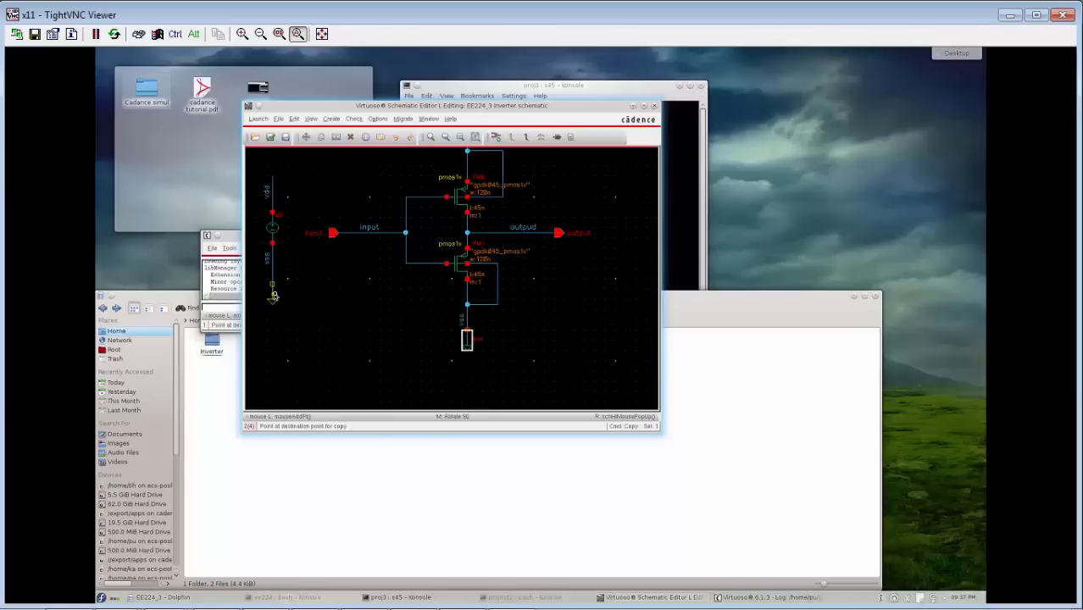
{"action": "left_click", "coordinate": [273, 295]}
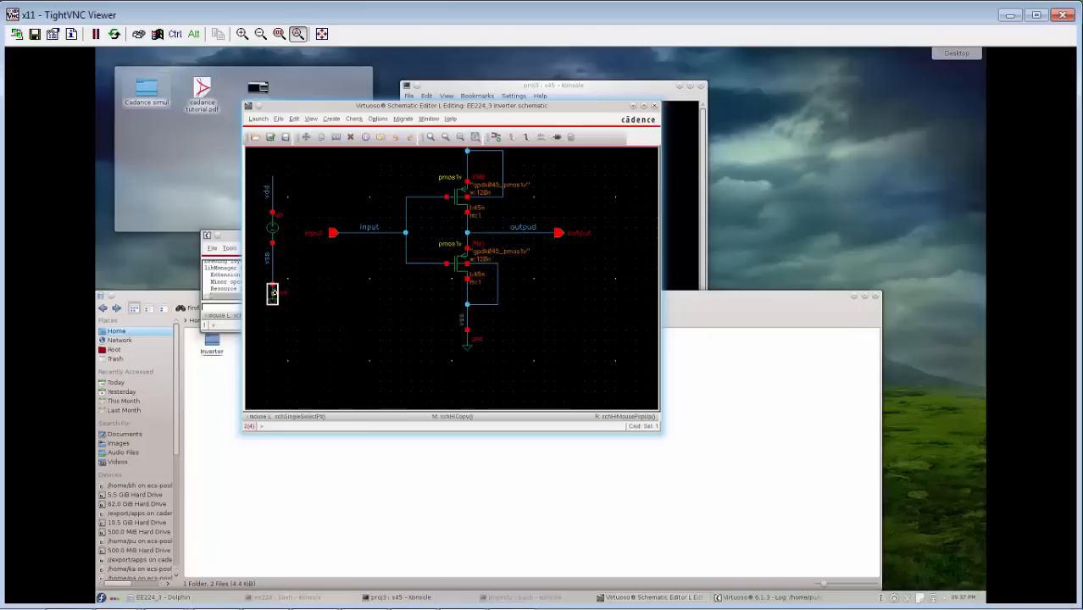
{"action": "left_click", "coordinate": [373, 329]}
Check and save the inverter schematic, agreeing to save it with errors.
{"action": "left_click", "coordinate": [270, 137]}
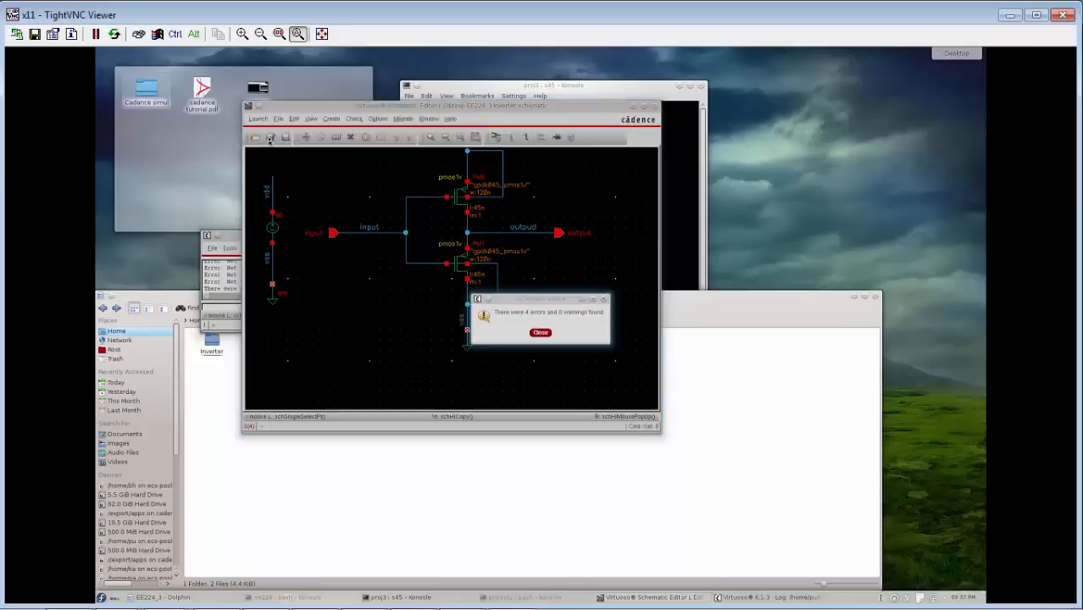
{"action": "left_click", "coordinate": [541, 332]}
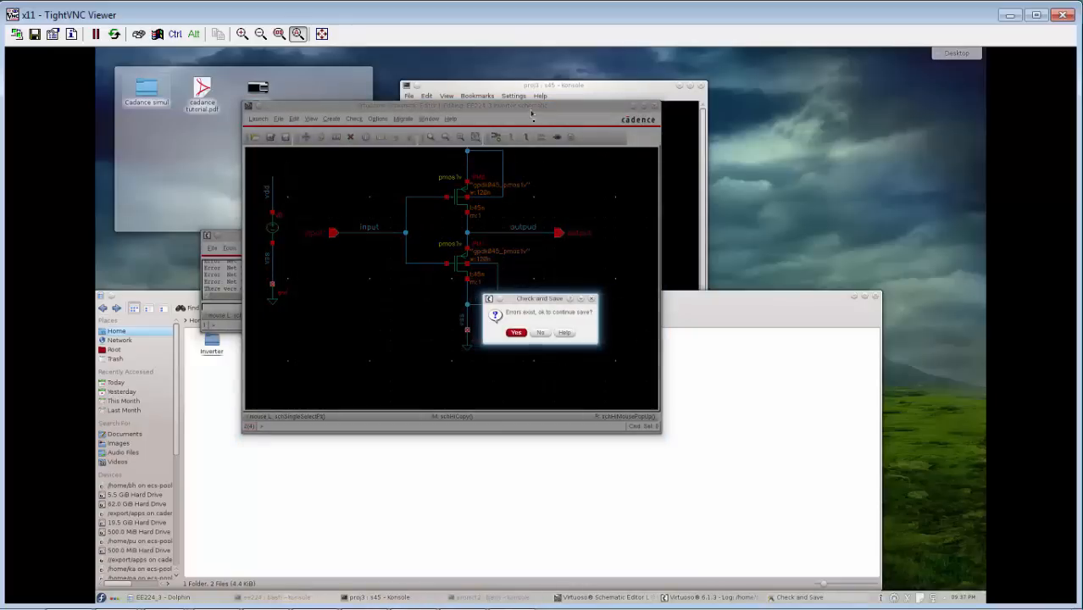
{"action": "left_click", "coordinate": [517, 332]}
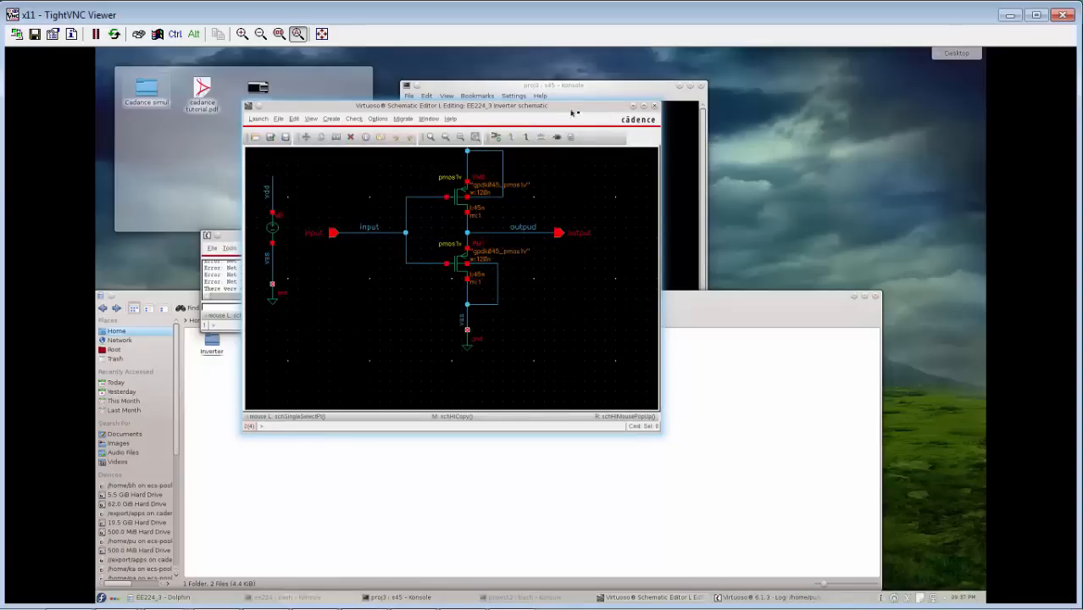
Examine the schematic check errors in the Virtuoso log window.
{"action": "left_click", "coordinate": [237, 288]}
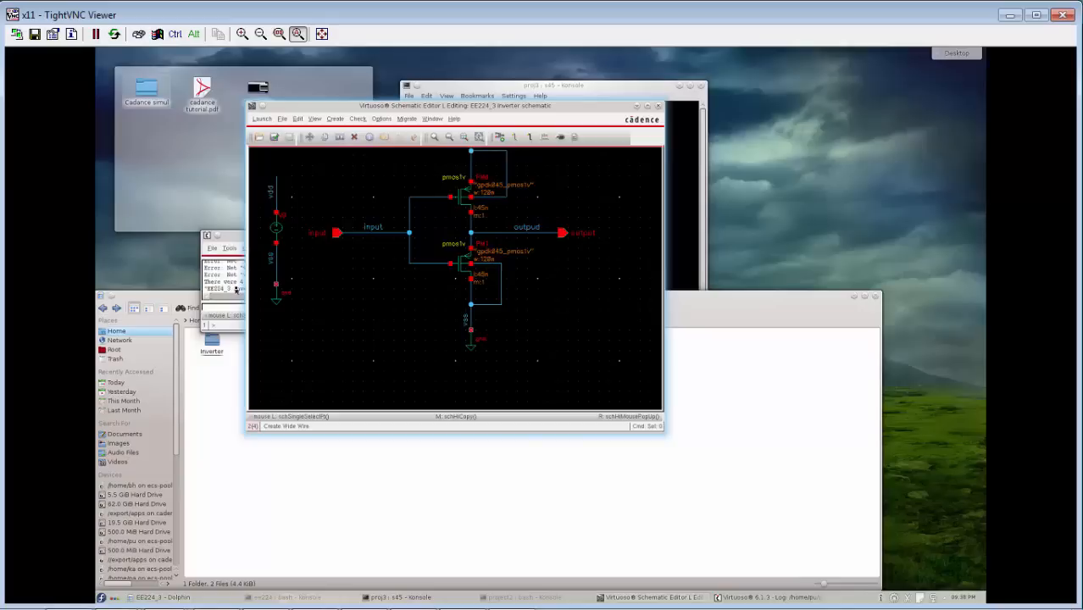
{"action": "left_click", "coordinate": [236, 290]}
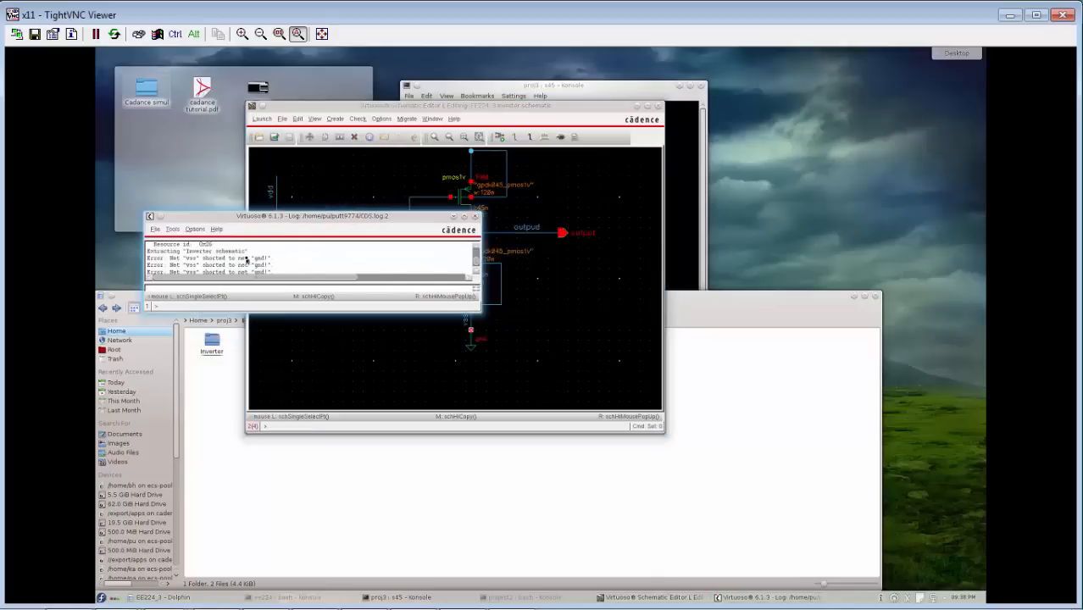
{"action": "scroll", "coordinate": [477, 275], "scroll_direction": "down", "scroll_amount": 2}
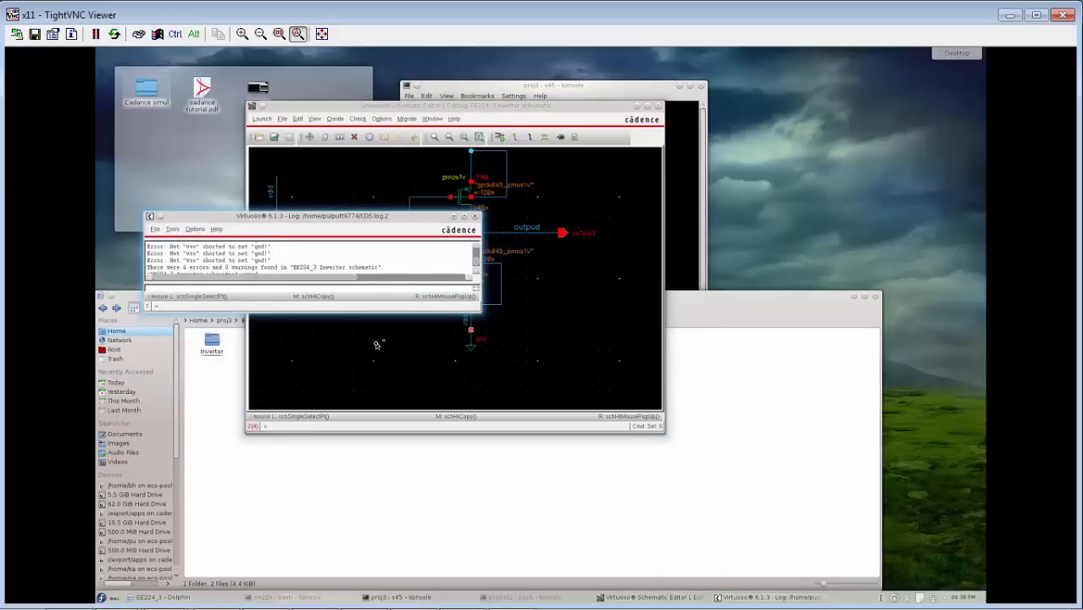
Replace the vss labels with a wire from the source's lower lead to the inverter's ground wire, and delete the source's ground symbol and leftover wire stub.
{"action": "left_click", "coordinate": [377, 341]}
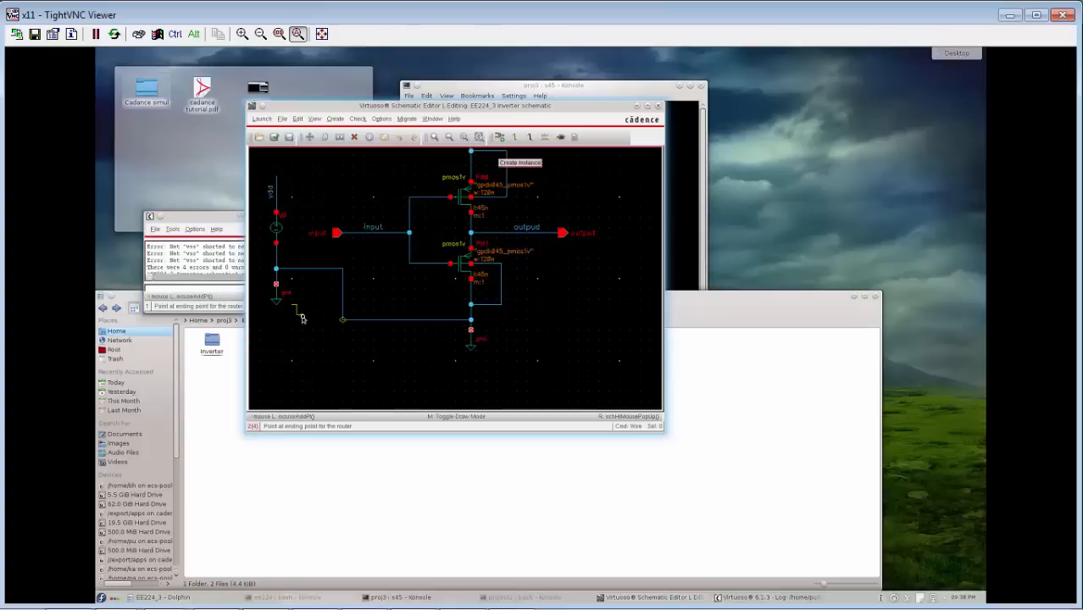
{"action": "key", "text": "Escape"}
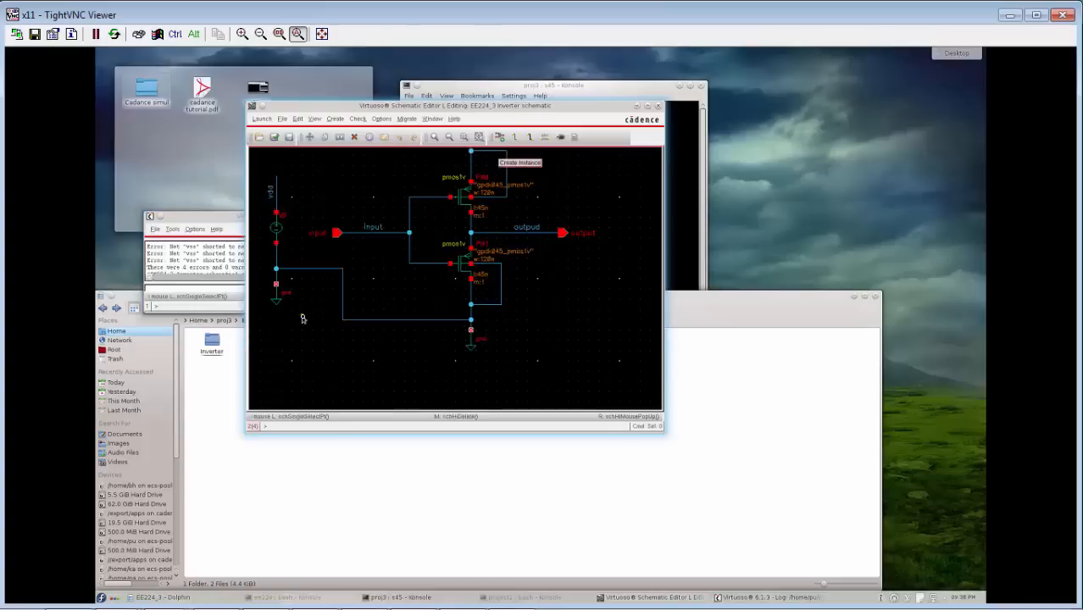
{"action": "left_click", "coordinate": [276, 302]}
{"action": "key", "text": "Delete"}
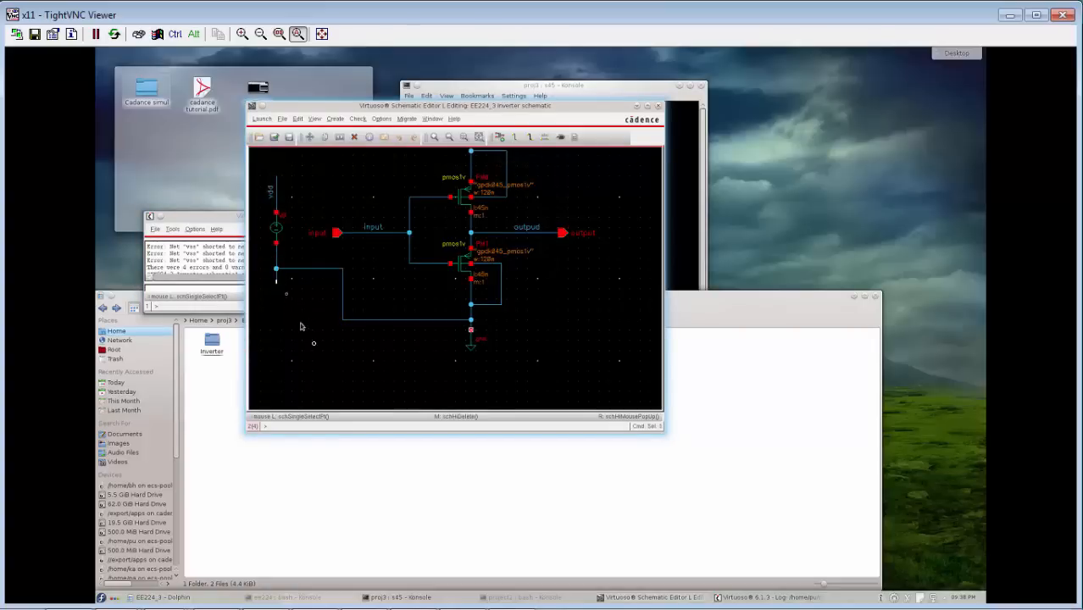
{"action": "left_click_drag", "start_coordinate": [276, 278], "coordinate": [276, 271]}
{"action": "left_click", "coordinate": [275, 270]}
Check and save the corrected schematic, review the check messages in the enlarged log window, and return to the schematic.
{"action": "left_click", "coordinate": [273, 136]}
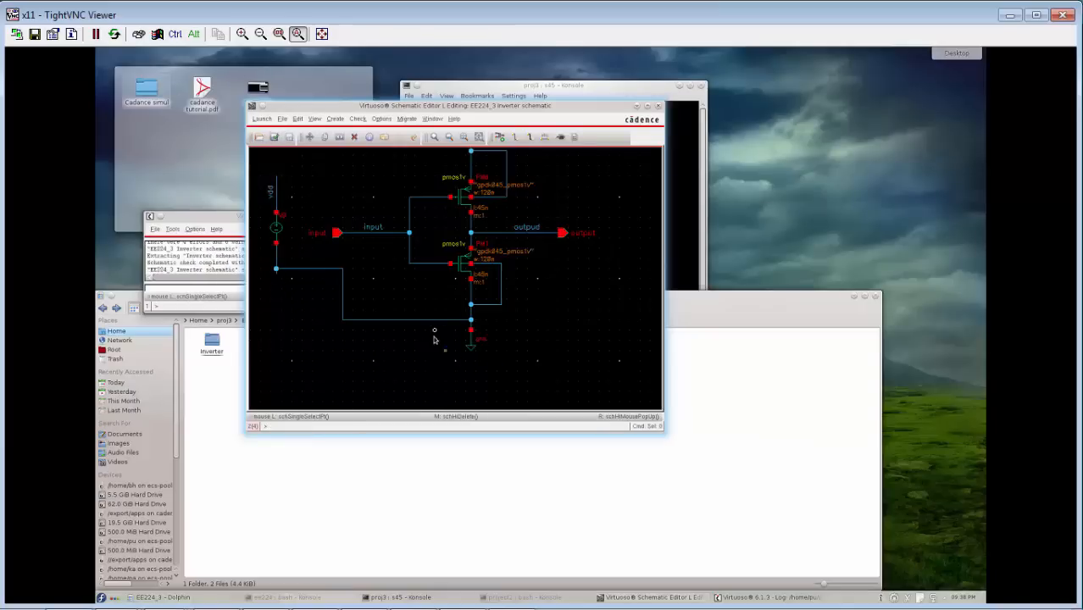
{"action": "left_click", "coordinate": [219, 264]}
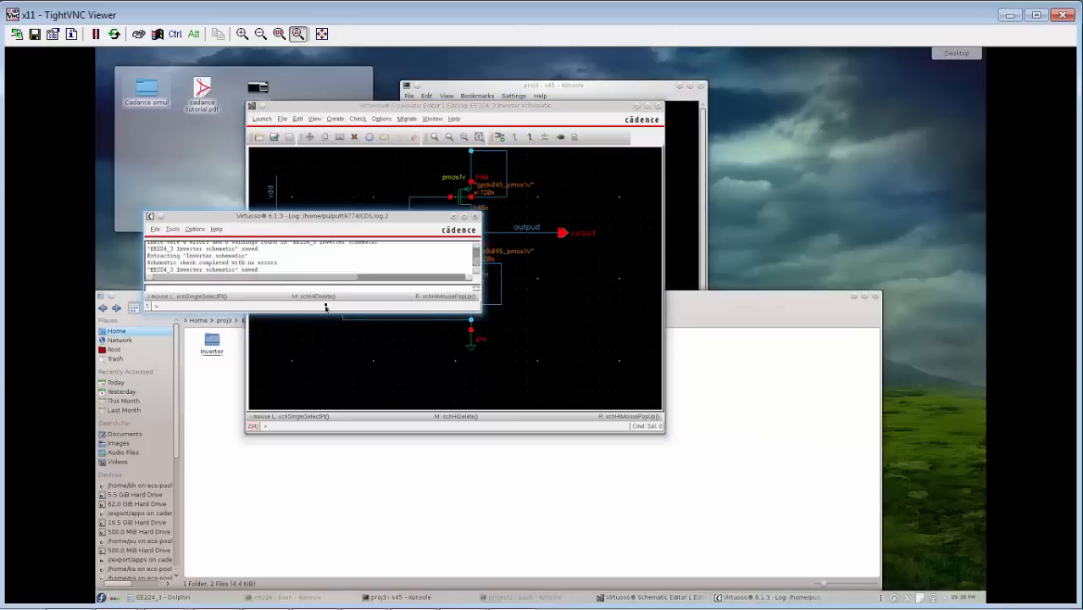
{"action": "left_click_drag", "start_coordinate": [303, 311], "coordinate": [303, 352]}
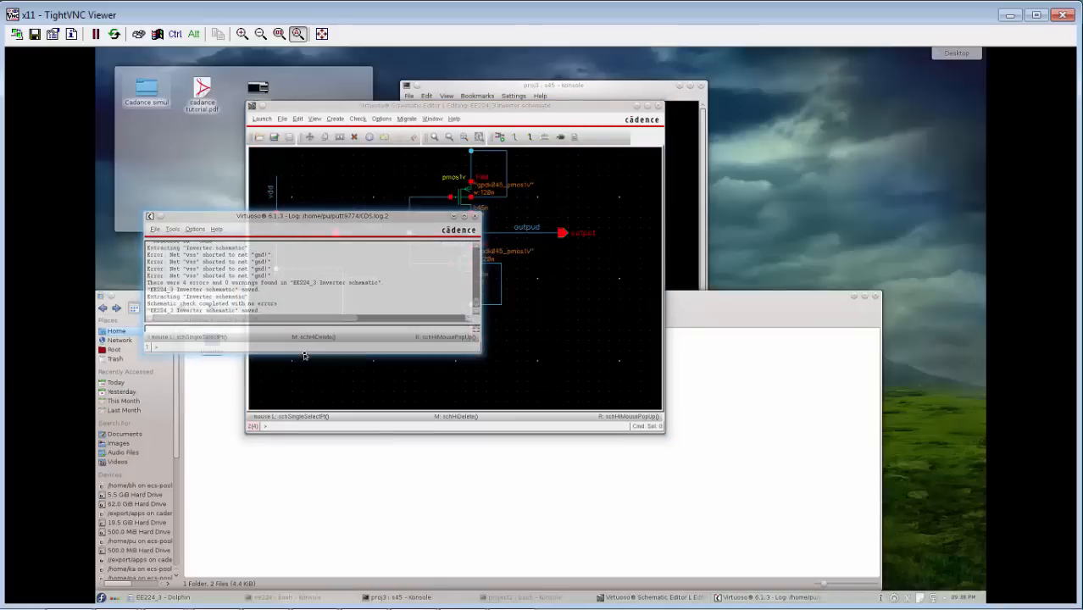
{"action": "left_click_drag", "start_coordinate": [333, 217], "coordinate": [233, 234]}
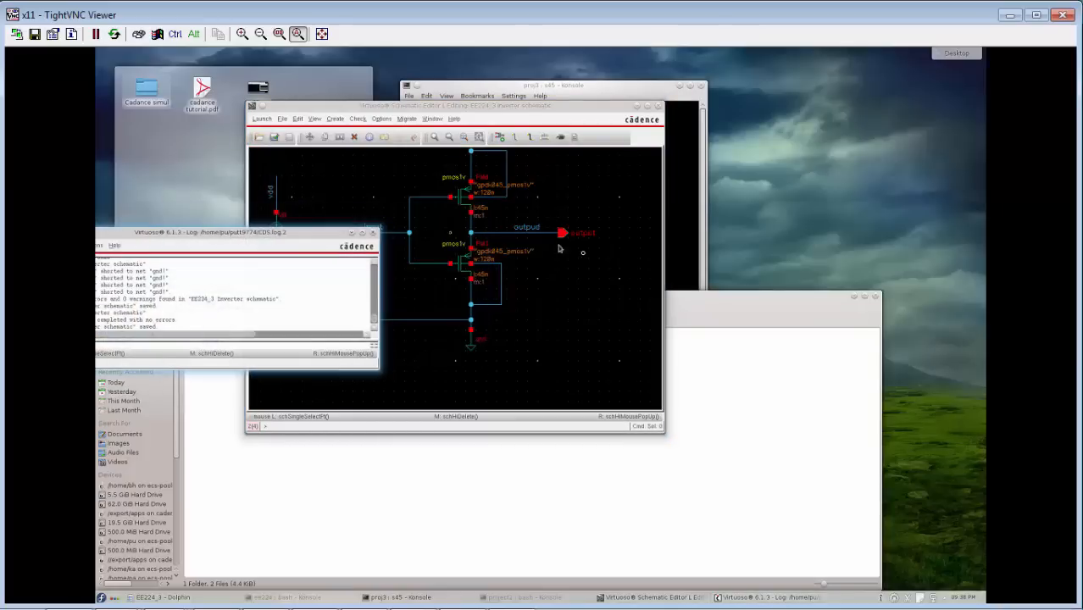
{"action": "left_click", "coordinate": [591, 277]}
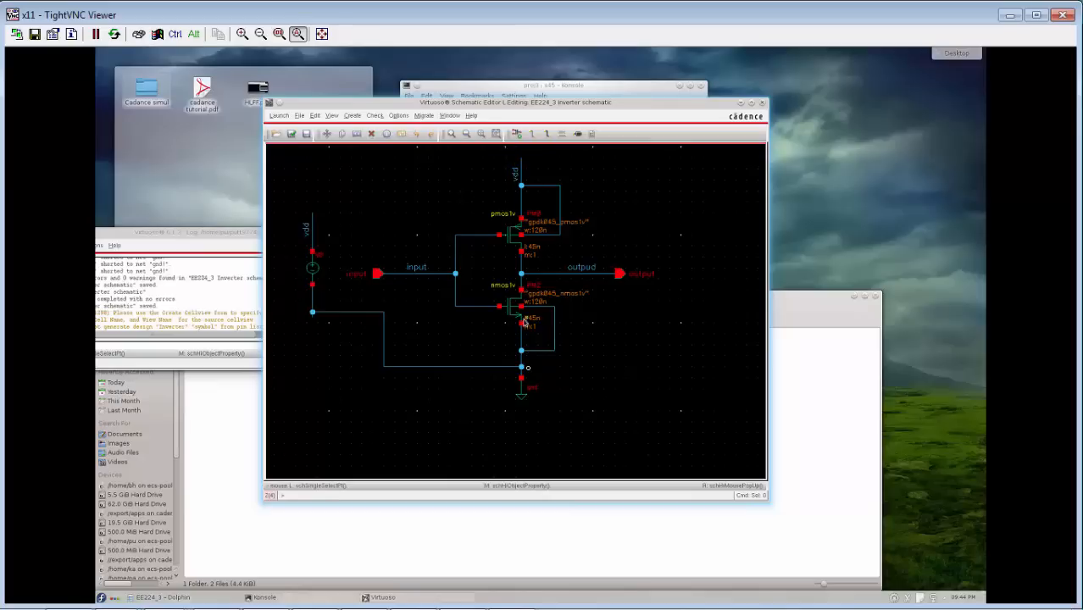
Delete the inverter's ground symbol and the wire linking it to the voltage source's lower lead.
{"action": "left_click", "coordinate": [525, 397]}
{"action": "key", "text": "Delete"}
{"action": "left_click", "coordinate": [505, 366]}
{"action": "key", "text": "Delete"}
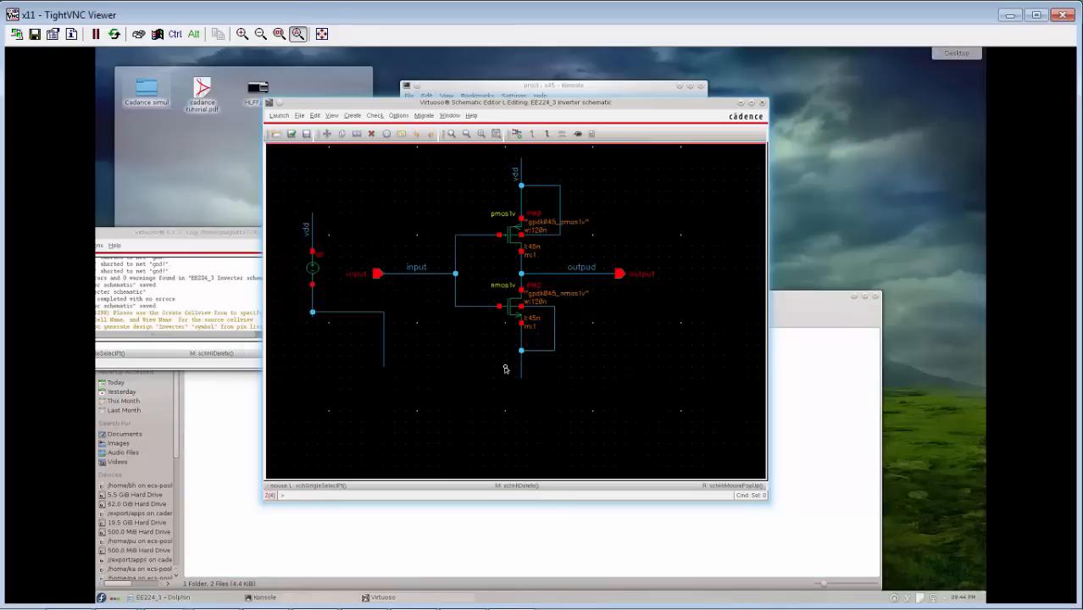
{"action": "left_click", "coordinate": [384, 349]}
{"action": "key", "text": "Delete"}
{"action": "left_click", "coordinate": [349, 313]}
{"action": "key", "text": "Delete"}
Place a gnd symbol from analogLib at the end of the voltage source's lower lead.
{"action": "left_click", "coordinate": [516, 133]}
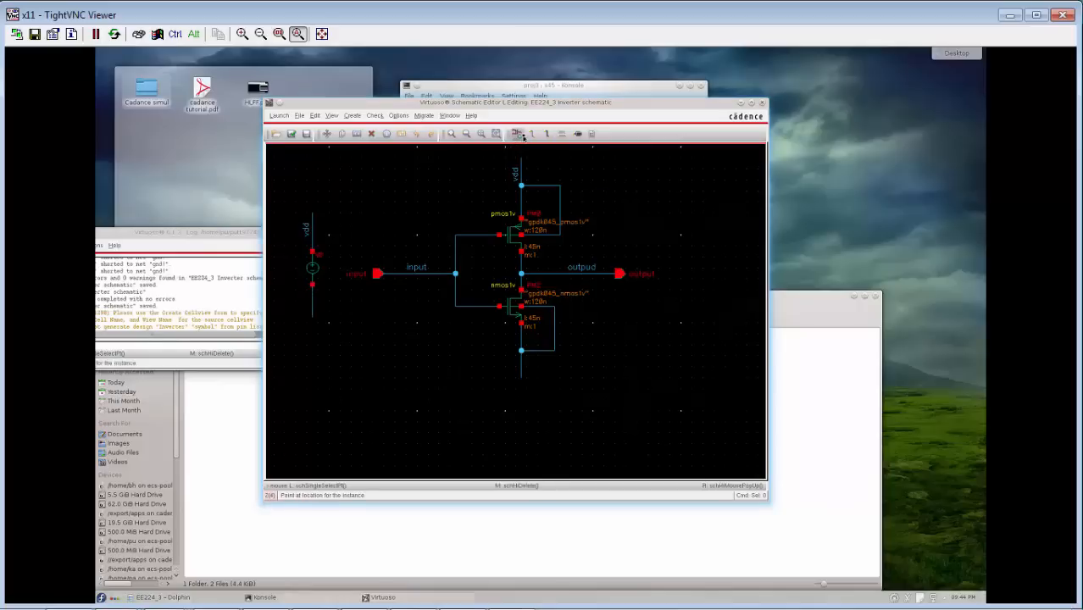
{"action": "left_click", "coordinate": [739, 219]}
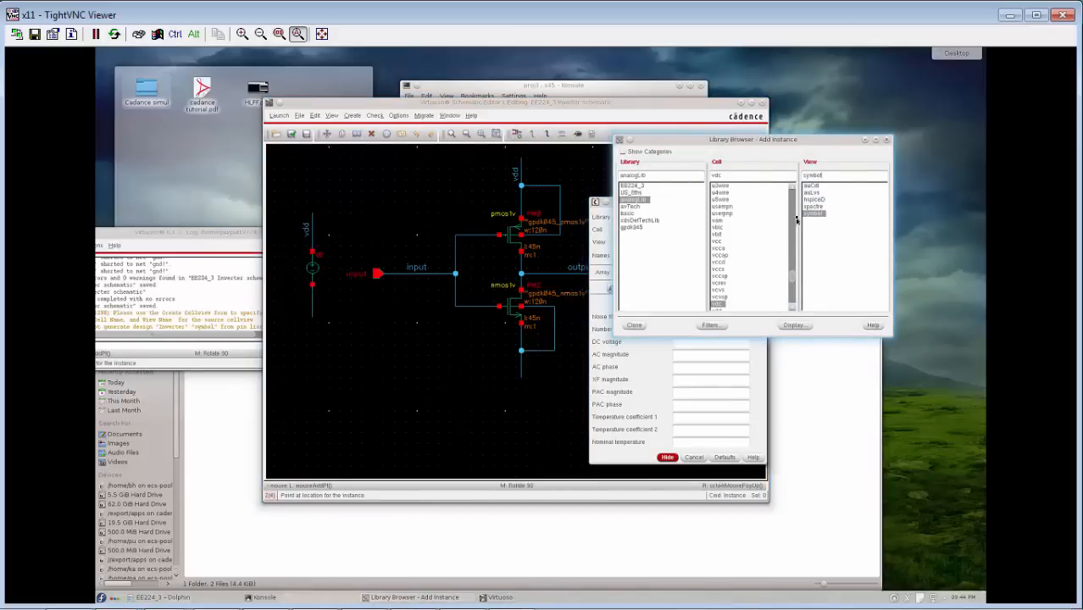
{"action": "double_click", "coordinate": [734, 176]}
{"action": "type", "text": "gnd"}
{"action": "key", "text": "Return"}
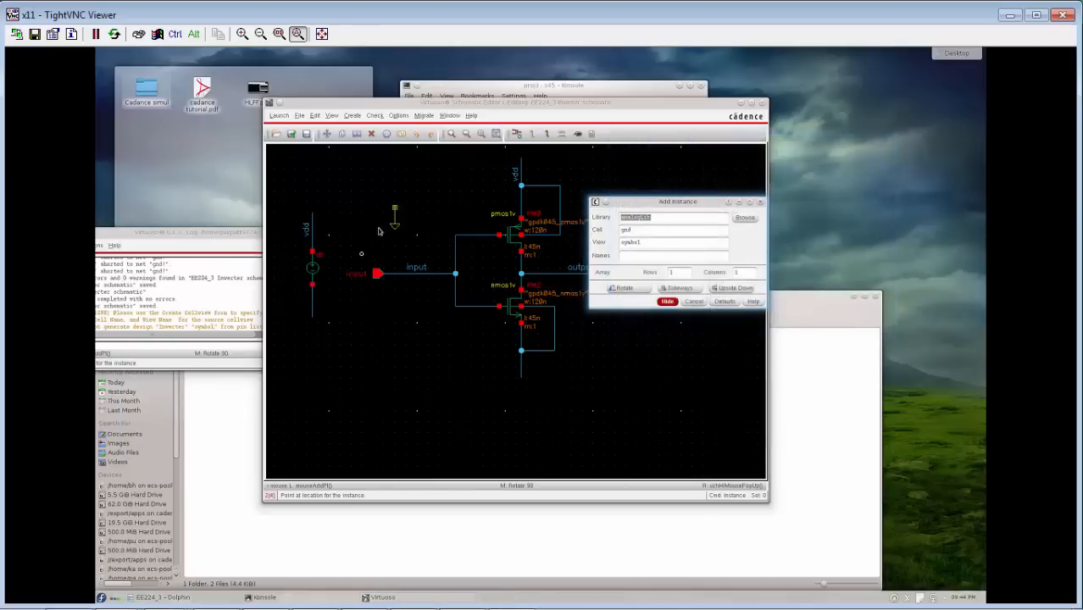
{"action": "left_click", "coordinate": [313, 318]}
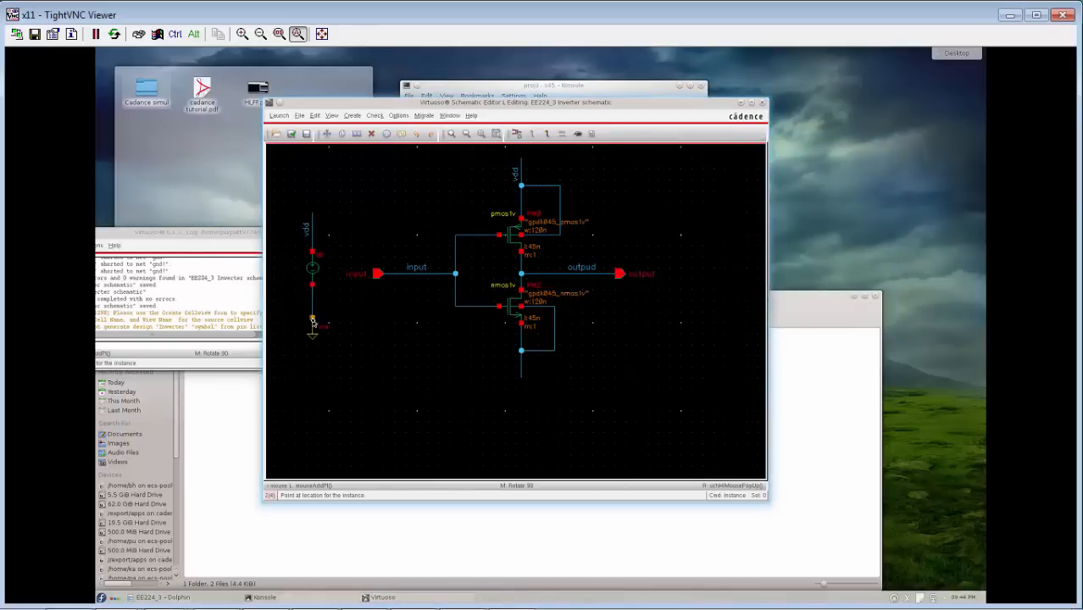
{"action": "key", "text": "Escape"}
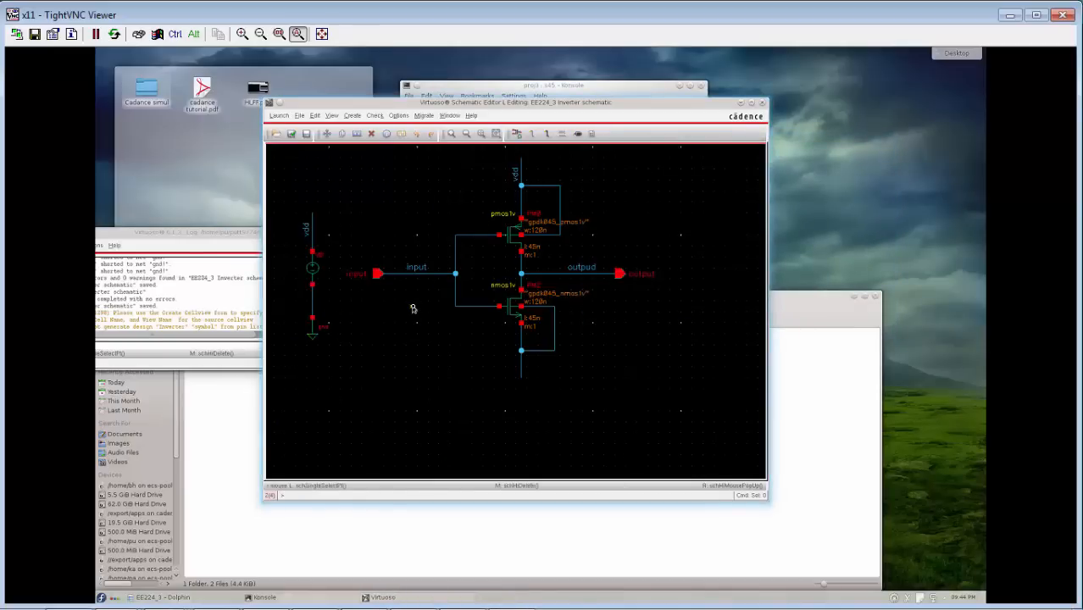
Label the wire below the voltage source and the wire below the NMOS transistor as vss.
{"action": "key", "text": "l"}
{"action": "left_click", "coordinate": [564, 139]}
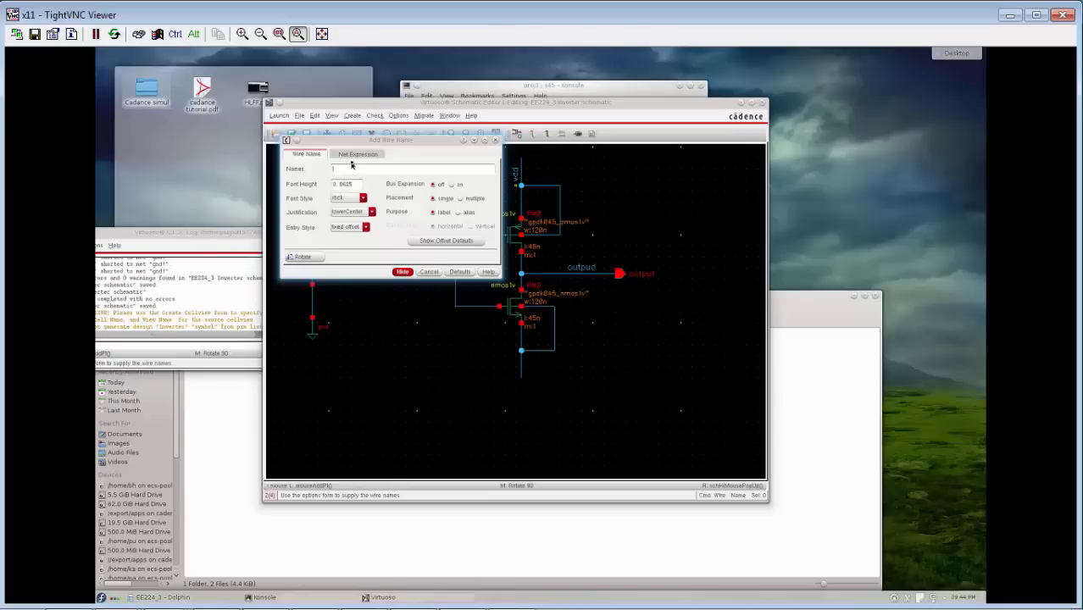
{"action": "type", "text": "vssvdd"}
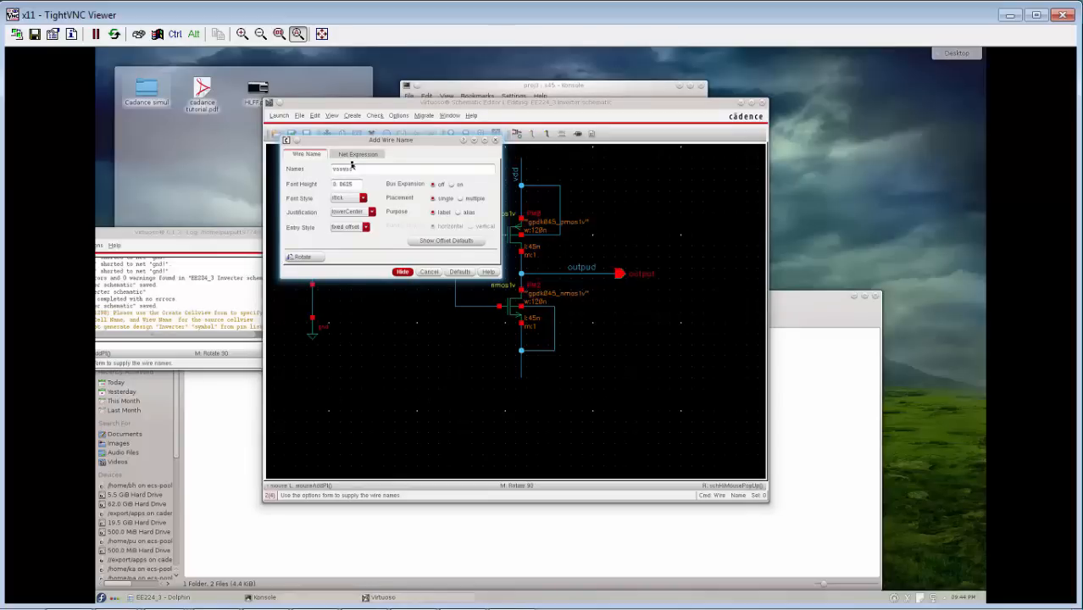
{"action": "left_click", "coordinate": [403, 272]}
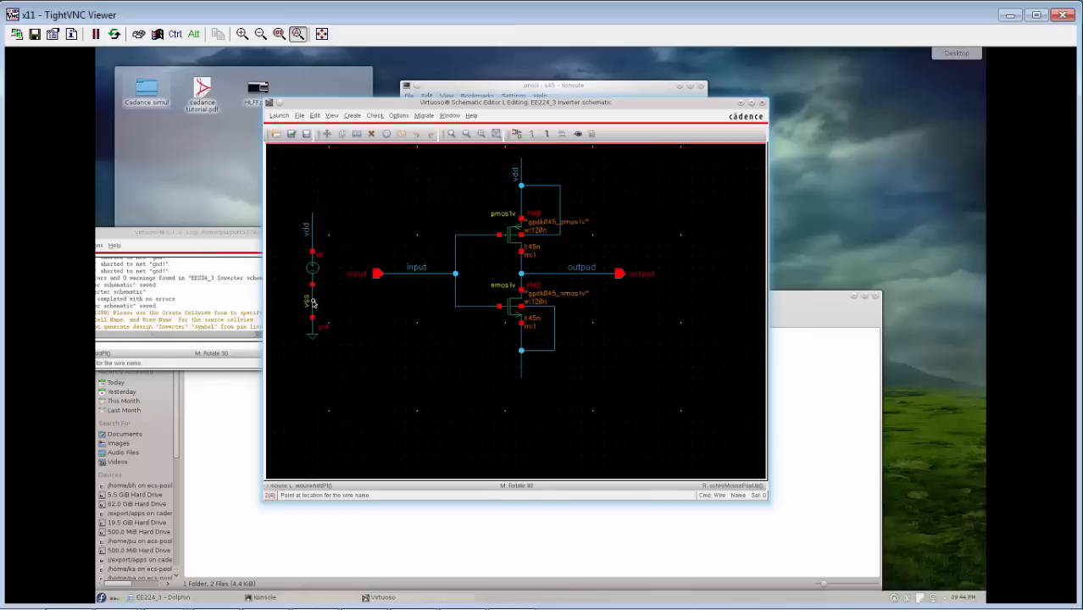
{"action": "left_click", "coordinate": [313, 303]}
{"action": "left_click", "coordinate": [520, 365]}
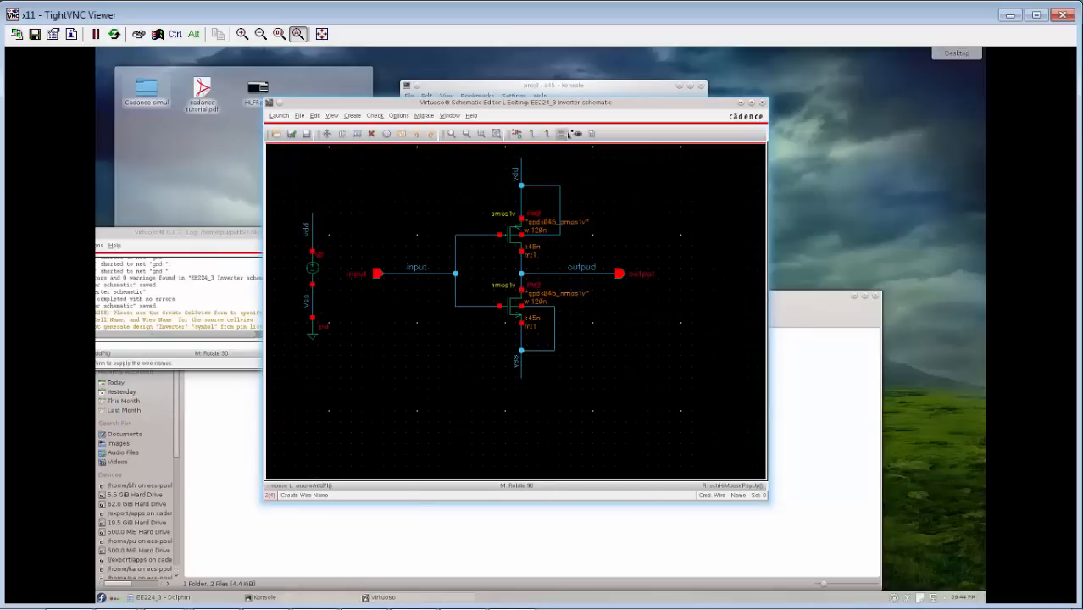
Add inputOutput pins vdd and vss at the upper and lower wire ends of the inverter.
{"action": "left_click", "coordinate": [545, 133]}
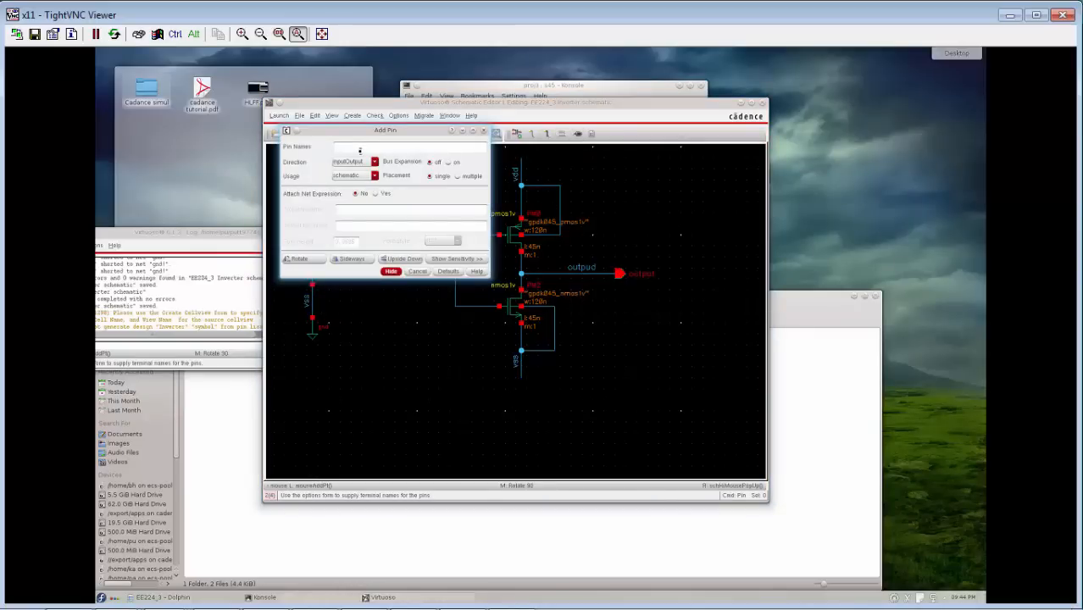
{"action": "type", "text": "vdd vss"}
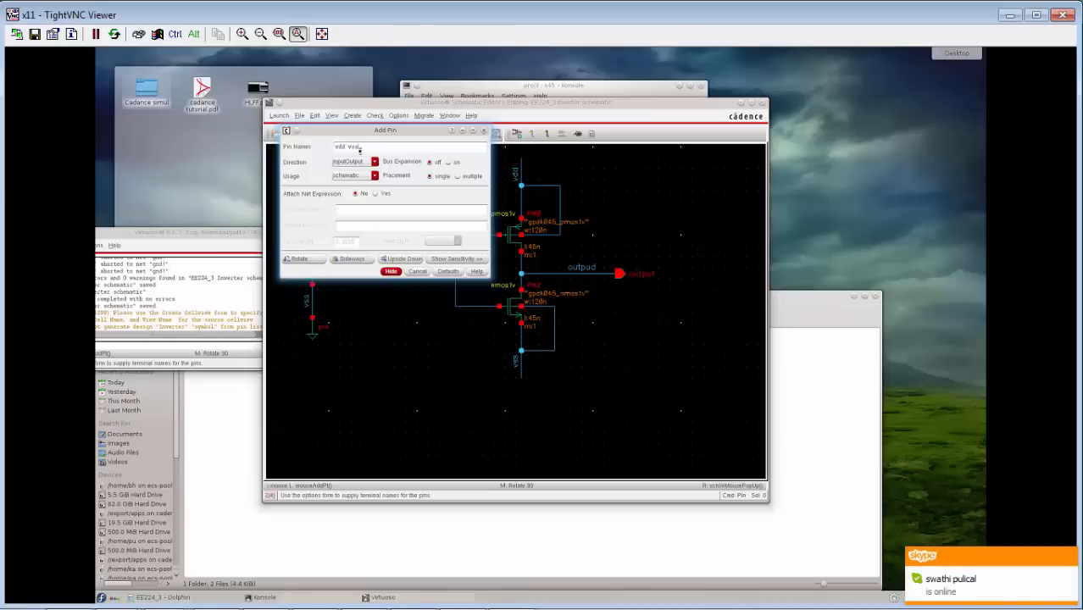
{"action": "left_click", "coordinate": [356, 161]}
{"action": "left_click", "coordinate": [390, 271]}
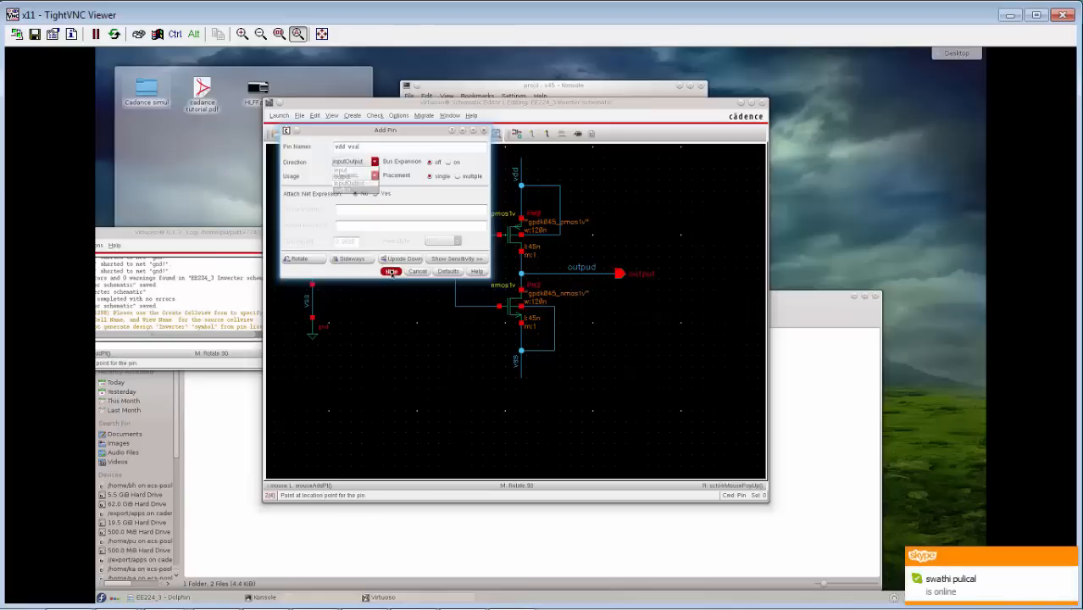
{"action": "left_click", "coordinate": [391, 271]}
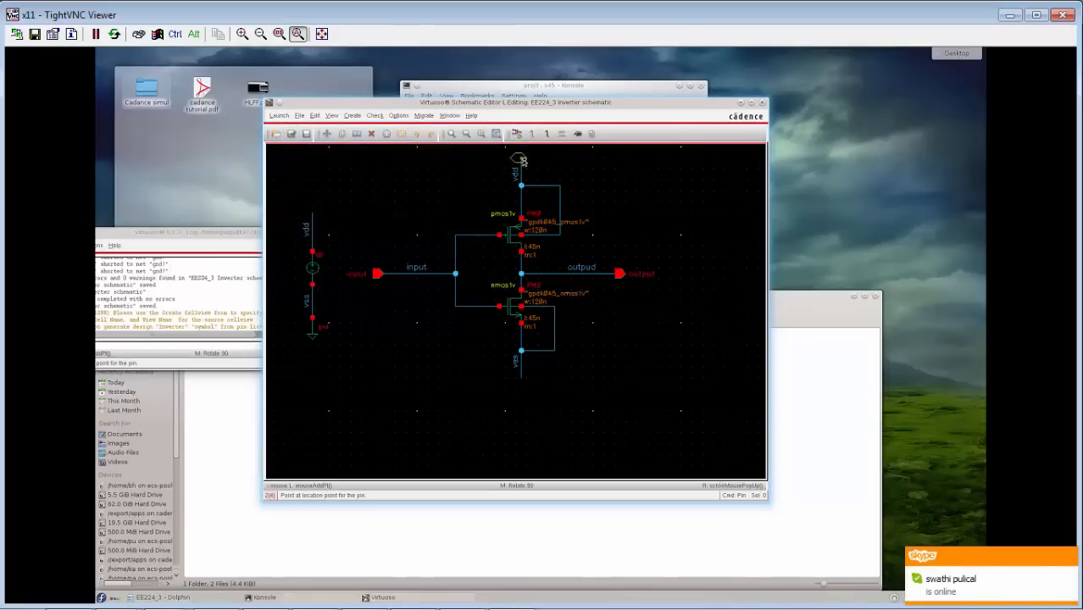
{"action": "left_click", "coordinate": [524, 158]}
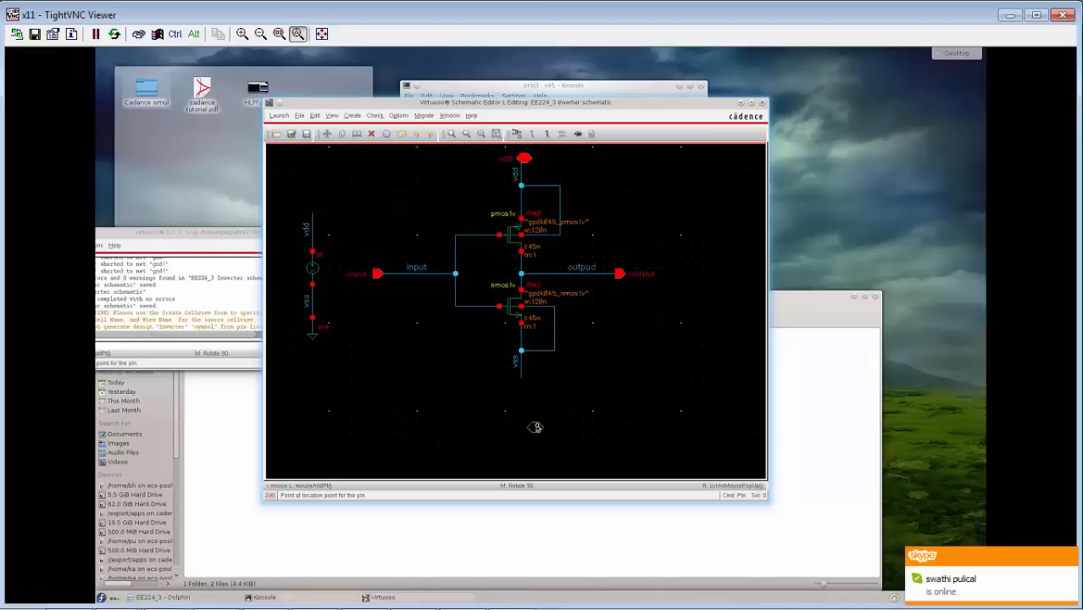
{"action": "left_click", "coordinate": [522, 376]}
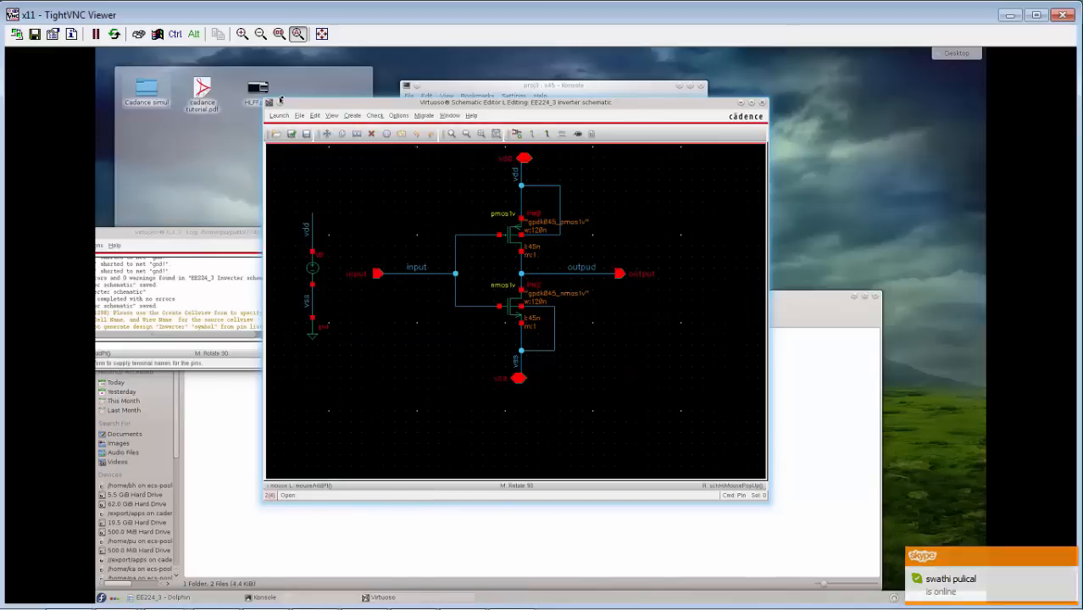
Check and save the schematic with its new supply pins, agreeing to save despite the errors.
{"action": "left_click", "coordinate": [290, 134]}
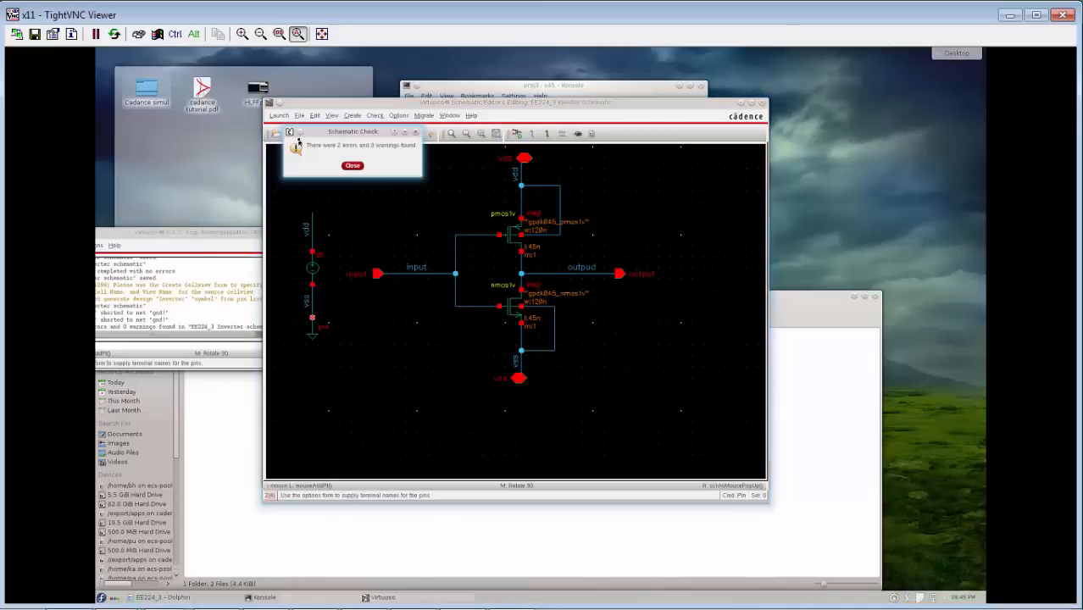
{"action": "left_click", "coordinate": [352, 166]}
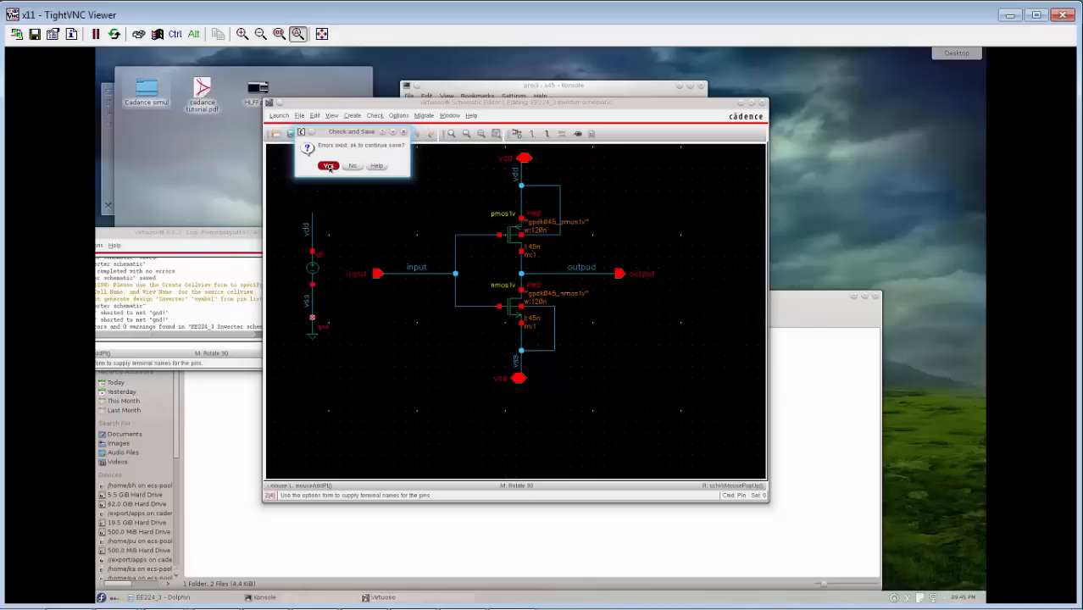
{"action": "left_click", "coordinate": [328, 165]}
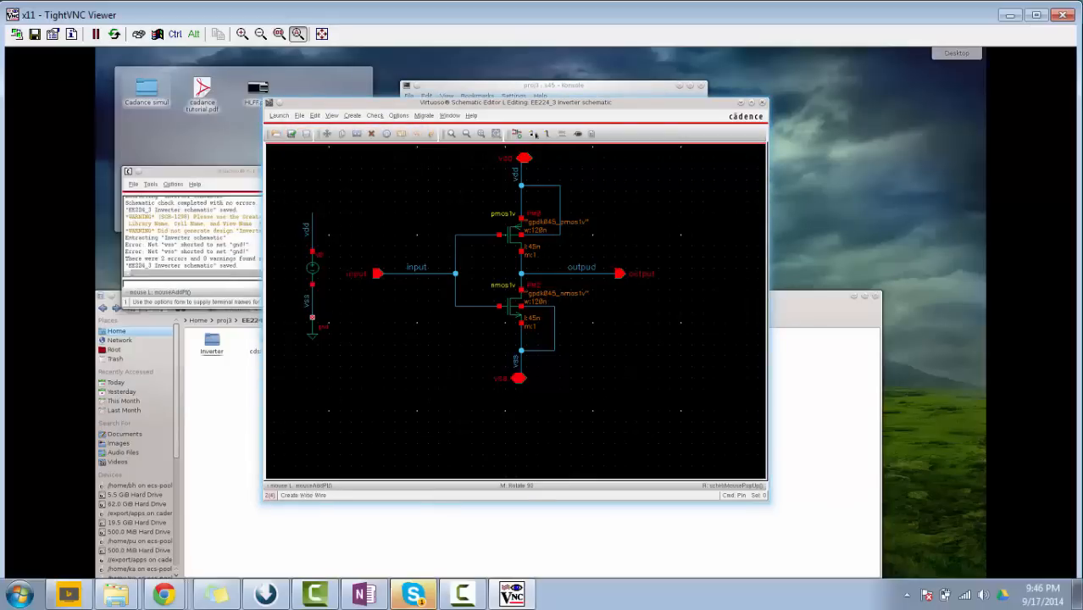
Add a second analogLib vdc source with a DC voltage of 0 in series between the existing source and ground.
{"action": "left_click", "coordinate": [517, 134]}
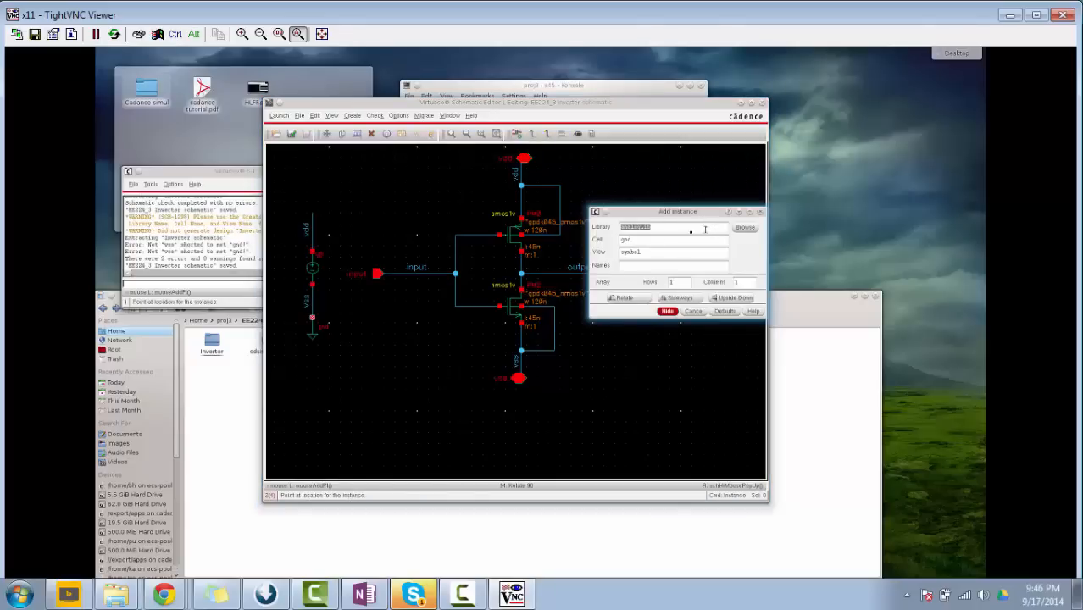
{"action": "double_click", "coordinate": [648, 239]}
{"action": "type", "text": "vdc"}
{"action": "left_click", "coordinate": [667, 313]}
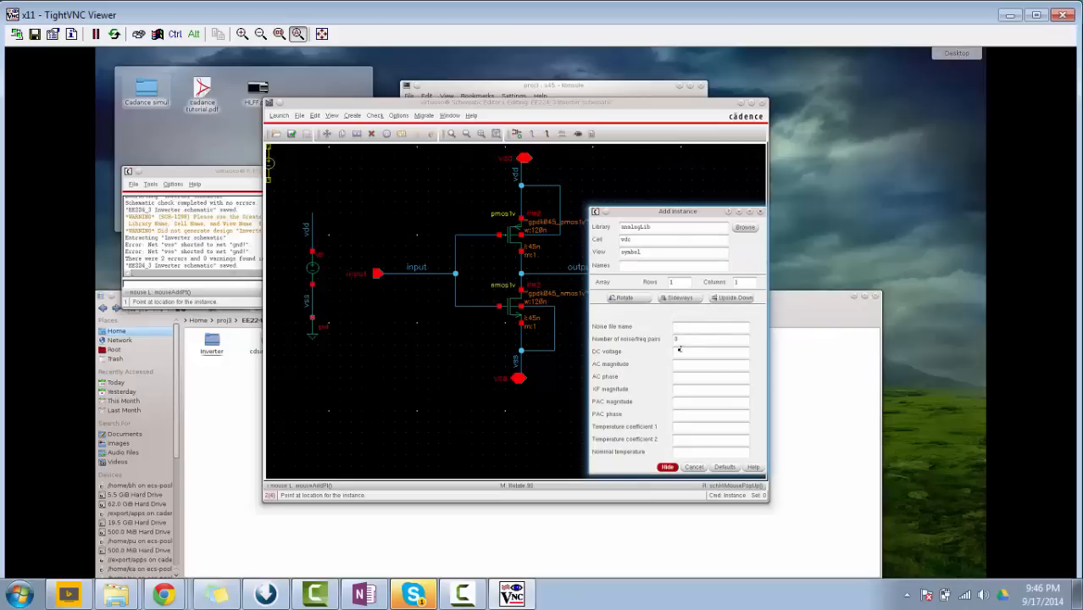
{"action": "type", "text": "0"}
{"action": "left_click", "coordinate": [667, 467]}
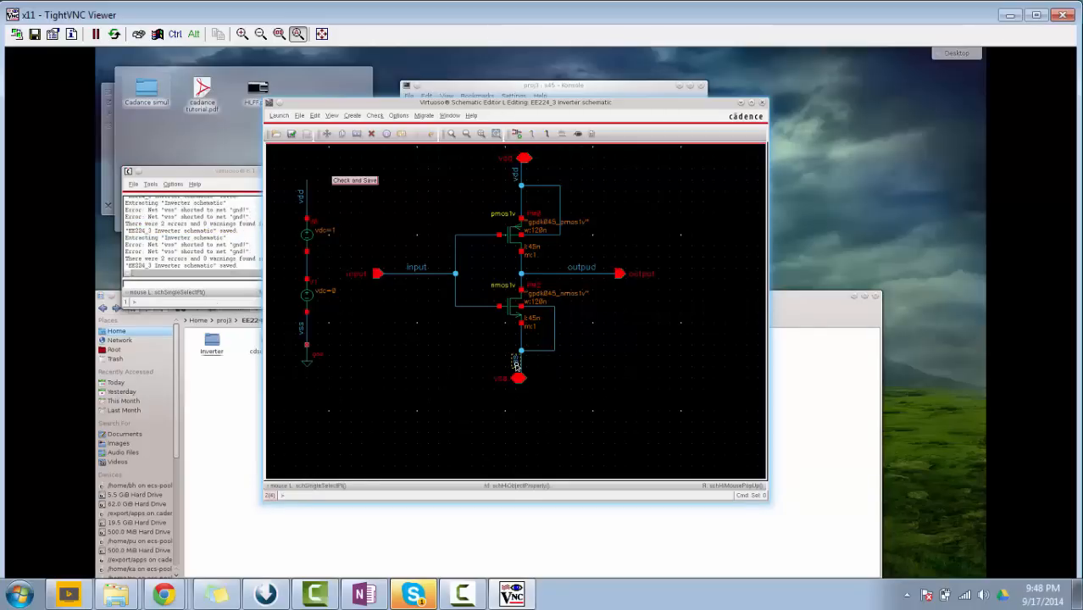
Remove the vss label between the 0 V source and ground, and label the wire between the two DC sources vss.
{"action": "left_click", "coordinate": [515, 363]}
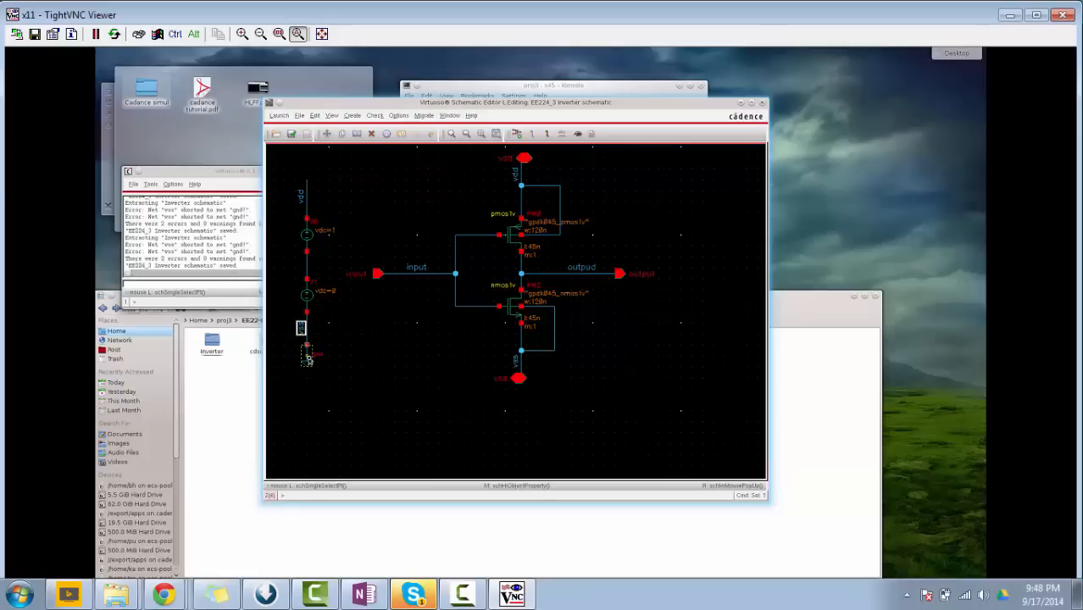
{"action": "key", "text": "e"}
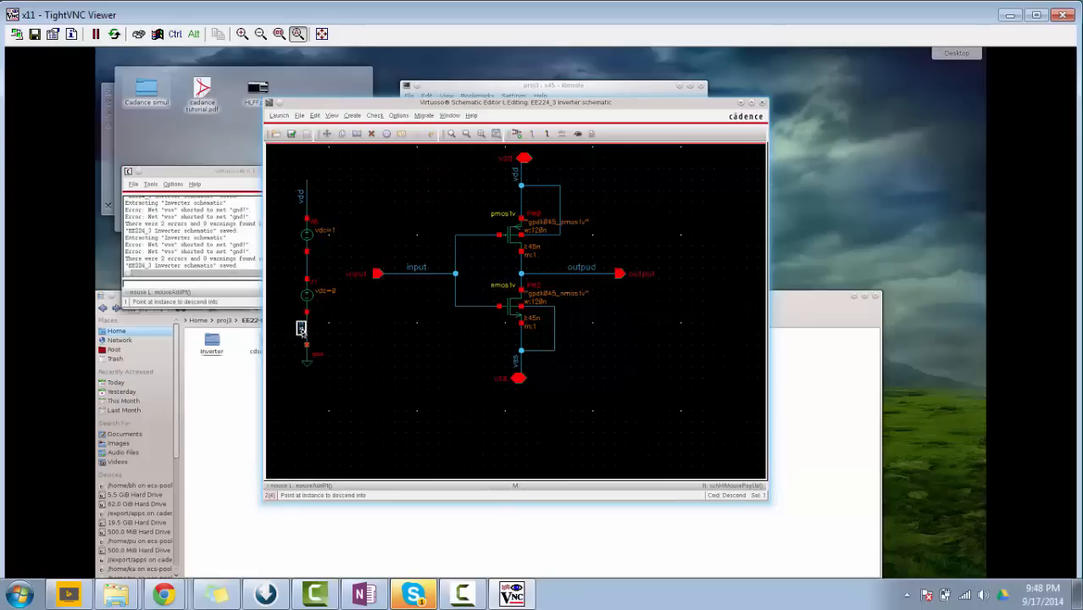
{"action": "key", "text": "Escape"}
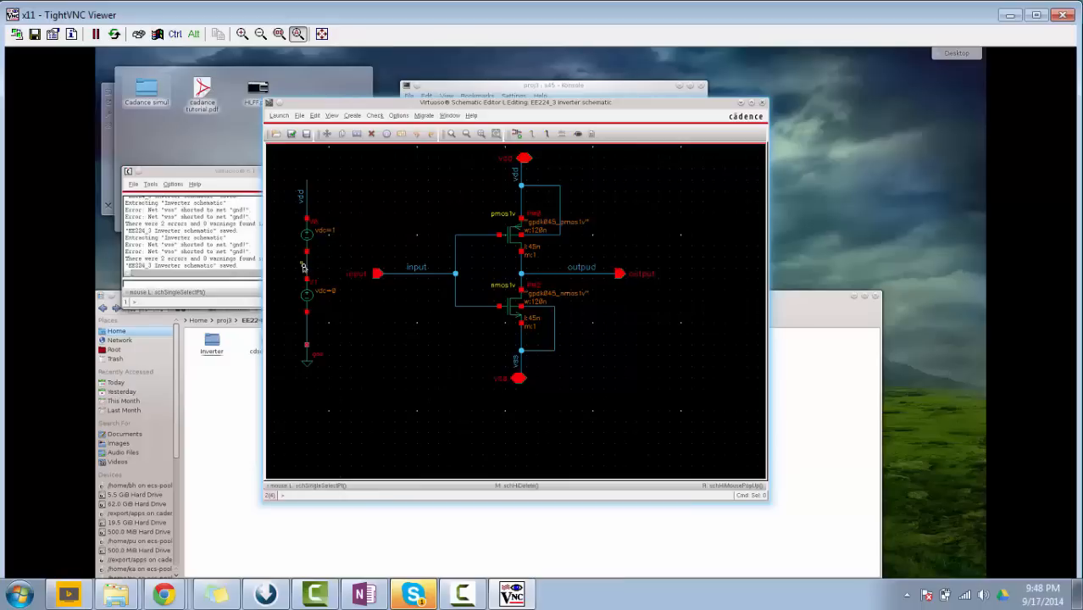
{"action": "left_click", "coordinate": [560, 134]}
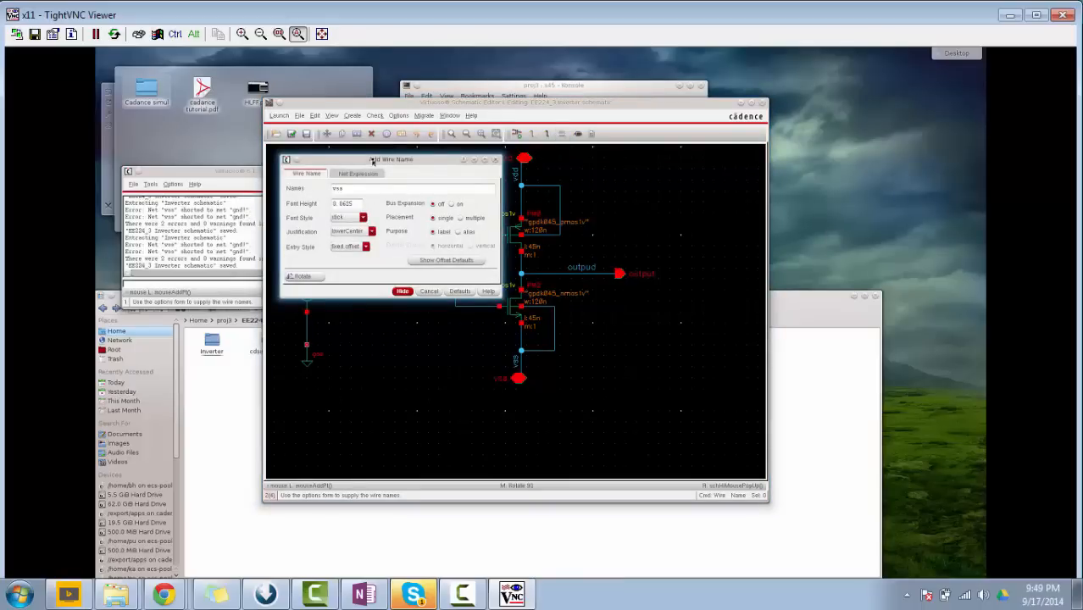
{"action": "left_click", "coordinate": [400, 291]}
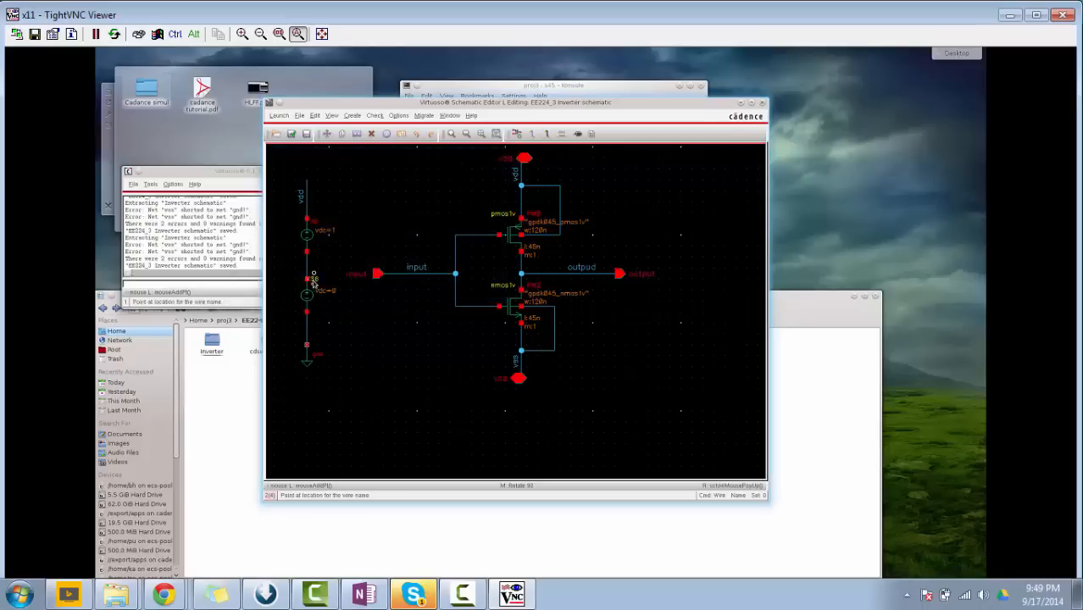
{"action": "left_click", "coordinate": [305, 265]}
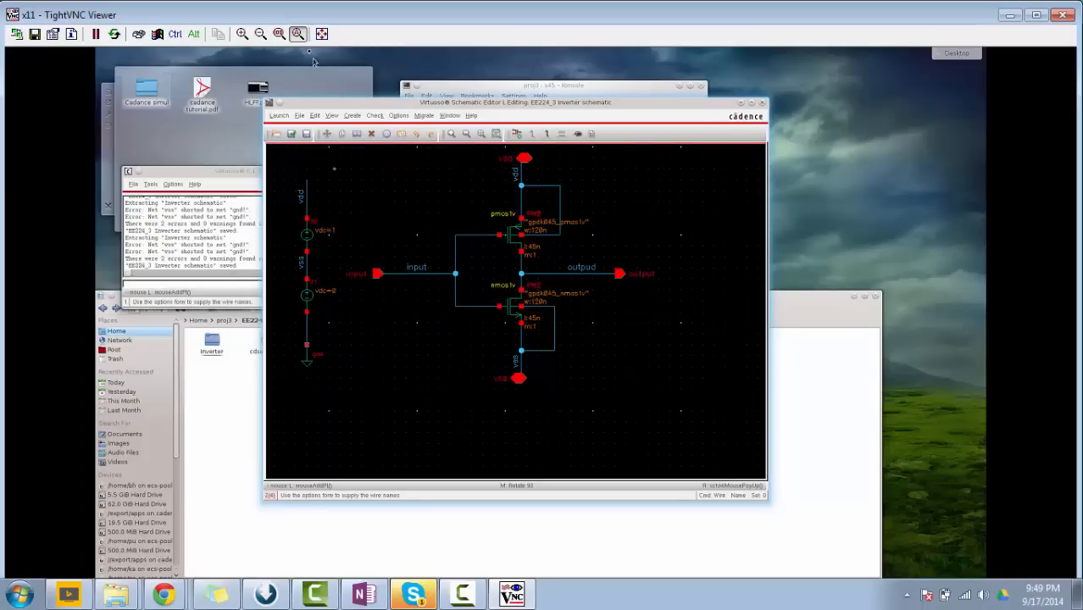
Check and save the schematic and bring the Virtuoso log window forward to read the check messages.
{"action": "left_click", "coordinate": [292, 133]}
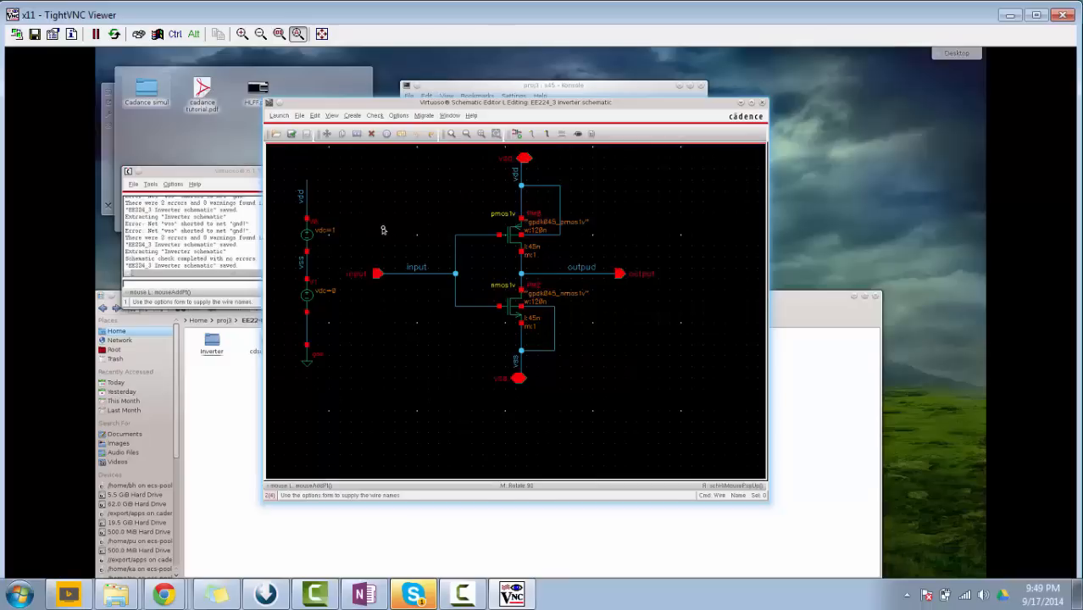
{"action": "left_click", "coordinate": [221, 262]}
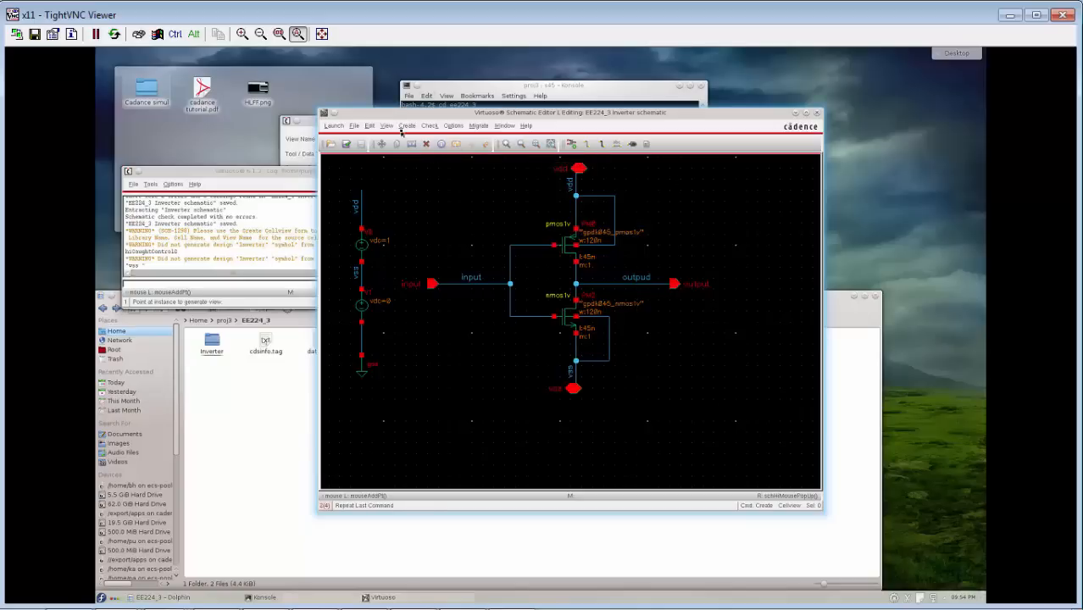
Generate a symbol view from the Inverter schematic, with vdd as the top pin and vss as the bottom pin.
{"action": "left_click", "coordinate": [405, 126]}
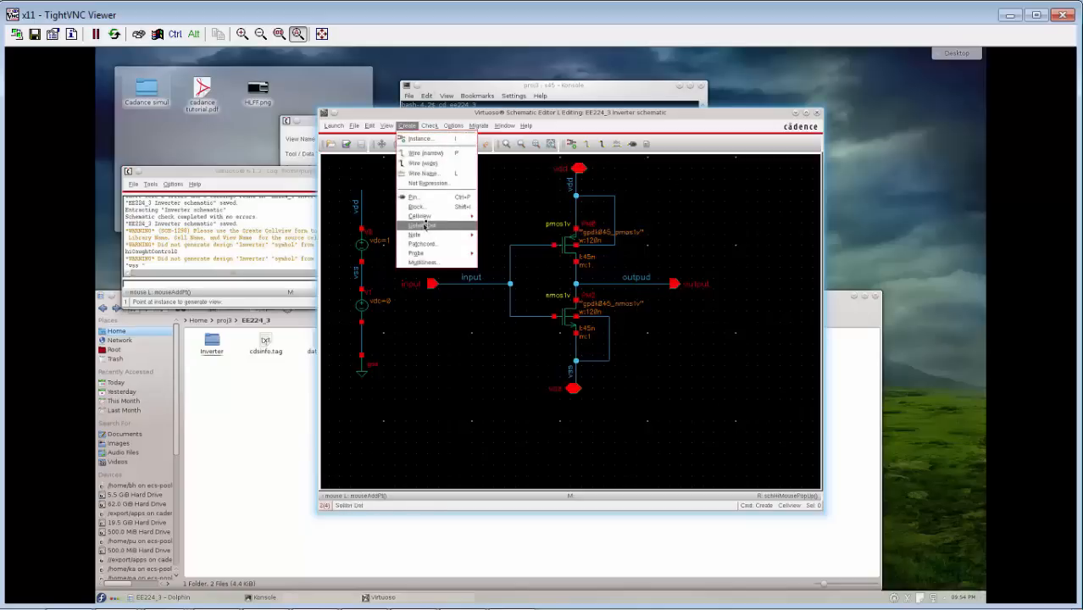
{"action": "mouse_move", "coordinate": [431, 219]}
{"action": "left_click", "coordinate": [508, 220]}
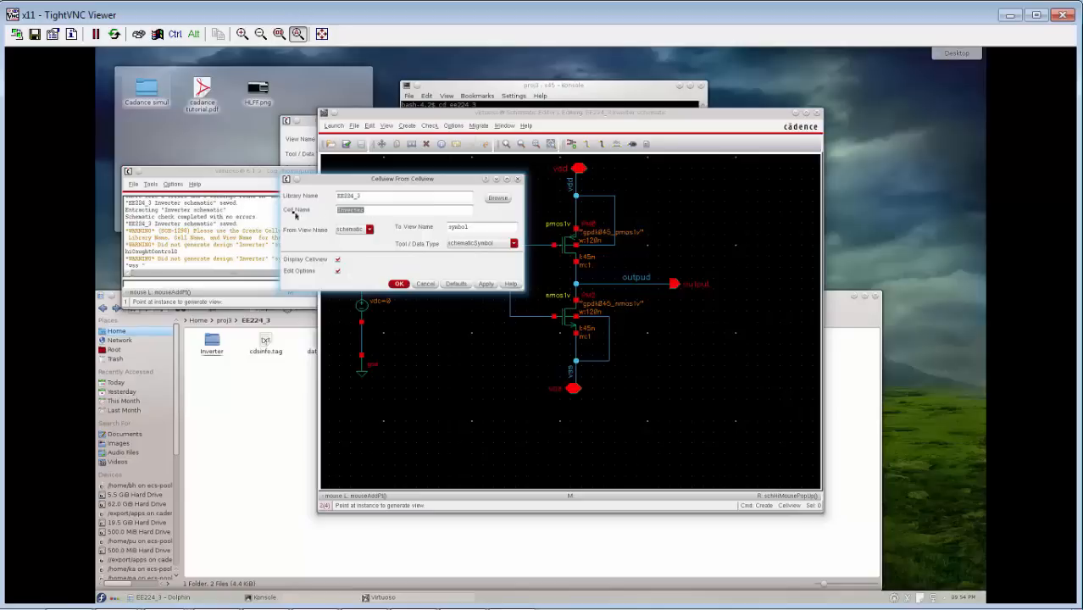
{"action": "left_click", "coordinate": [398, 285]}
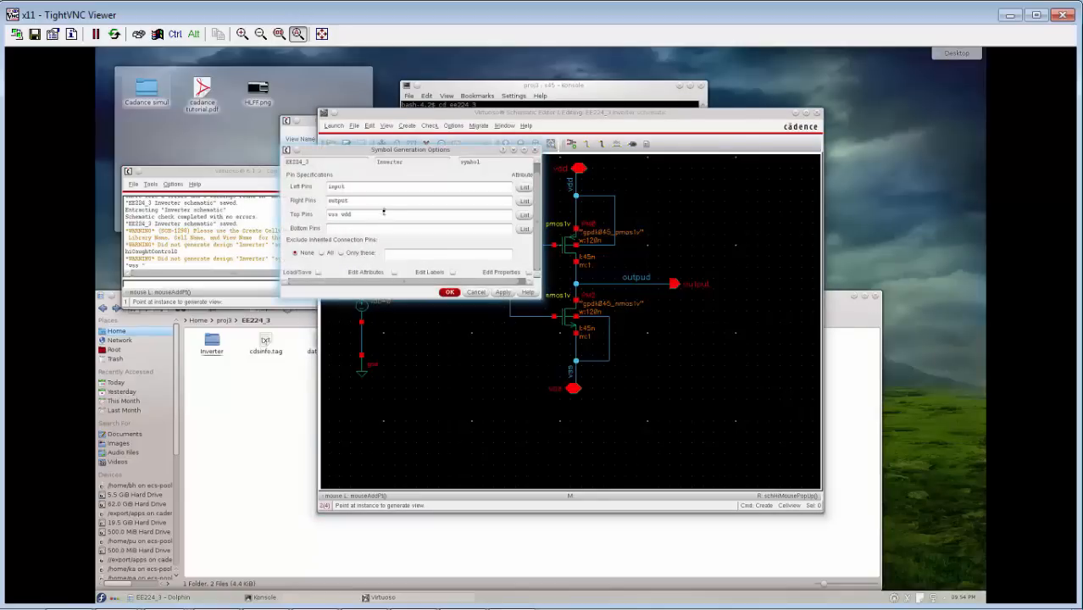
{"action": "left_click_drag", "start_coordinate": [341, 217], "coordinate": [315, 217]}
{"action": "key", "text": "ctrl"}
{"action": "key", "text": "ctrl"}
{"action": "left_click", "coordinate": [451, 293]}
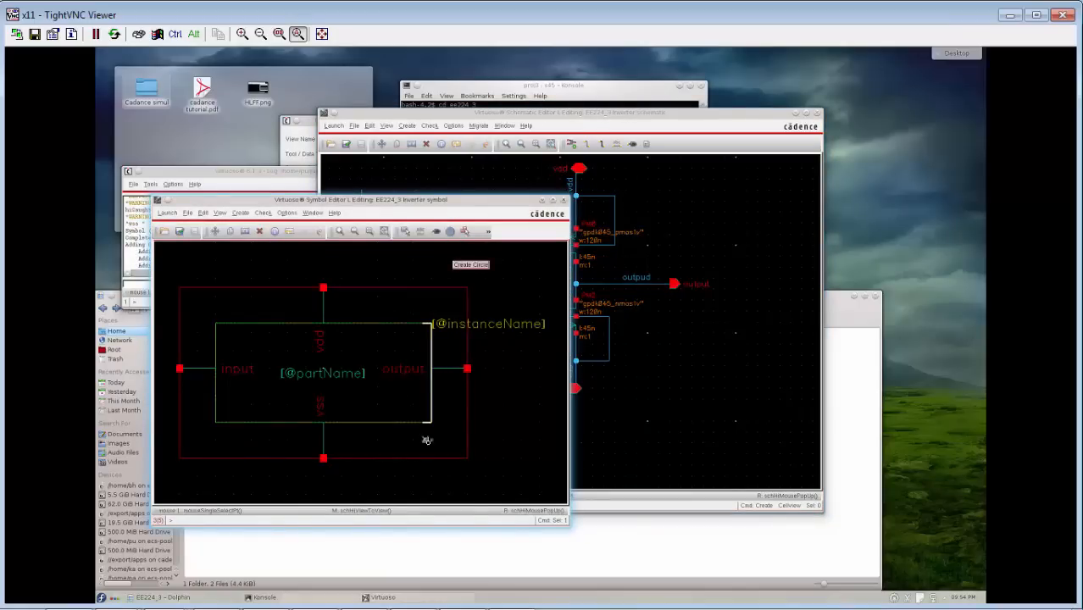
Delete the green body rectangle and the red selection box from the inverter symbol.
{"action": "key", "text": "Delete"}
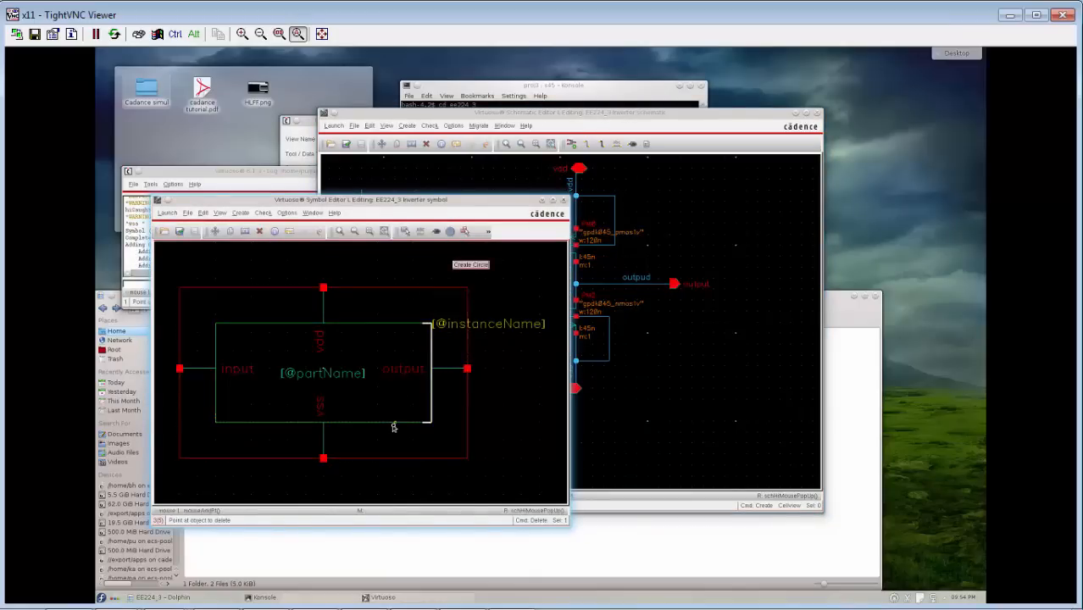
{"action": "left_click", "coordinate": [392, 423]}
{"action": "left_click", "coordinate": [376, 399]}
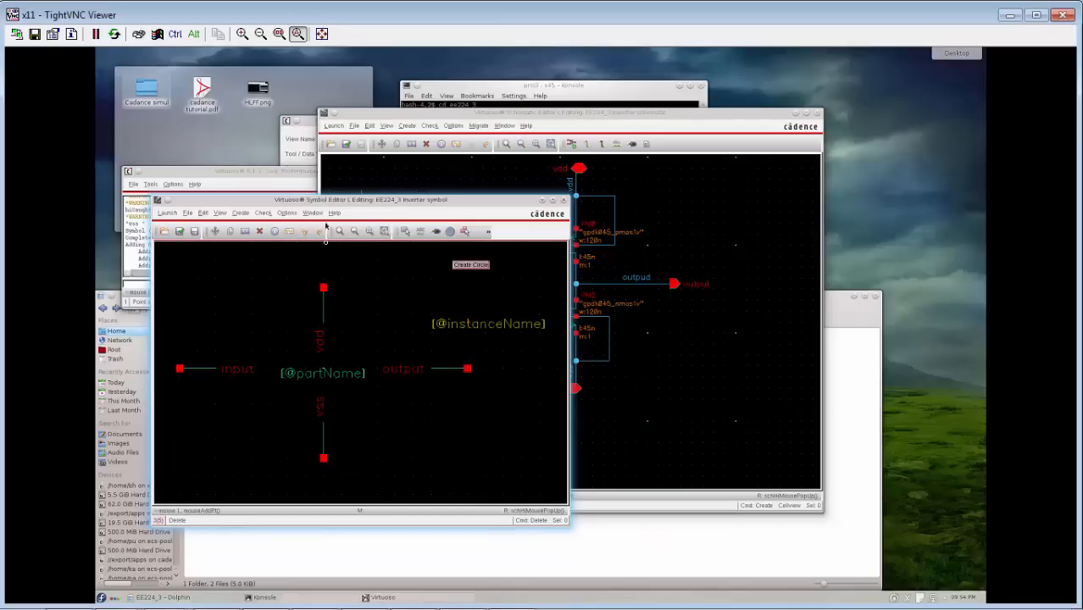
Draw a closed triangular polygon as the inverter body, with its vertical side at the input stub and its tip at the output stub.
{"action": "left_click", "coordinate": [465, 232]}
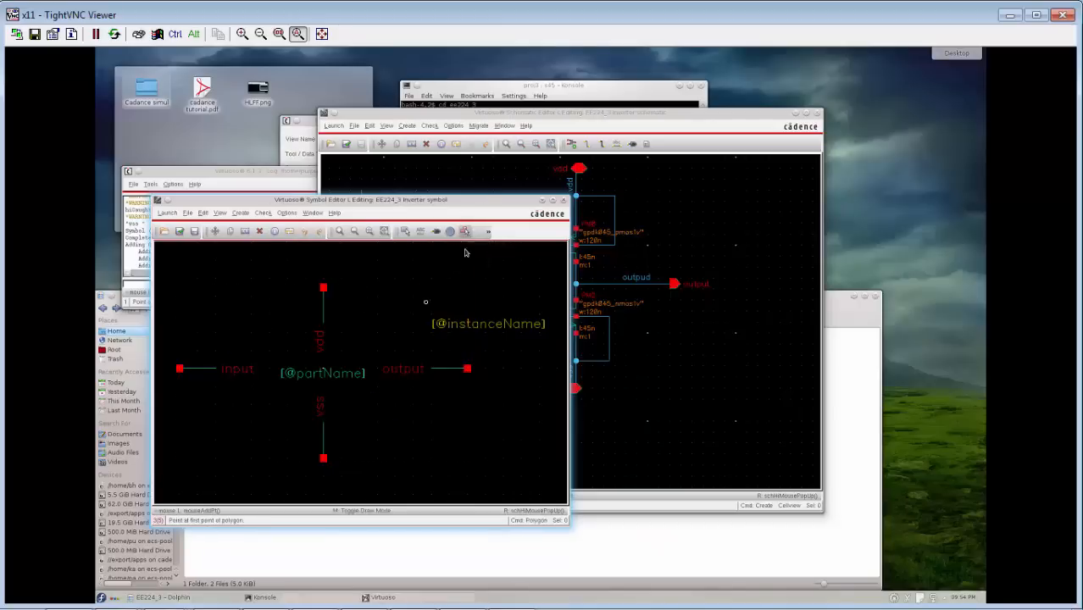
{"action": "left_click", "coordinate": [215, 308]}
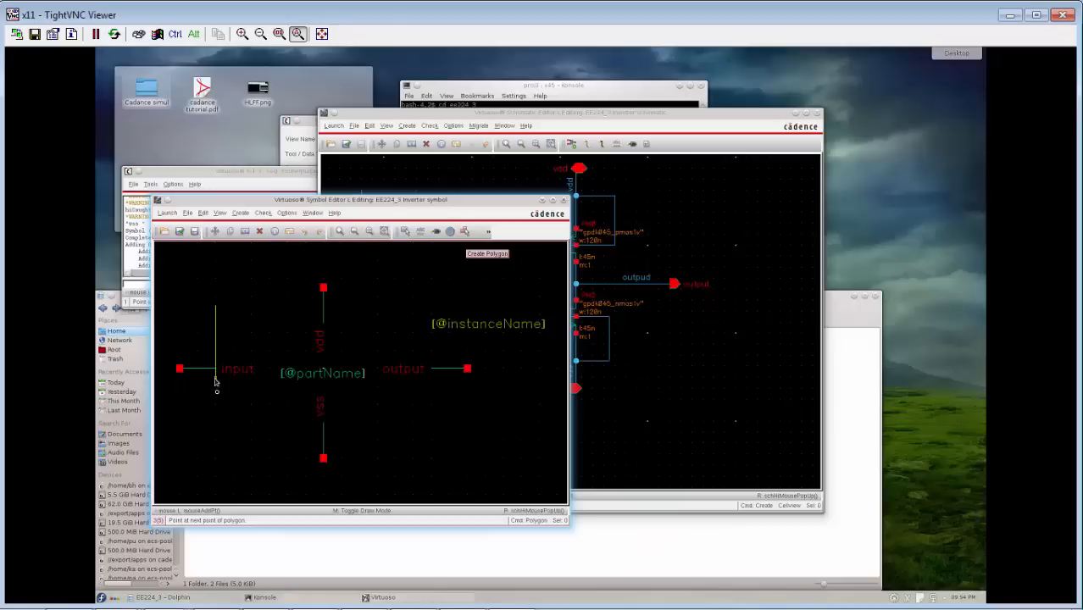
{"action": "left_click", "coordinate": [216, 438]}
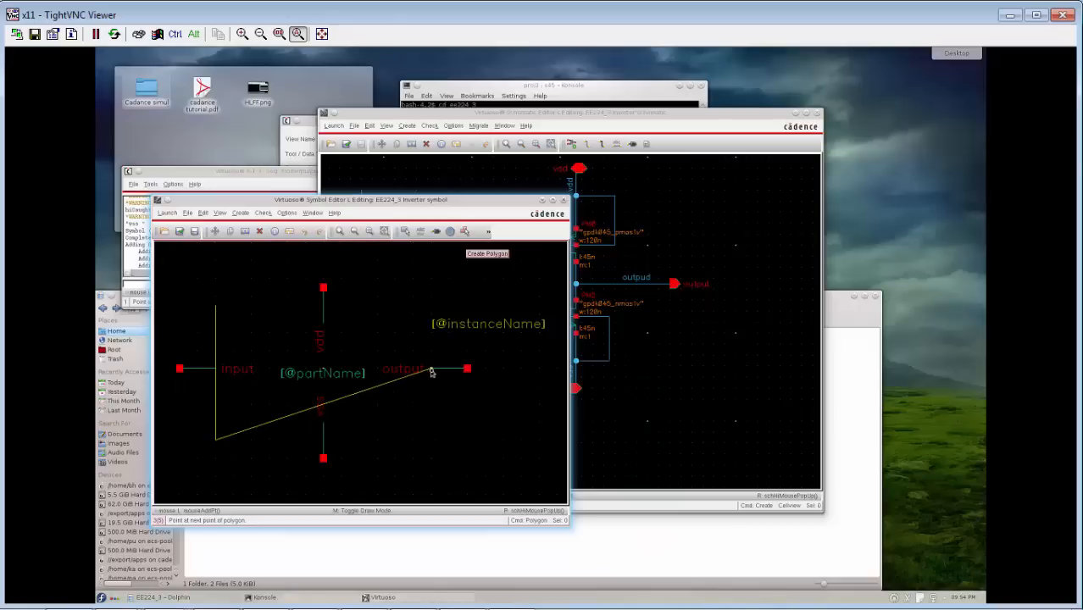
{"action": "left_click", "coordinate": [430, 369]}
{"action": "left_click", "coordinate": [216, 307]}
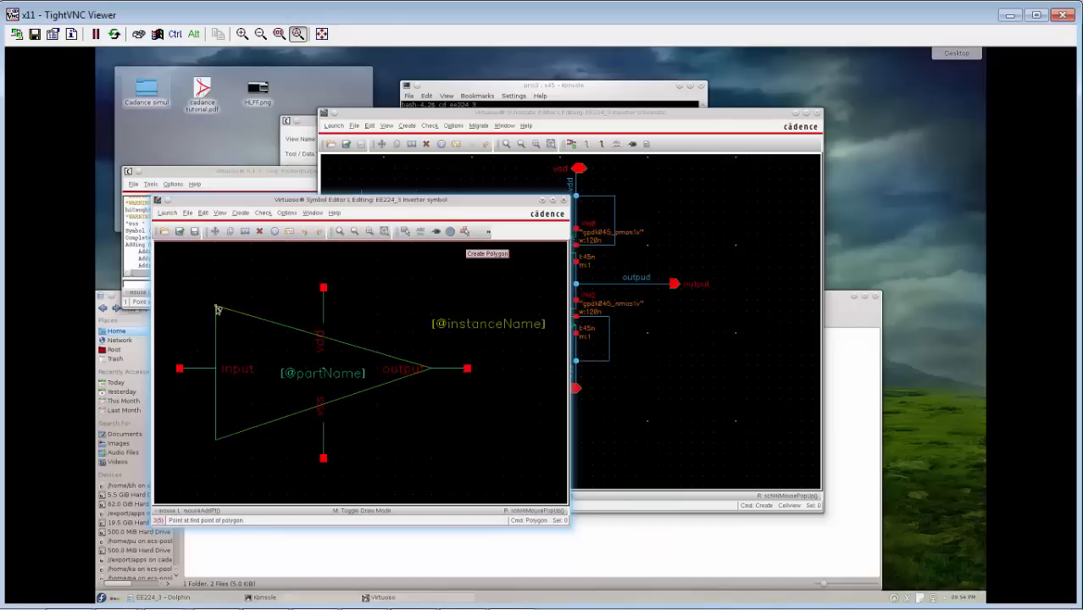
{"action": "key", "text": "Escape"}
Move the vss pin with its stub and label left so the stub meets the triangle's lower edge.
{"action": "left_click_drag", "start_coordinate": [333, 432], "coordinate": [308, 472]}
{"action": "left_click", "coordinate": [439, 458]}
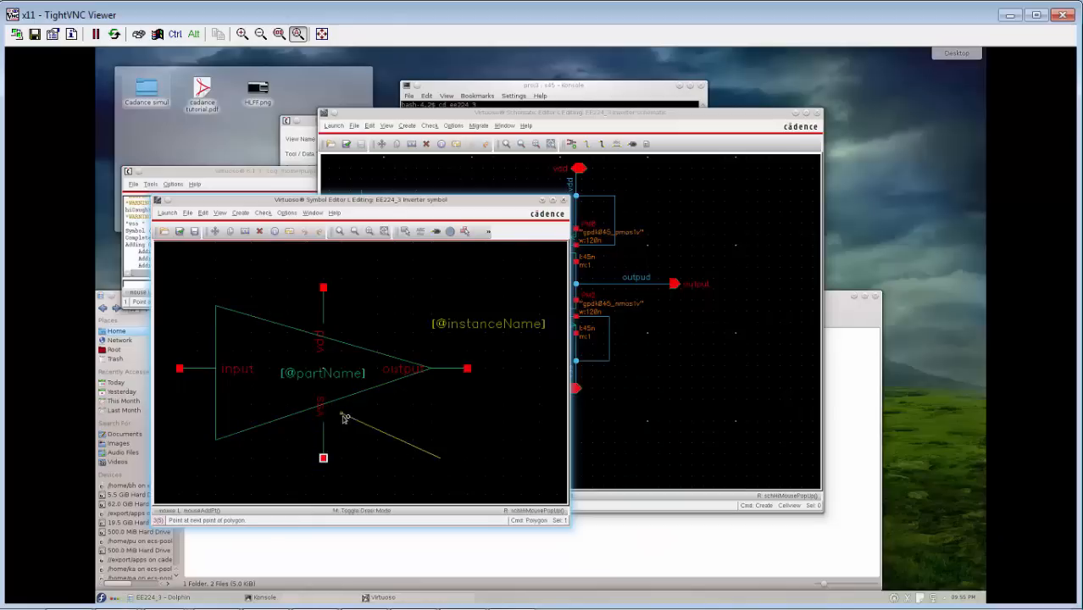
{"action": "key", "text": "Escape"}
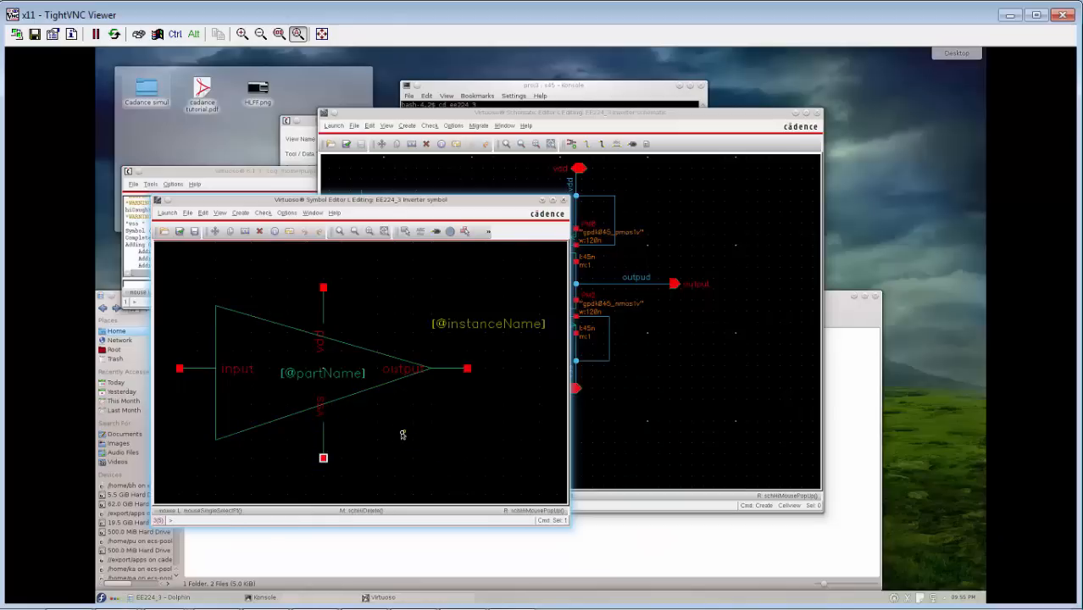
{"action": "left_click_drag", "start_coordinate": [359, 420], "coordinate": [266, 568]}
{"action": "key", "text": "m"}
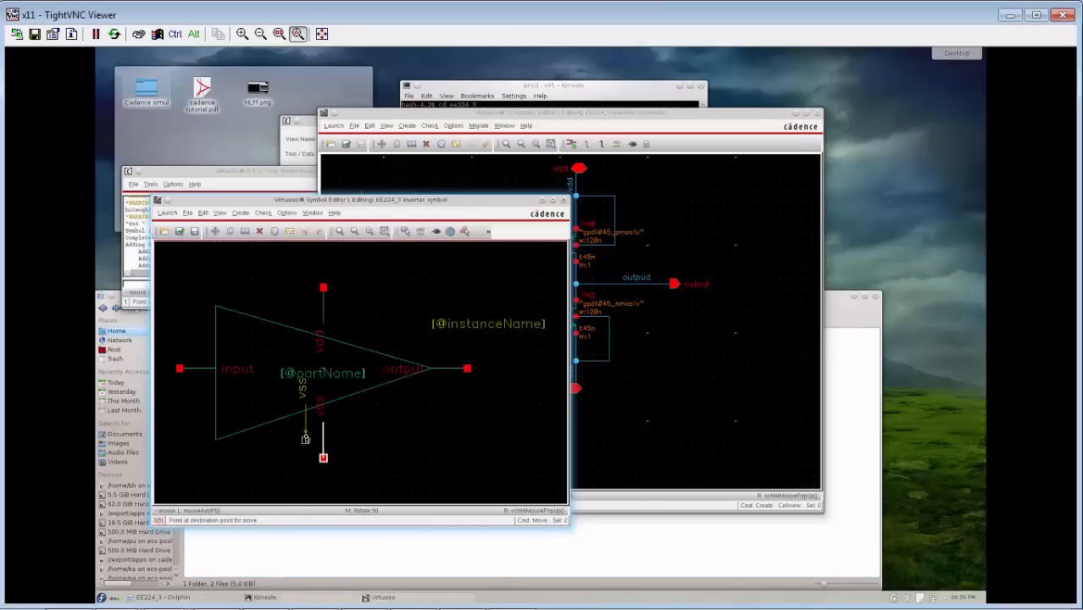
{"action": "left_click", "coordinate": [298, 441]}
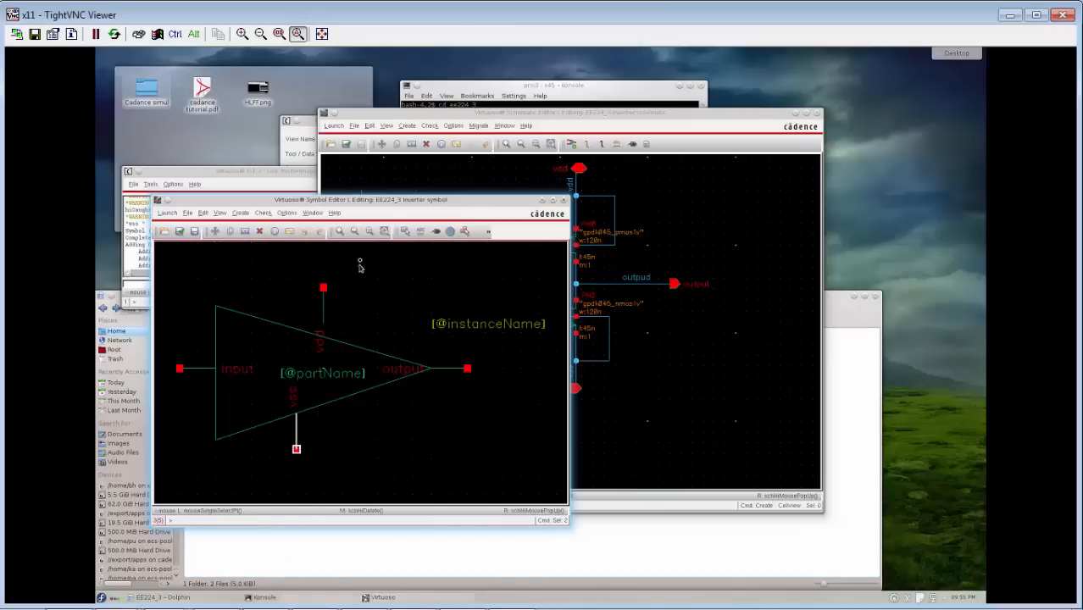
Move the vdd pin with its stub and label left, in line with the vss pin on the triangle's upper edge.
{"action": "left_click_drag", "start_coordinate": [360, 261], "coordinate": [302, 359]}
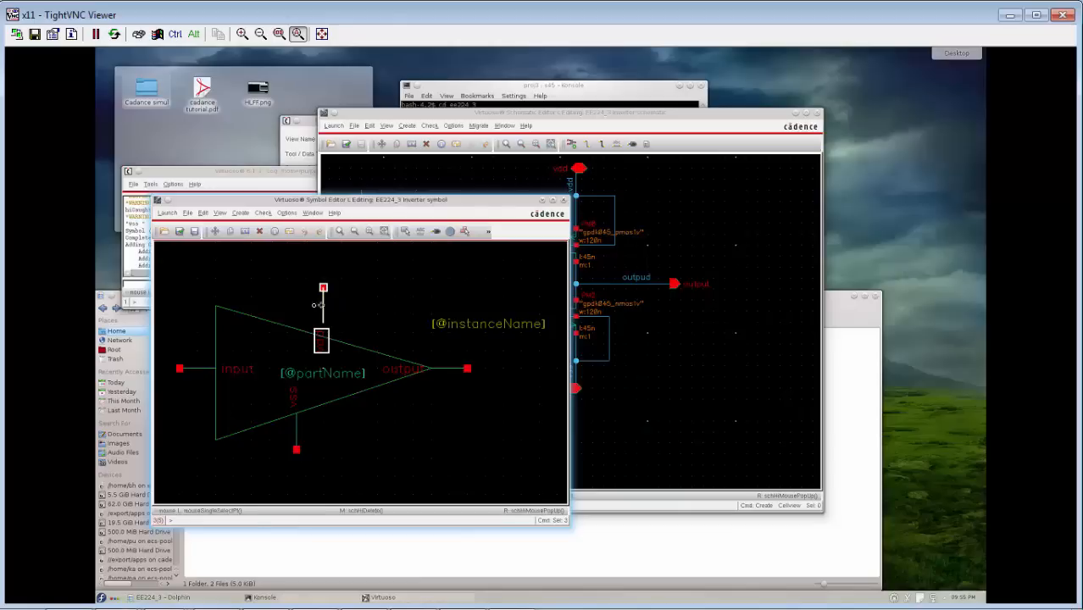
{"action": "key", "text": "m"}
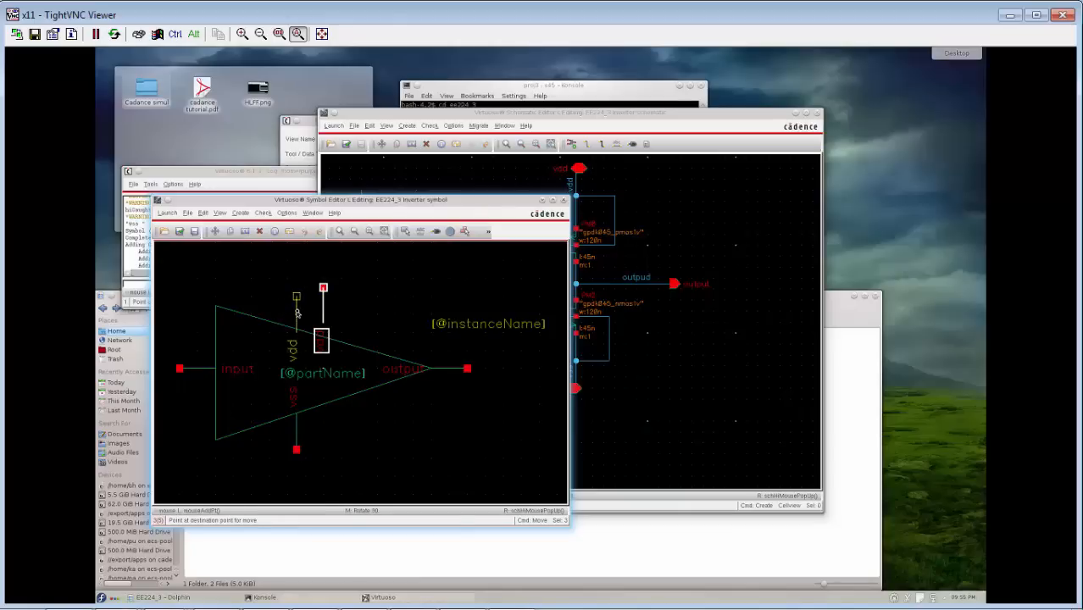
{"action": "left_click", "coordinate": [296, 308]}
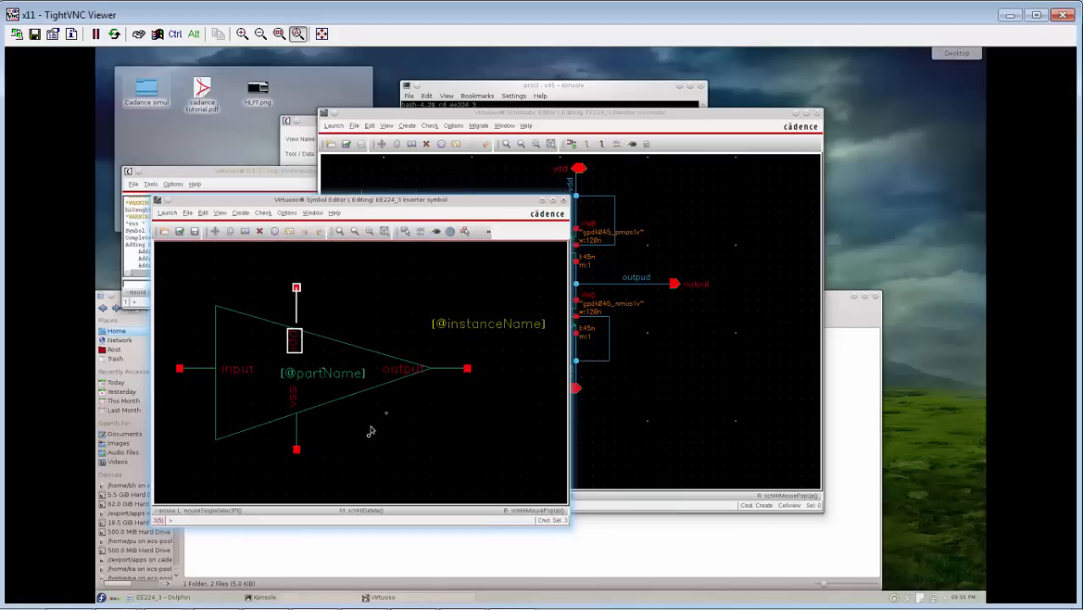
Move the vdd and vss labels out of the triangle onto their pin stubs.
{"action": "left_click", "coordinate": [294, 341]}
{"action": "key", "text": "m"}
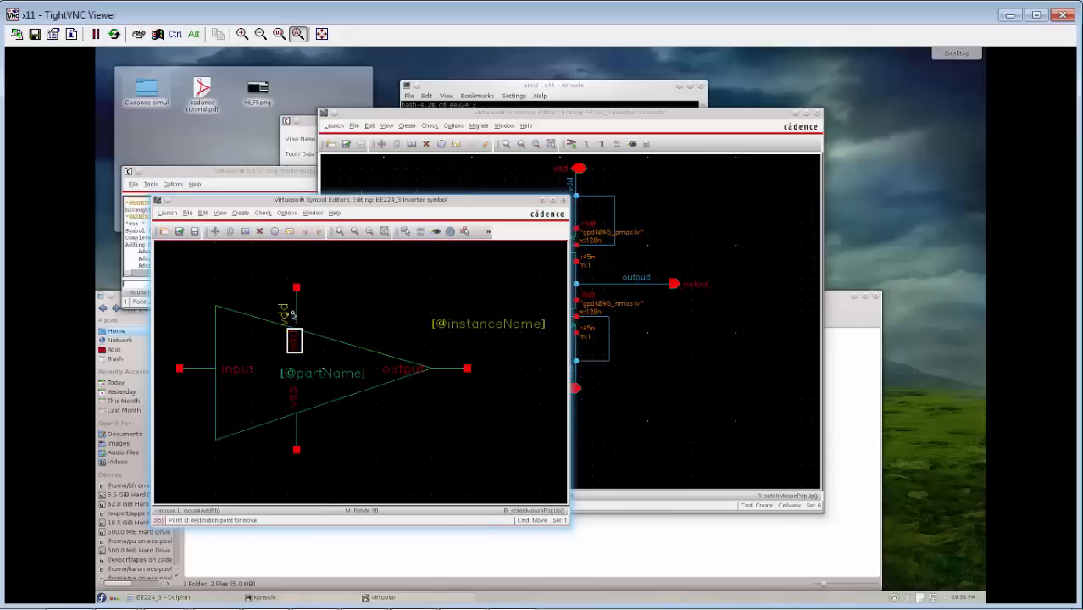
{"action": "left_click", "coordinate": [294, 302]}
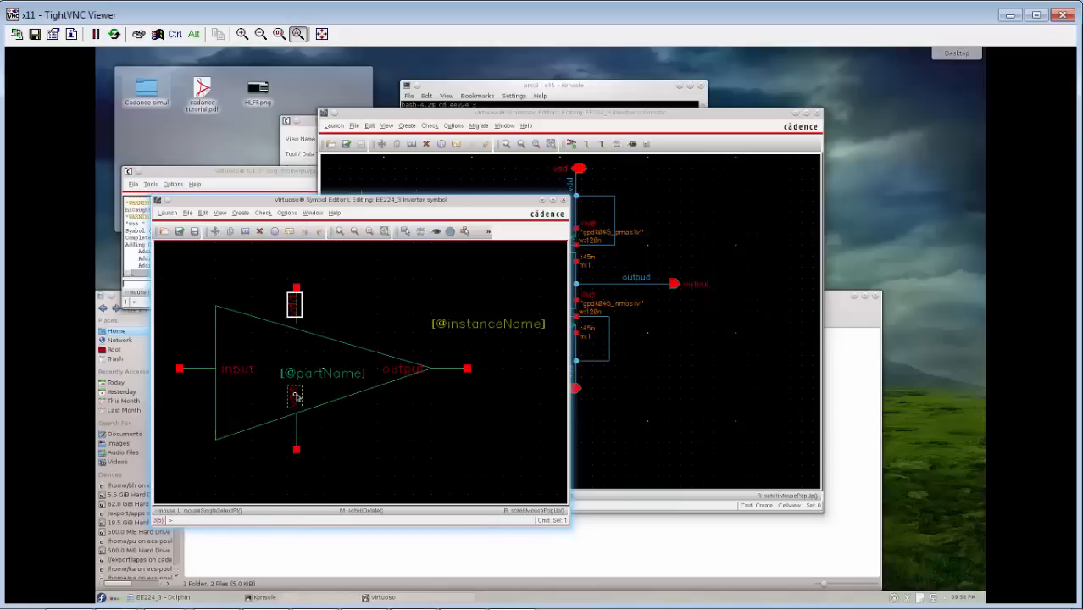
{"action": "left_click", "coordinate": [293, 394]}
{"action": "left_click", "coordinate": [291, 432]}
{"action": "left_click", "coordinate": [336, 308]}
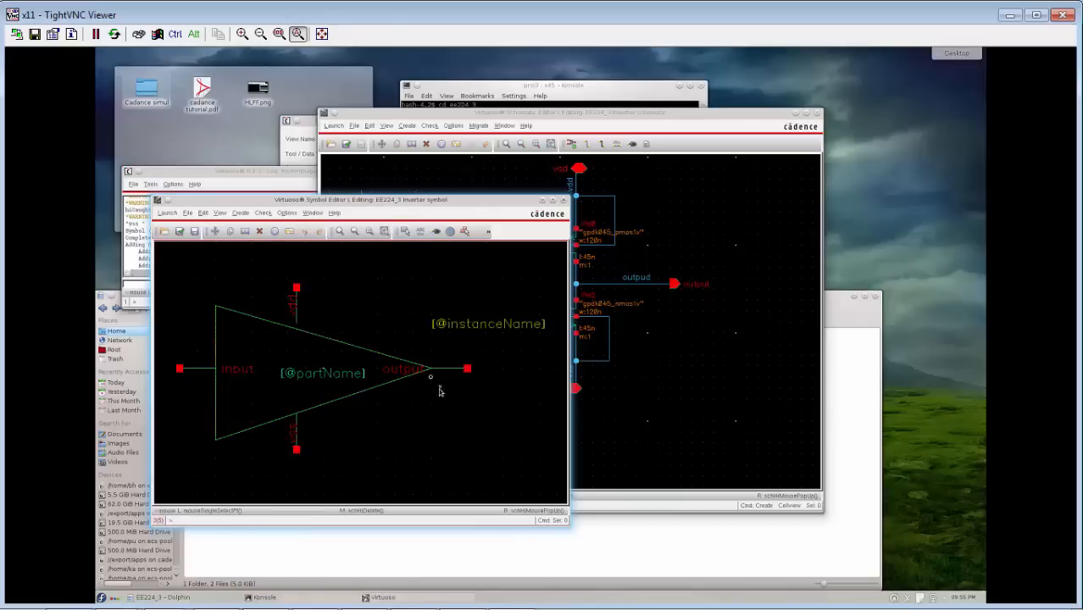
Move the output and input labels outside the triangle, just above their pin stubs.
{"action": "left_click", "coordinate": [393, 371]}
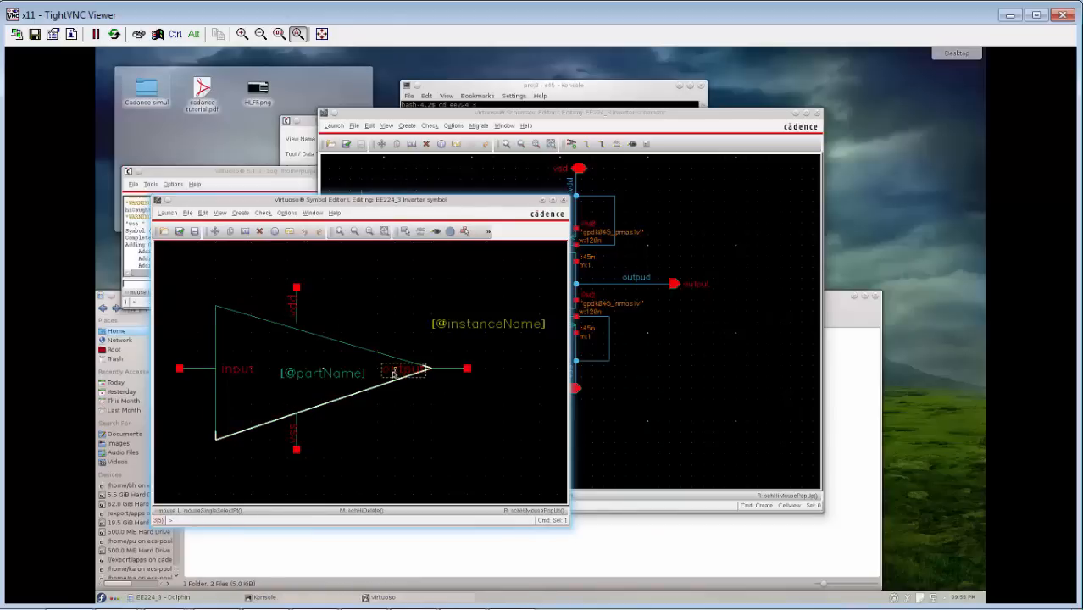
{"action": "left_click_drag", "start_coordinate": [394, 371], "coordinate": [436, 351]}
{"action": "left_click", "coordinate": [242, 370]}
{"action": "left_click_drag", "start_coordinate": [242, 370], "coordinate": [210, 362]}
{"action": "left_click", "coordinate": [201, 361]}
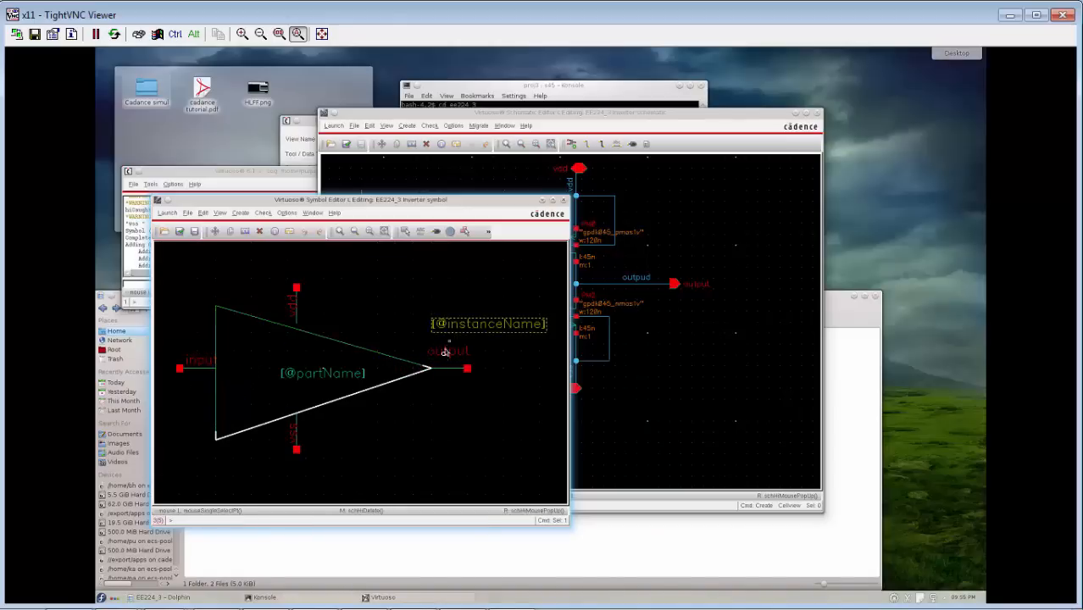
{"action": "left_click", "coordinate": [436, 363]}
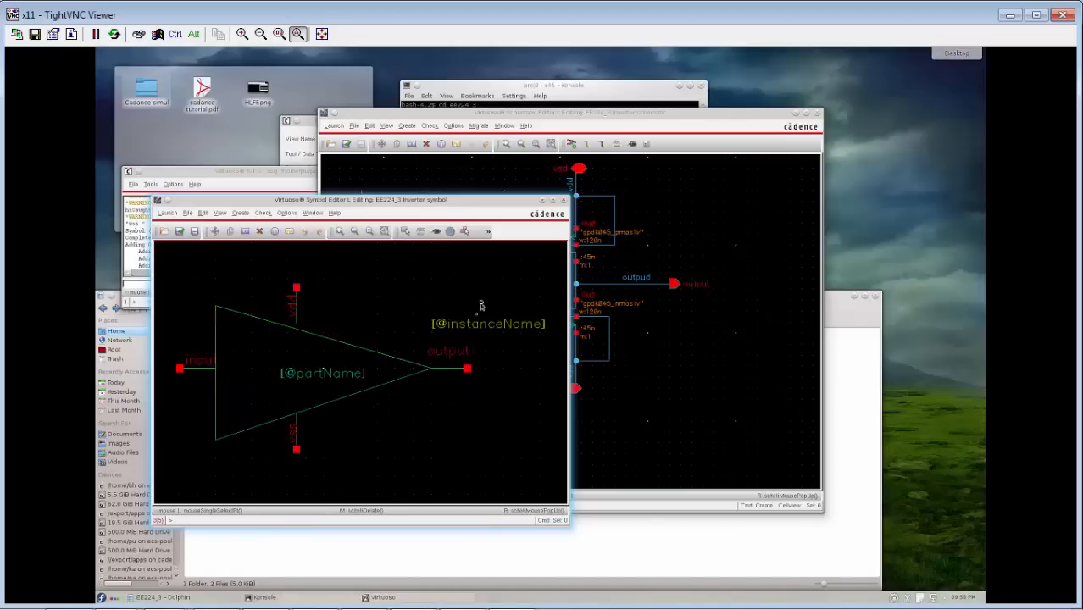
{"action": "left_click", "coordinate": [476, 327]}
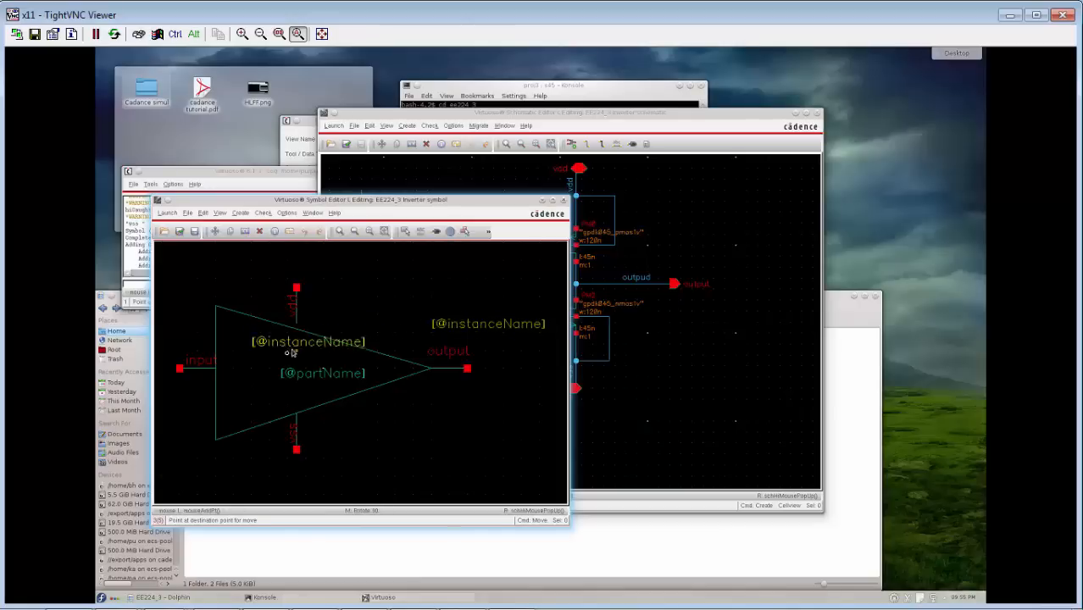
{"action": "left_click", "coordinate": [252, 366]}
{"action": "left_click", "coordinate": [271, 351]}
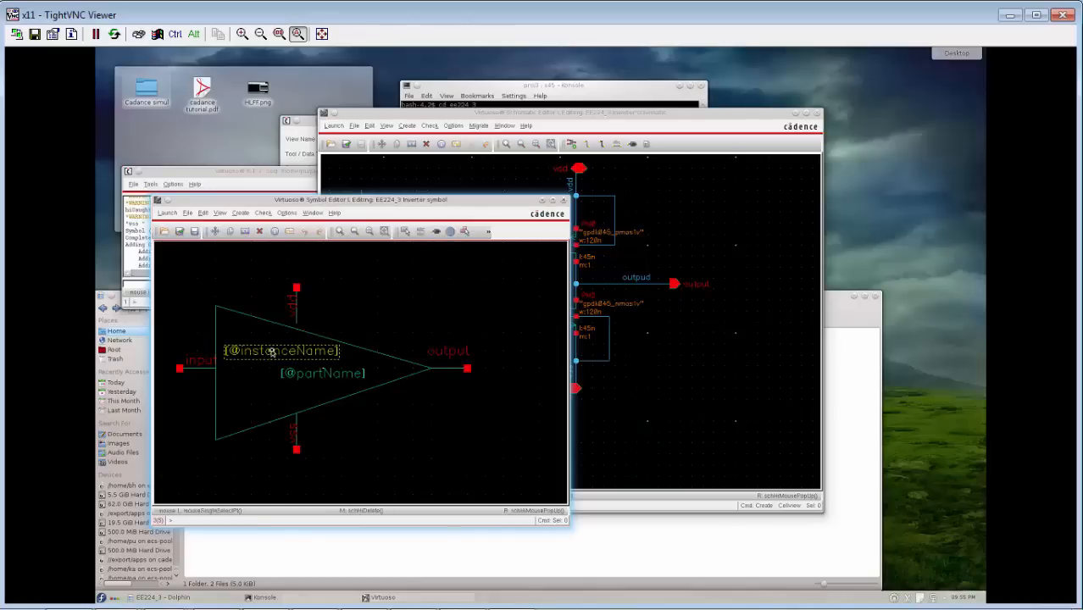
{"action": "left_click", "coordinate": [272, 352]}
{"action": "left_click", "coordinate": [271, 352]}
{"action": "left_click", "coordinate": [271, 352]}
{"action": "left_click", "coordinate": [271, 351]}
{"action": "left_click", "coordinate": [271, 352]}
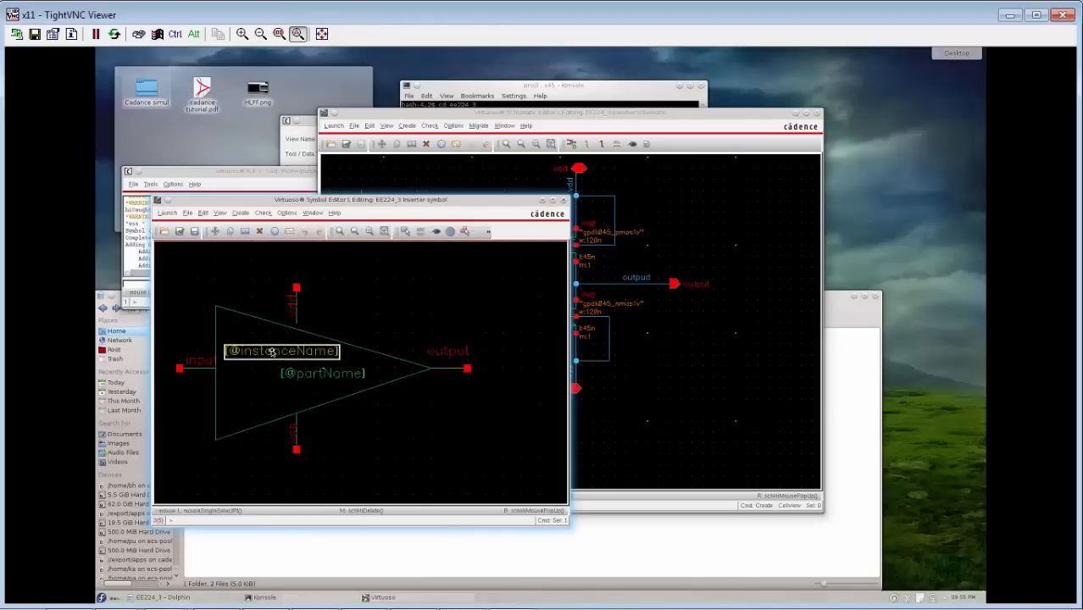
{"action": "left_click", "coordinate": [271, 351]}
{"action": "right_click", "coordinate": [271, 352]}
{"action": "left_click", "coordinate": [429, 441]}
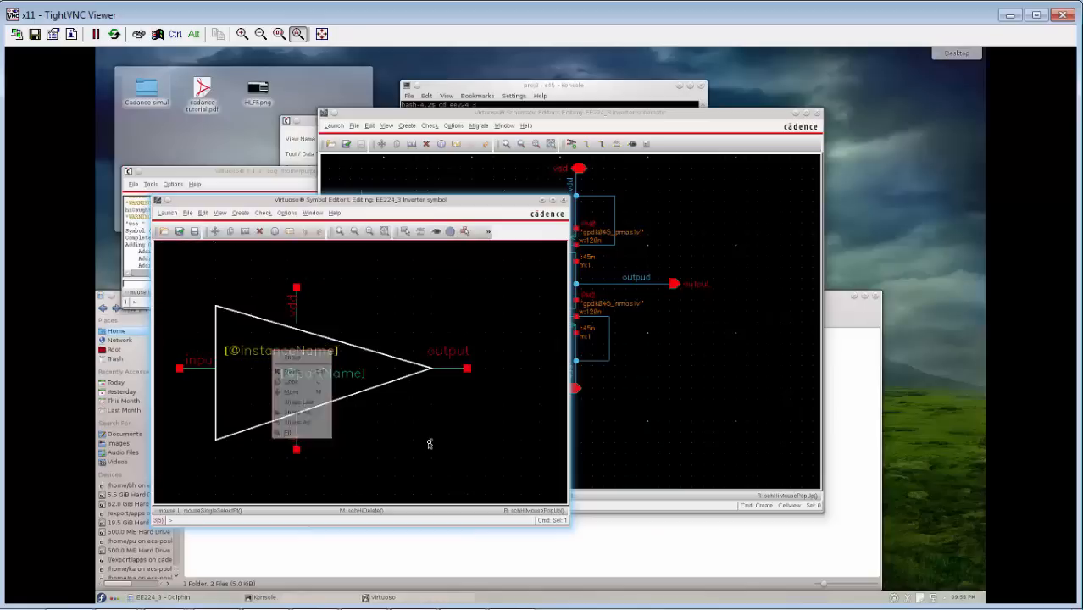
{"action": "left_click", "coordinate": [334, 374]}
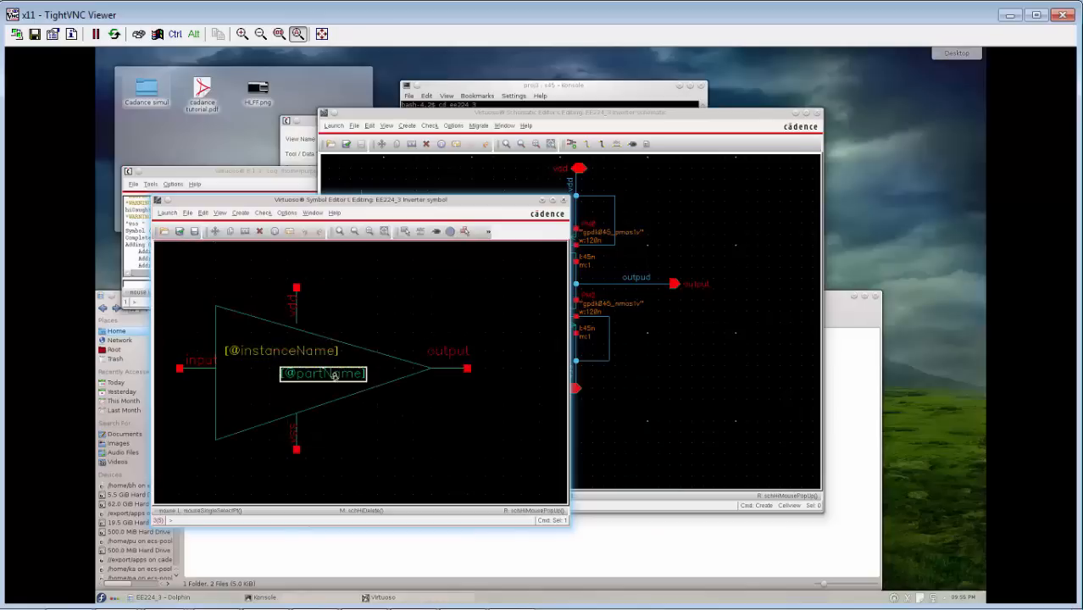
{"action": "left_click", "coordinate": [334, 375]}
{"action": "left_click", "coordinate": [380, 435]}
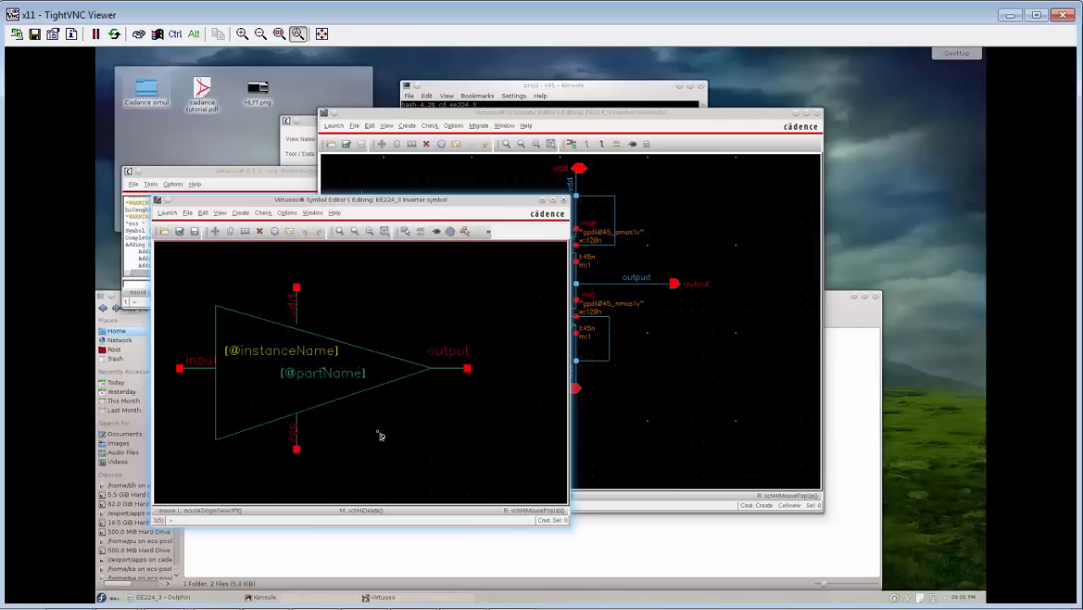
Check and save the inverter symbol, uncover the log window behind it, and close the symbol editor.
{"action": "left_click", "coordinate": [180, 231]}
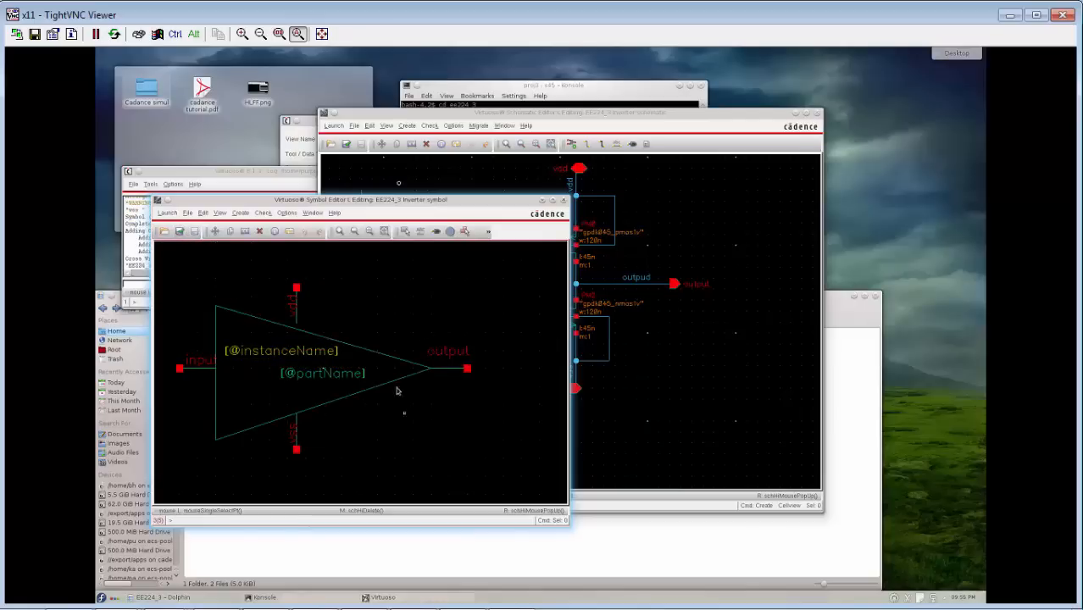
{"action": "left_click_drag", "start_coordinate": [452, 204], "coordinate": [608, 190]}
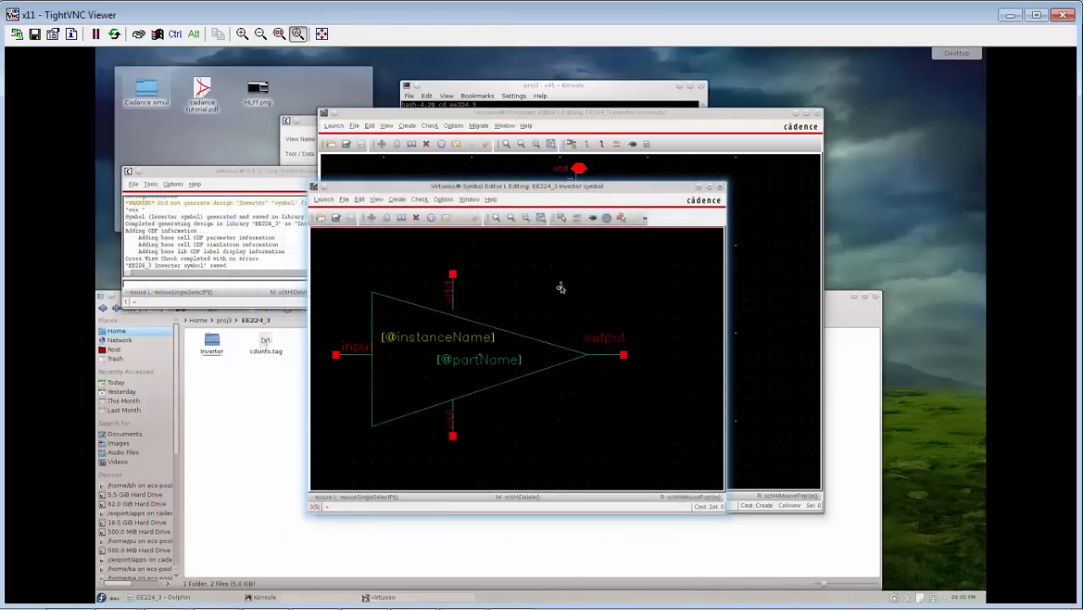
{"action": "left_click", "coordinate": [720, 187]}
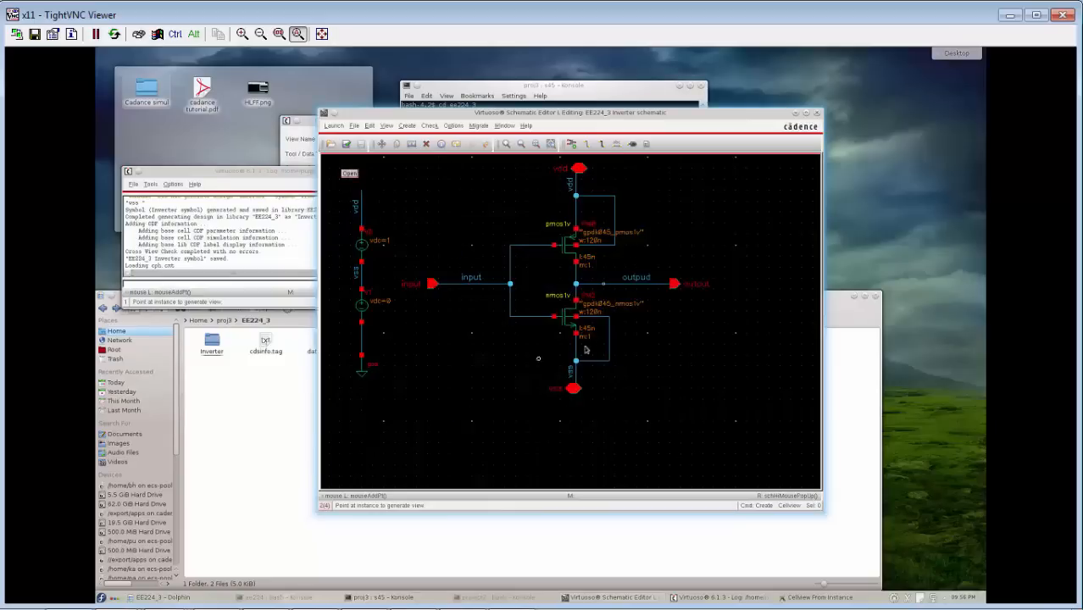
Launch the ADE L simulation environment for the Inverter schematic and return to the schematic window.
{"action": "left_click", "coordinate": [342, 127]}
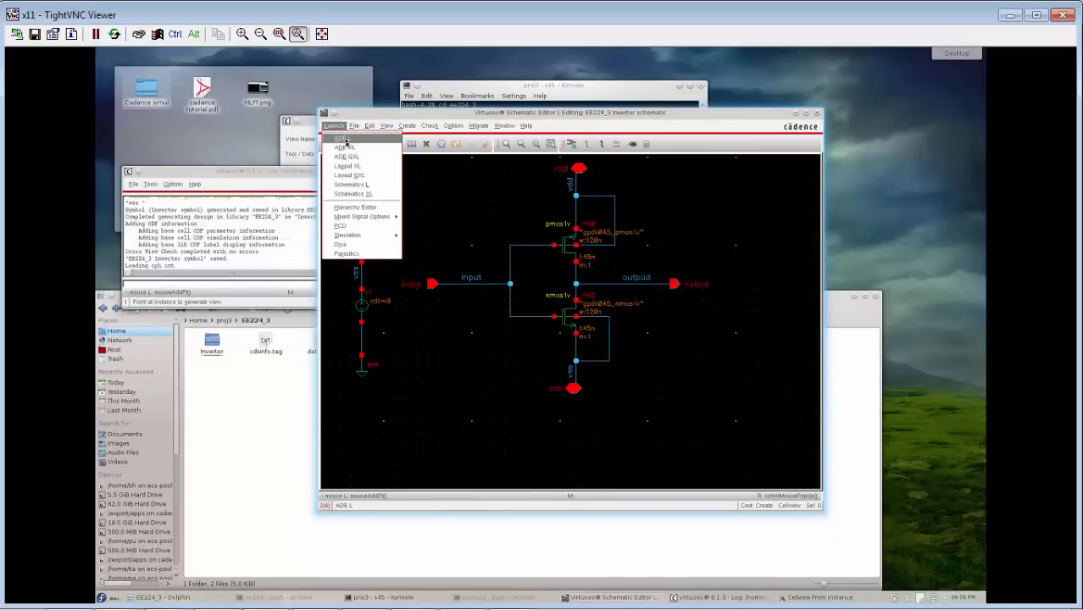
{"action": "left_click", "coordinate": [344, 140]}
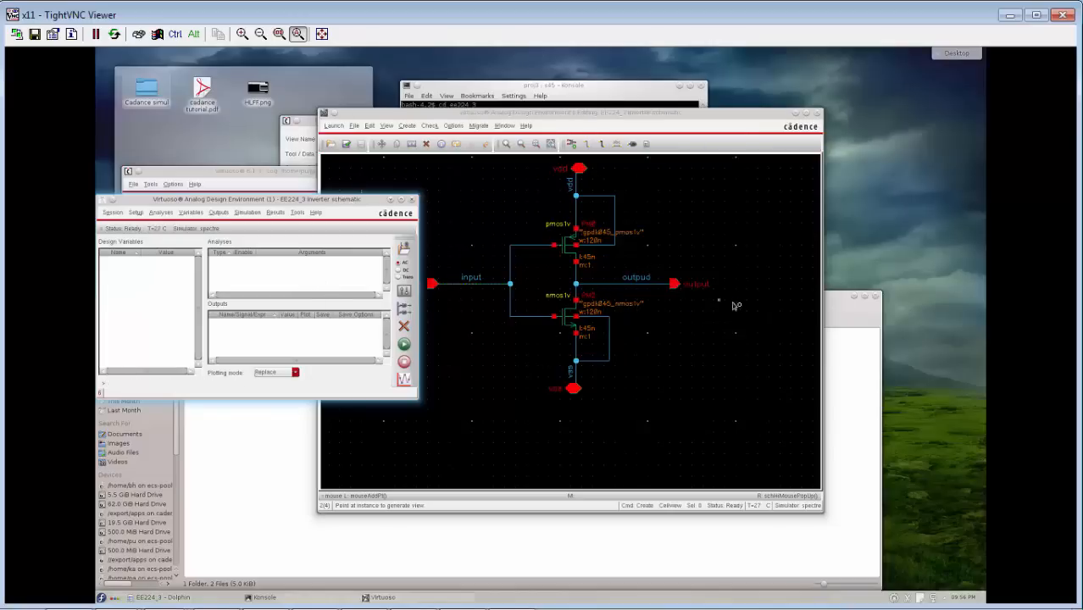
{"action": "left_click", "coordinate": [682, 288]}
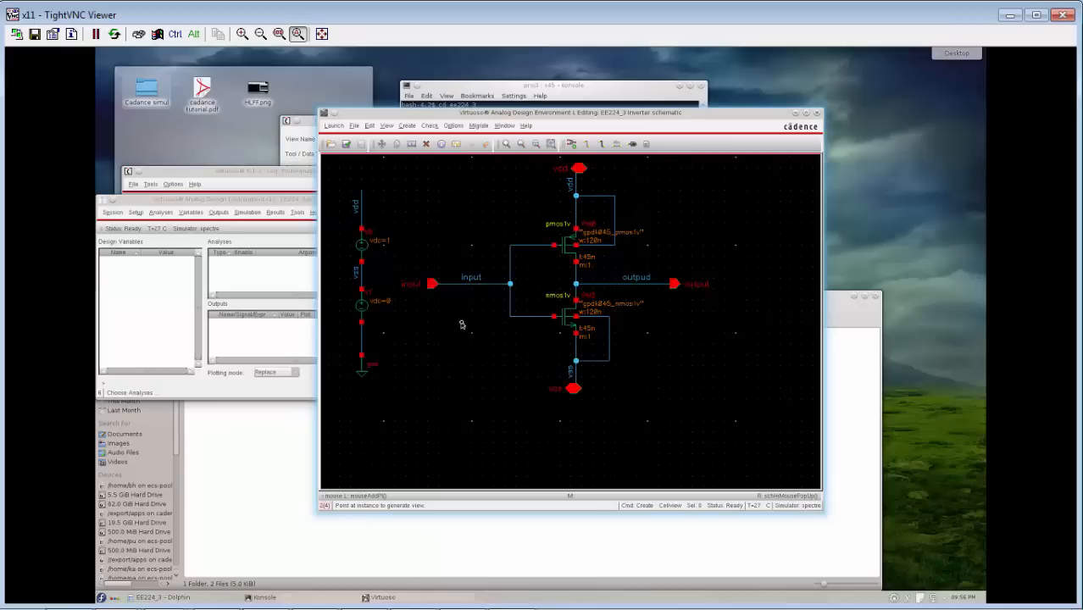
{"action": "left_click", "coordinate": [333, 126]}
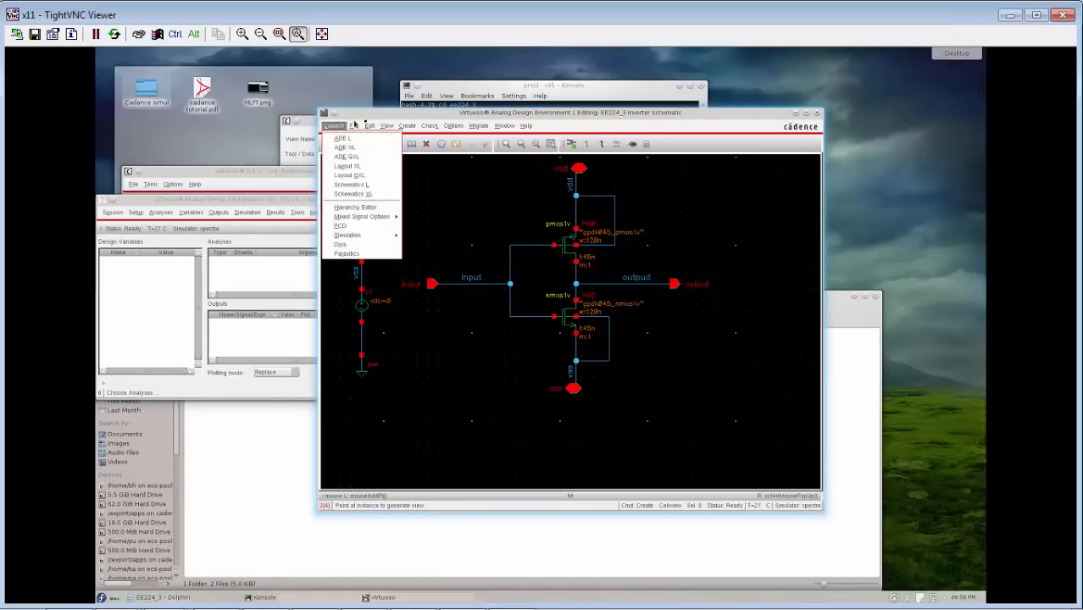
{"action": "left_click", "coordinate": [482, 211]}
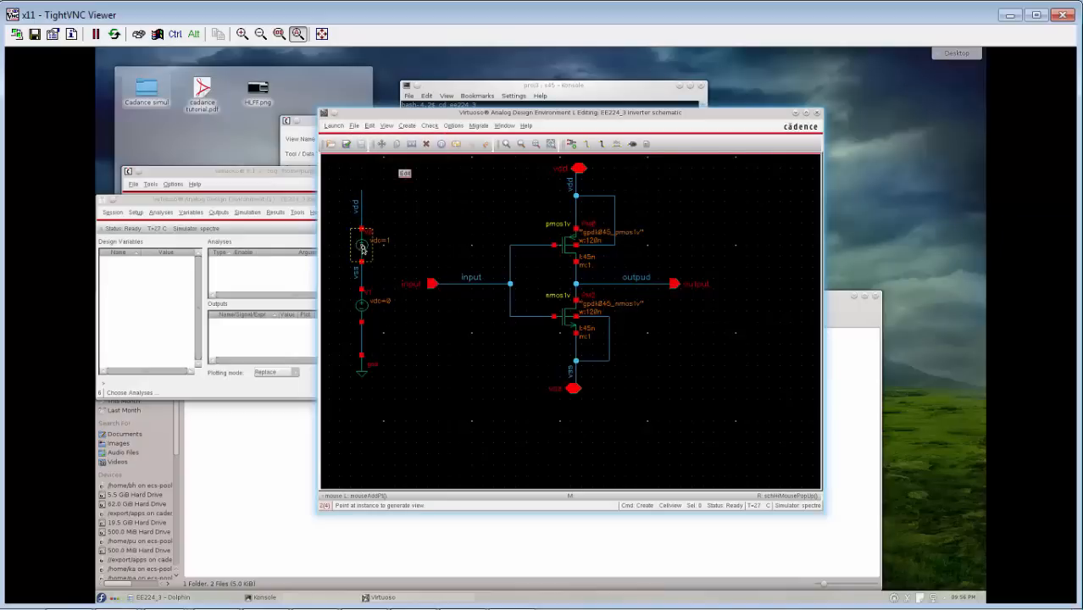
{"action": "left_click", "coordinate": [281, 280]}
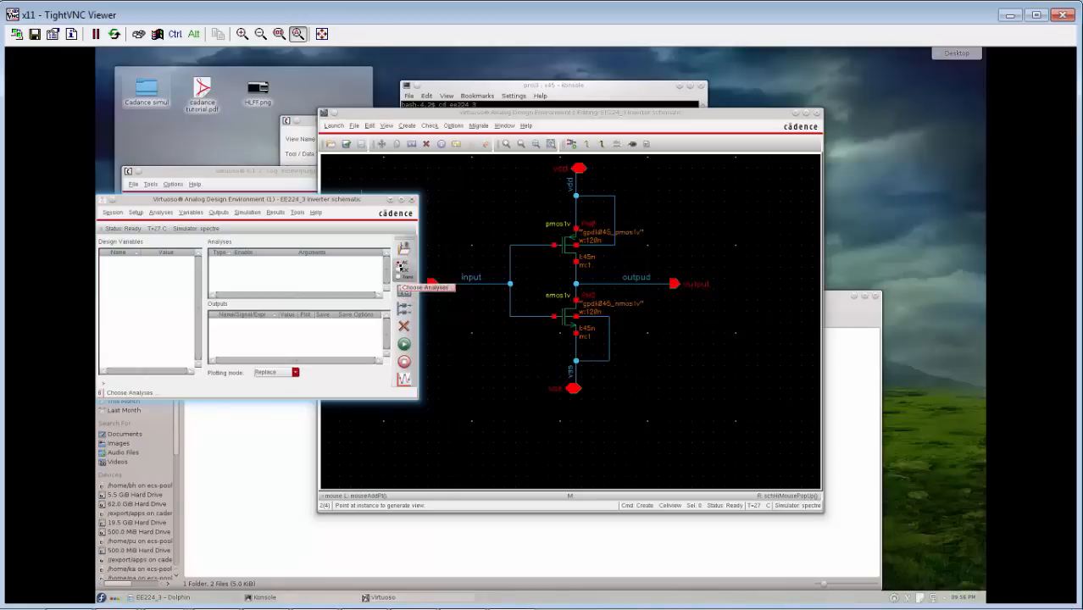
Create a new schematic cell view named inv_tb in library EE224_3, opened with Schematics XL.
{"action": "left_click", "coordinate": [432, 259]}
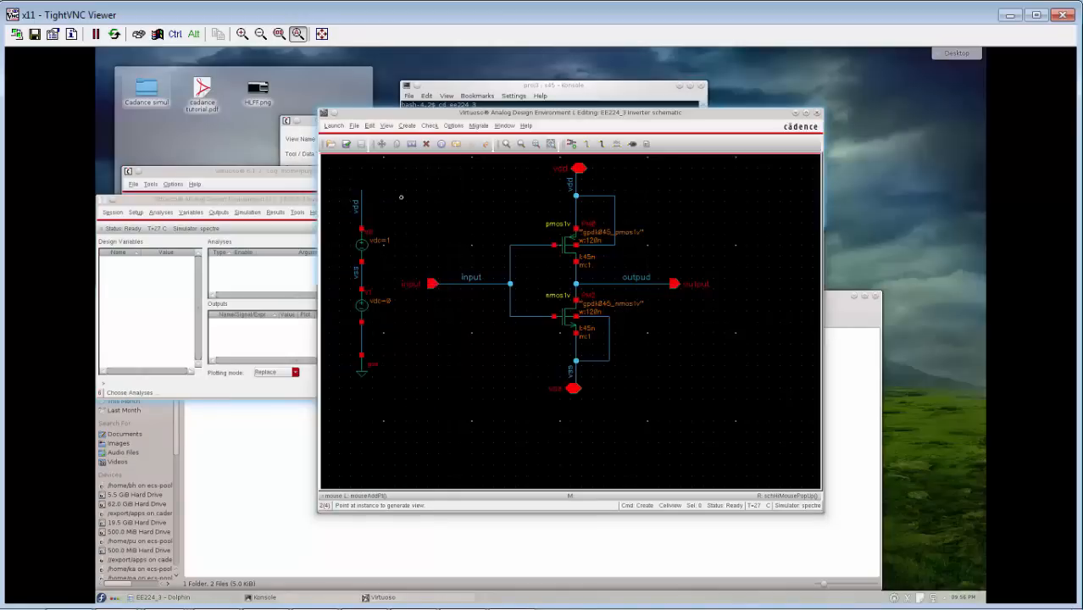
{"action": "left_click", "coordinate": [354, 125]}
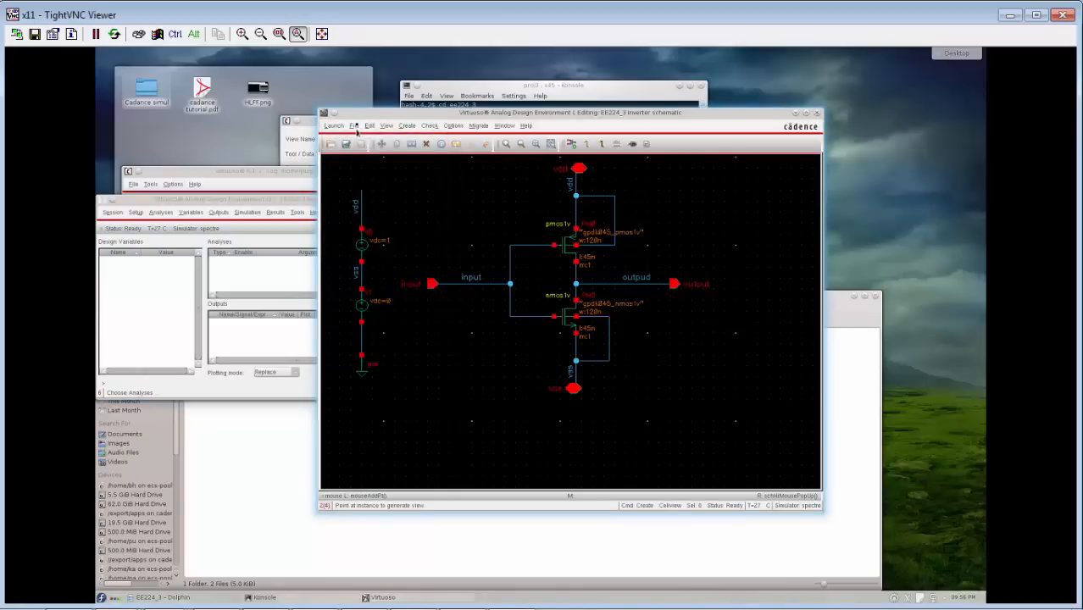
{"action": "left_click", "coordinate": [355, 126]}
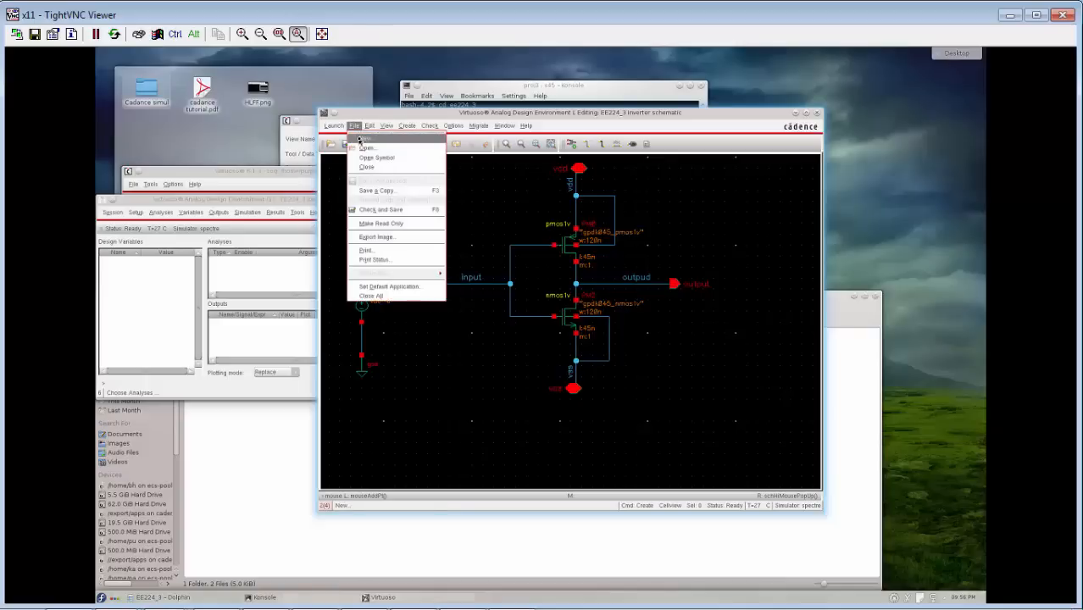
{"action": "left_click", "coordinate": [362, 138]}
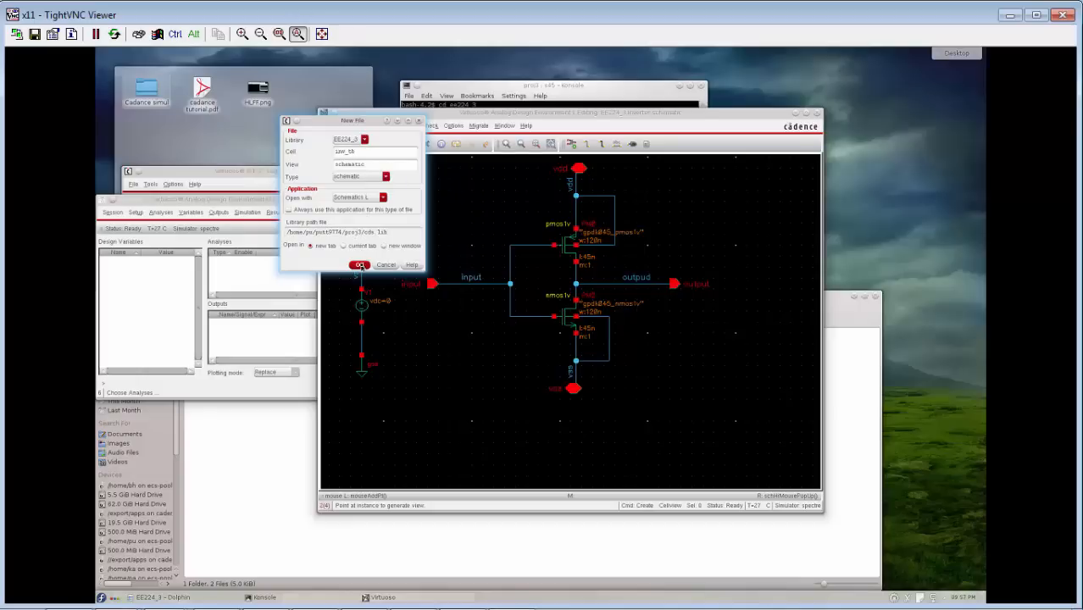
{"action": "left_click", "coordinate": [368, 199]}
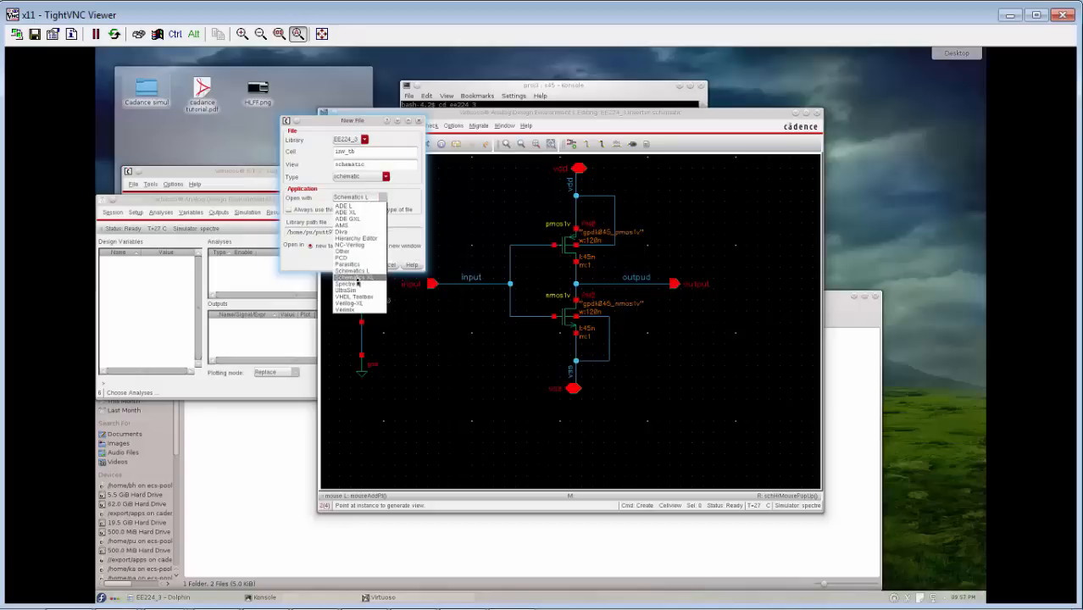
{"action": "left_click", "coordinate": [357, 278]}
{"action": "left_click", "coordinate": [359, 265]}
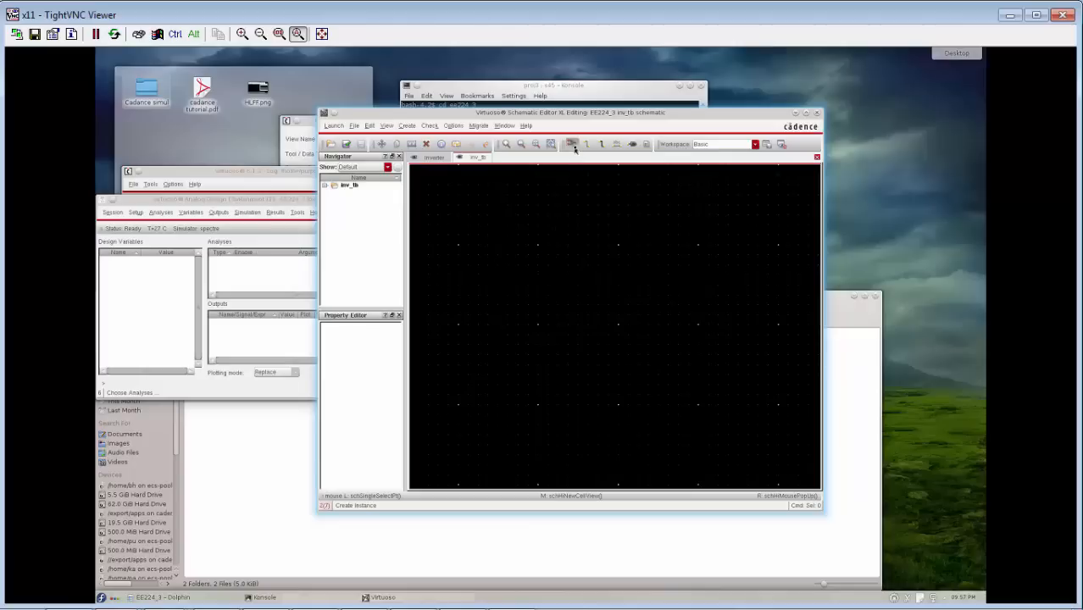
Place one instance of the Inverter symbol from library EE224_3 in the inv_tb schematic.
{"action": "key", "text": "i"}
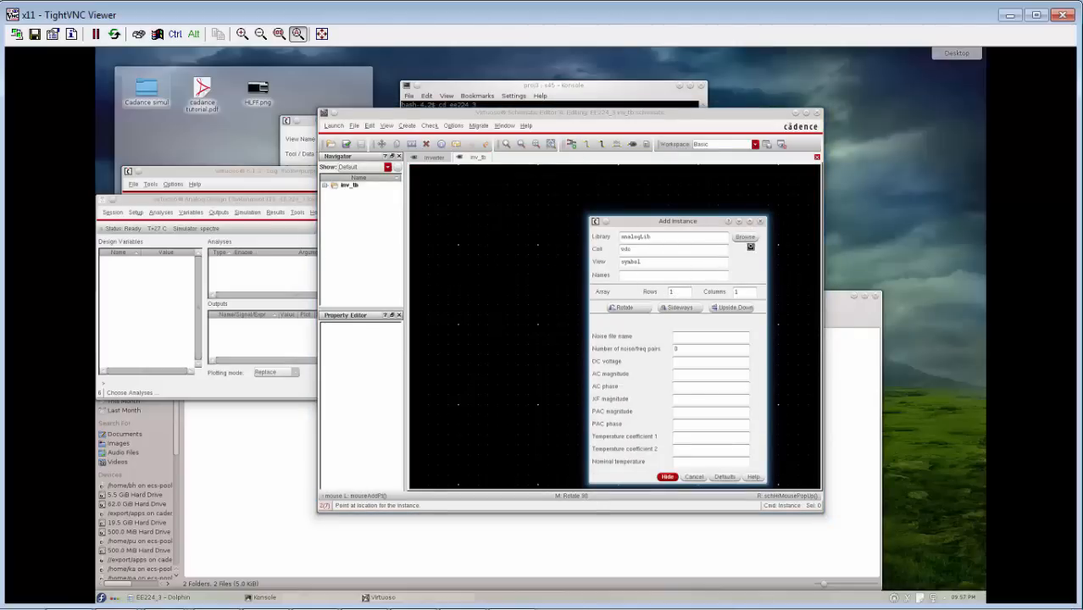
{"action": "left_click", "coordinate": [744, 238]}
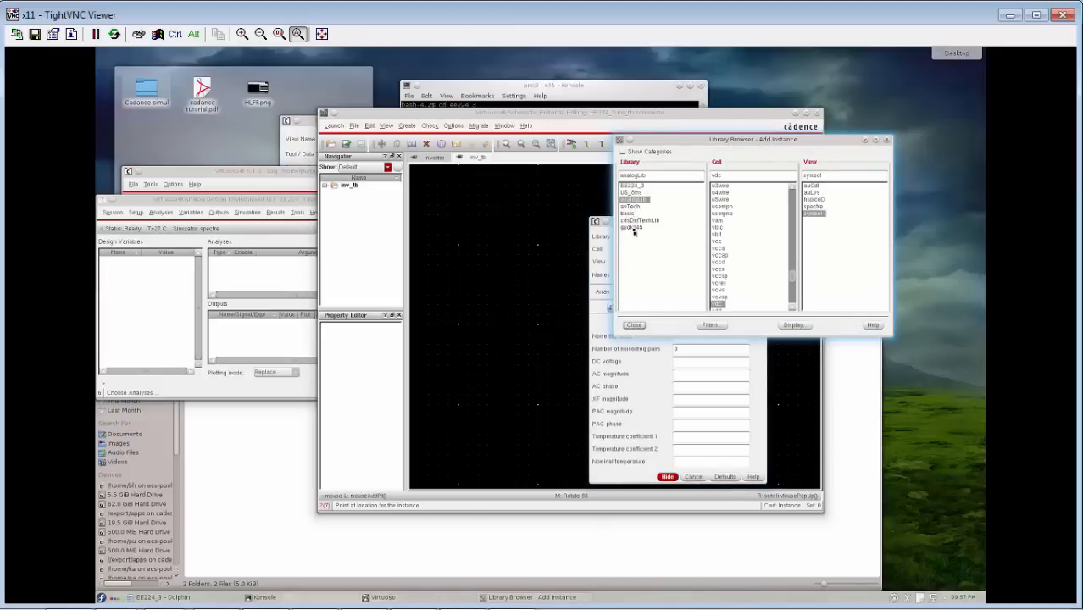
{"action": "left_click", "coordinate": [632, 228]}
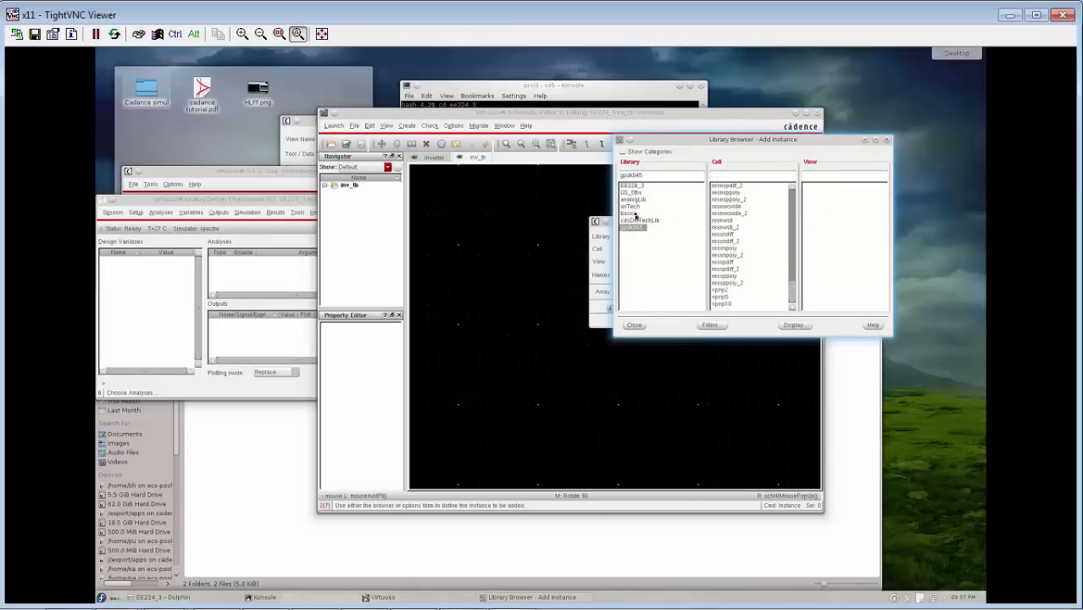
{"action": "left_click", "coordinate": [633, 185]}
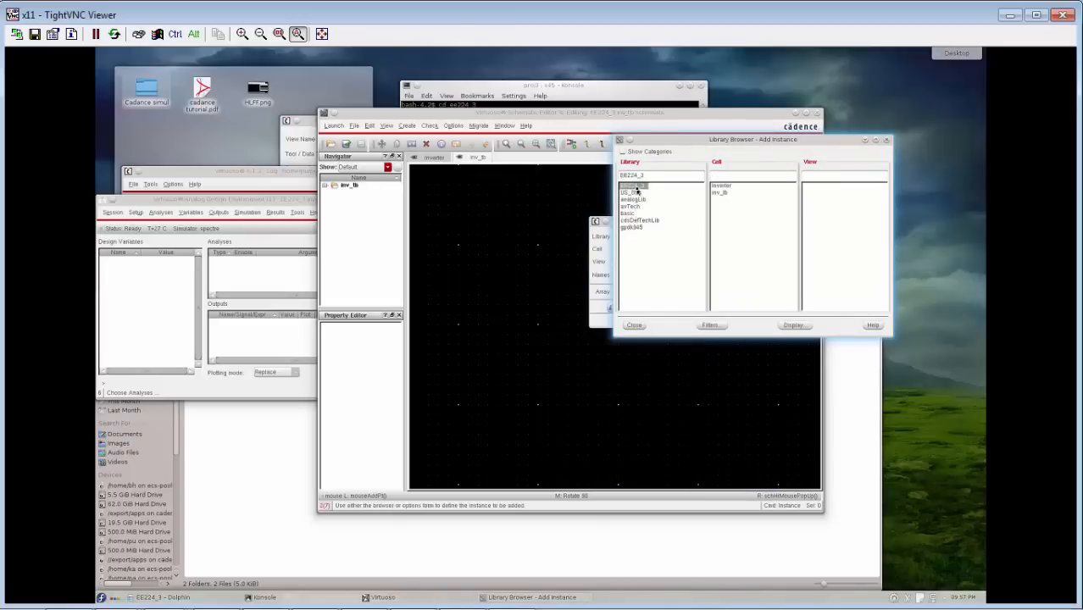
{"action": "left_click", "coordinate": [723, 185]}
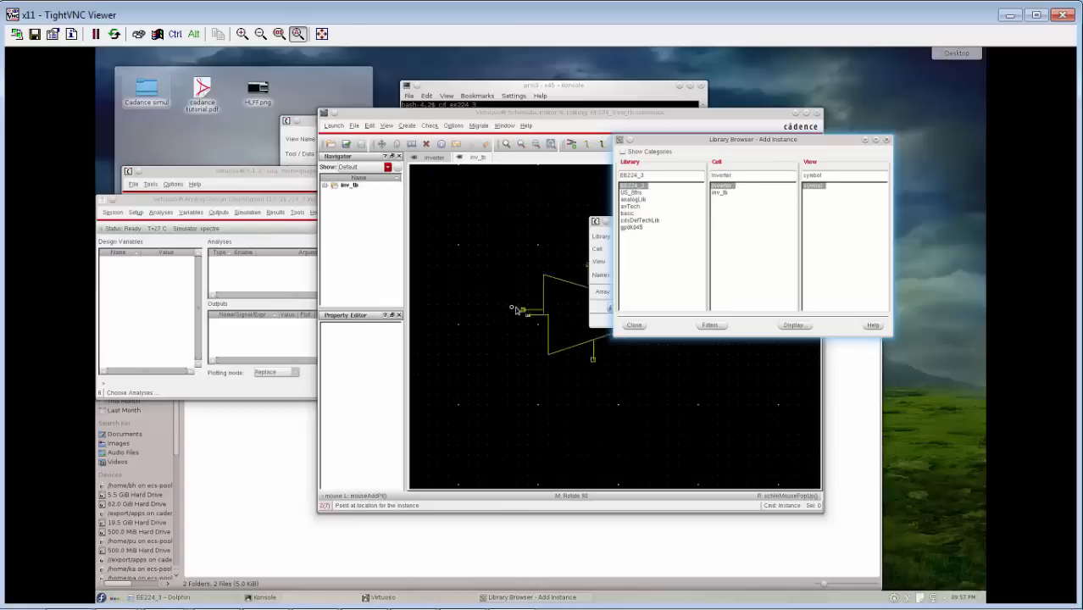
{"action": "left_click", "coordinate": [447, 285]}
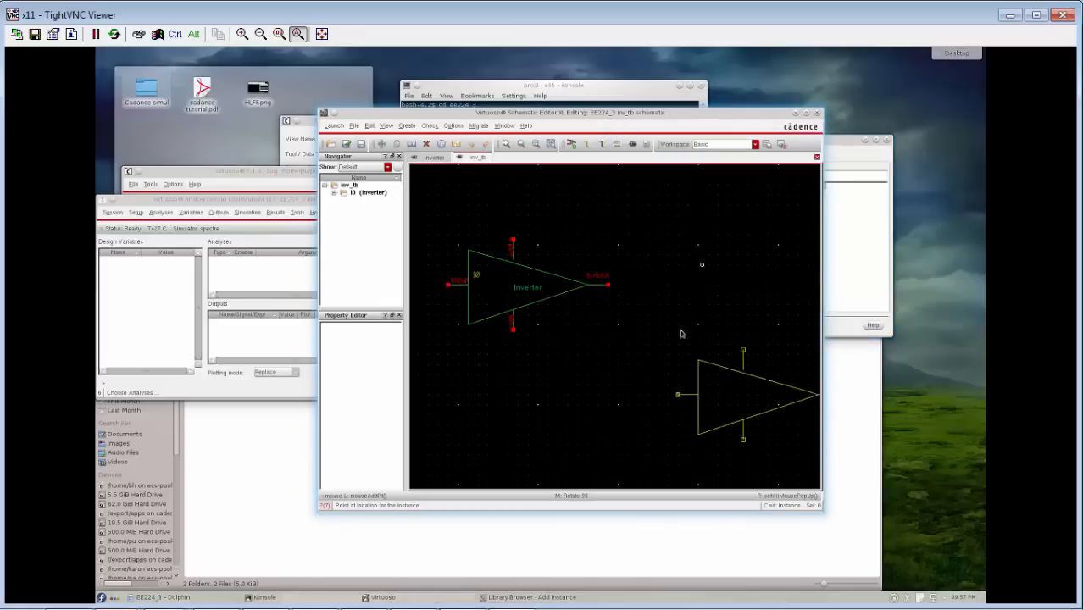
{"action": "left_click", "coordinate": [868, 240]}
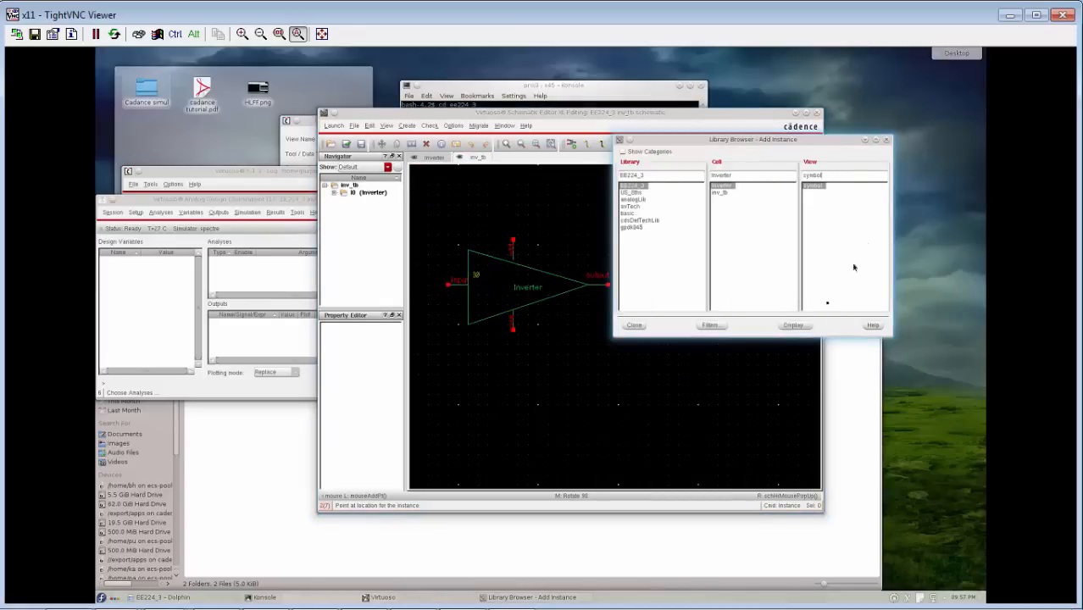
{"action": "left_click", "coordinate": [633, 325]}
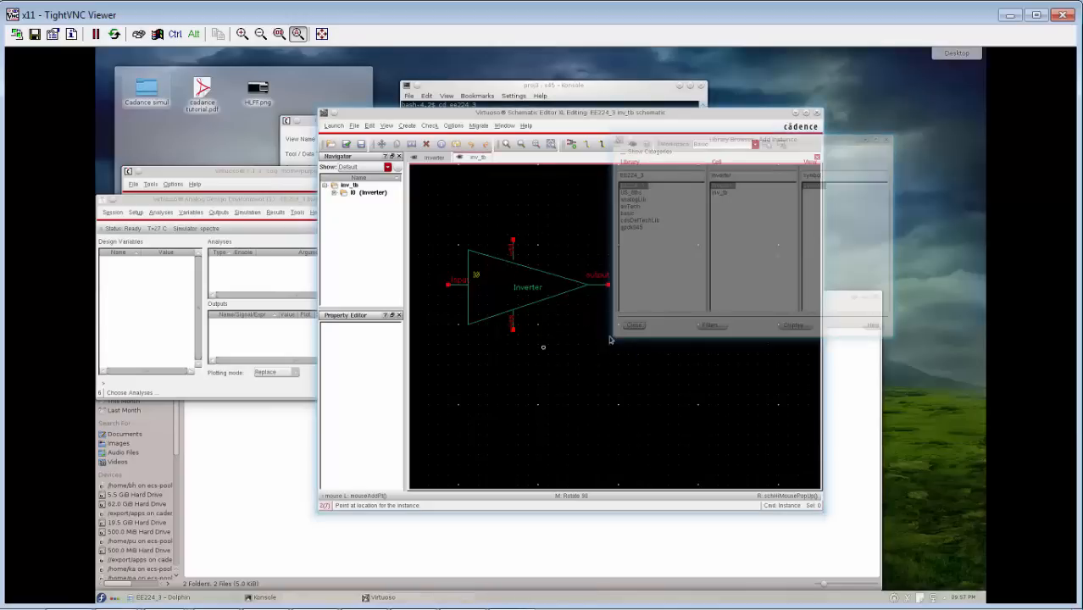
{"action": "key", "text": "Escape"}
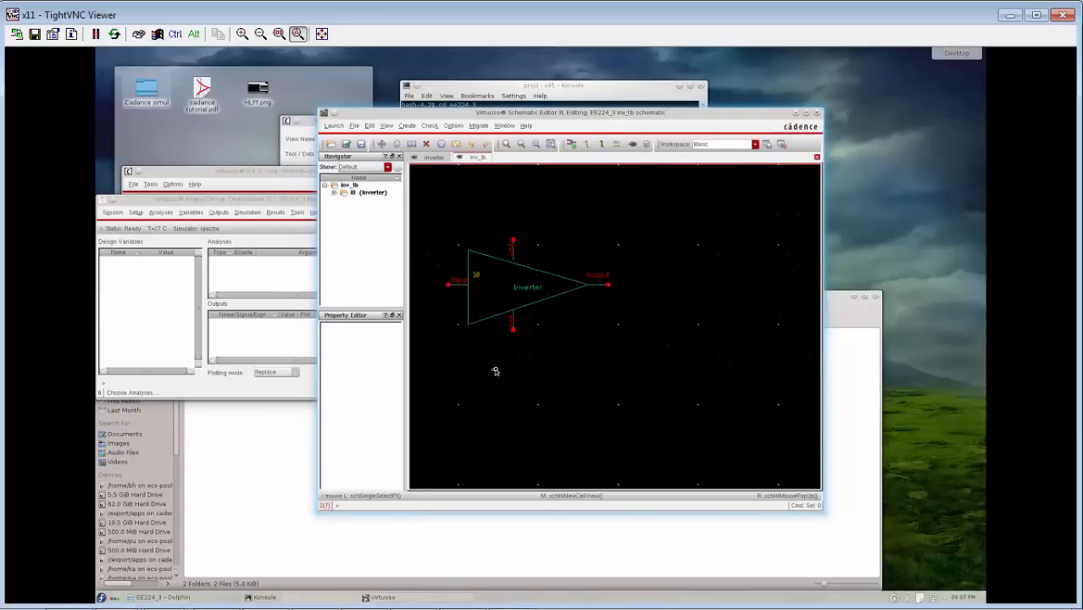
{"action": "key", "text": "Left"}
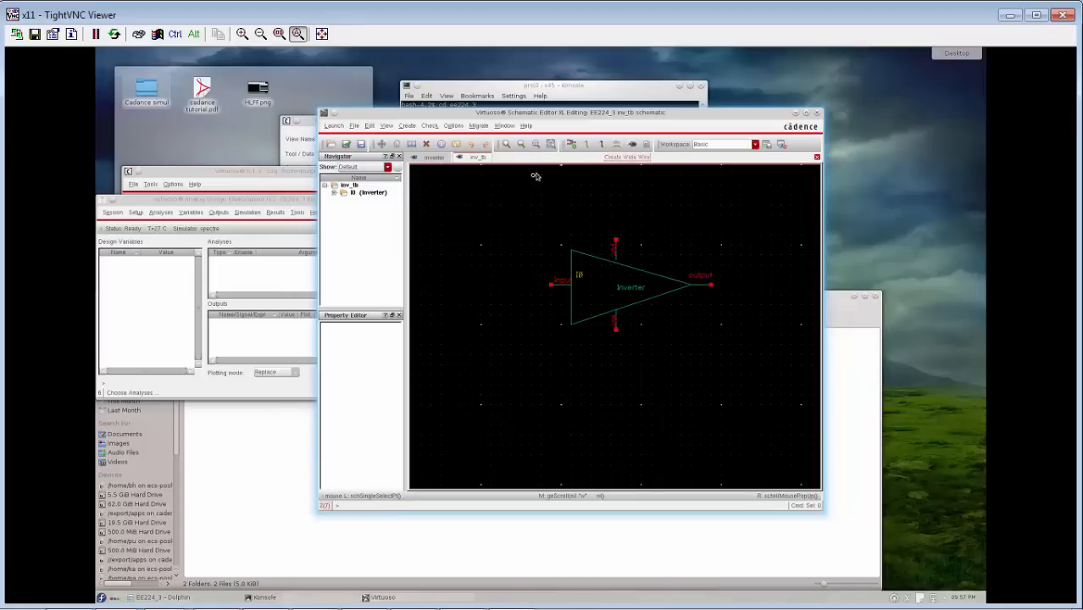
{"action": "left_click", "coordinate": [573, 147]}
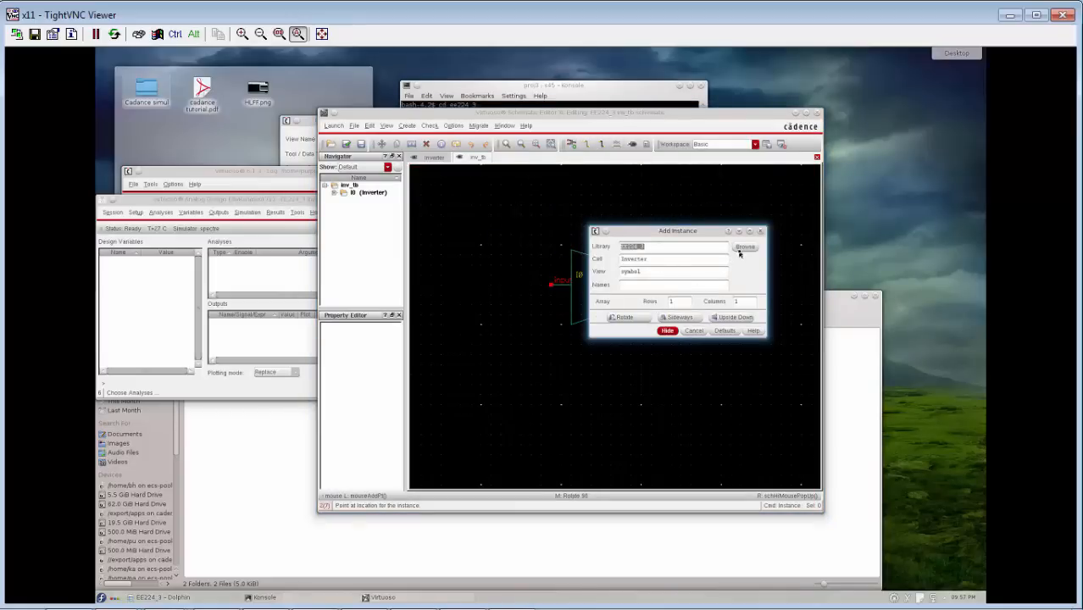
{"action": "left_click", "coordinate": [741, 248]}
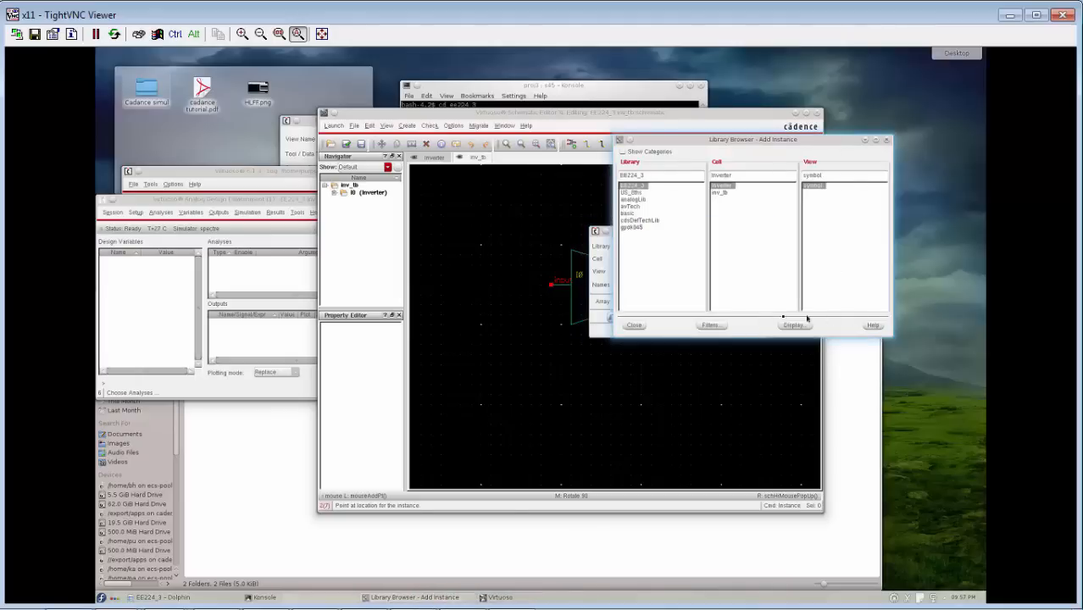
{"action": "left_click", "coordinate": [634, 326]}
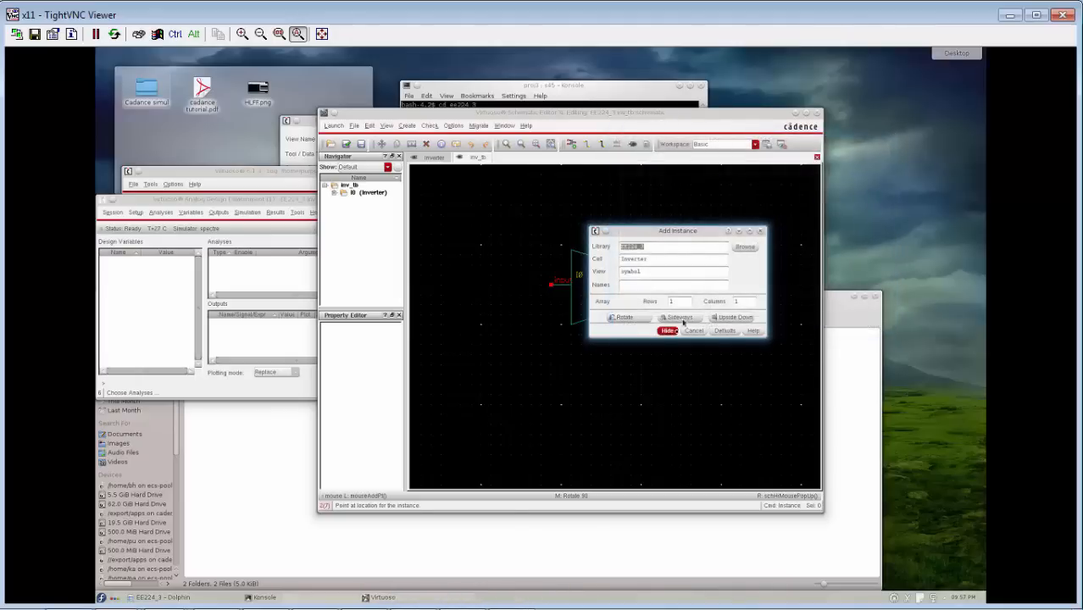
In the ADE session, add the inverter's input and output nets from the schematic as plotted outputs.
{"action": "left_click", "coordinate": [275, 302]}
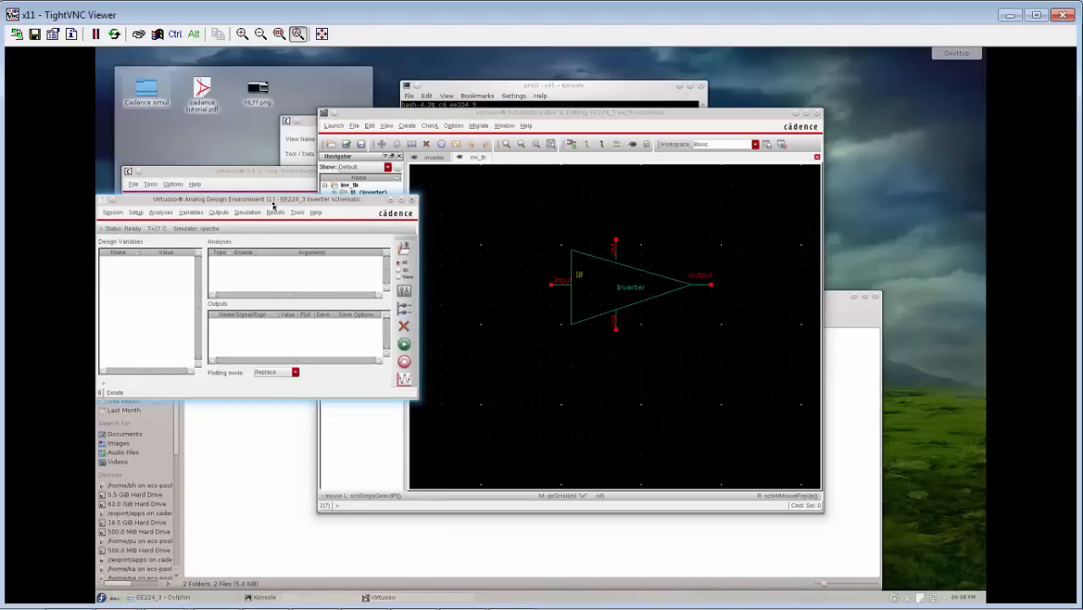
{"action": "left_click_drag", "start_coordinate": [272, 206], "coordinate": [311, 212]}
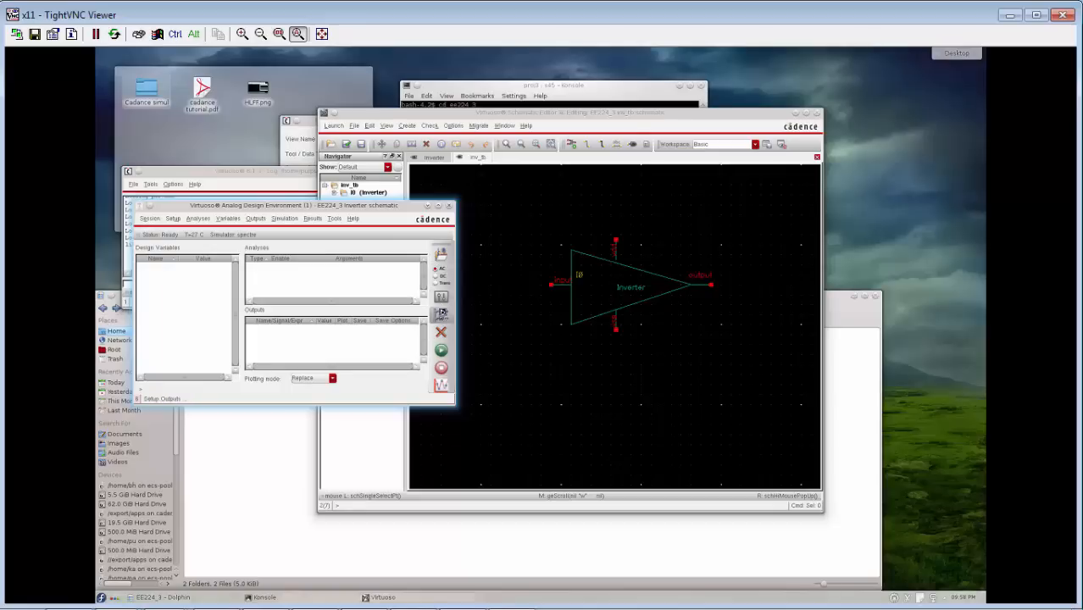
{"action": "left_click", "coordinate": [440, 314]}
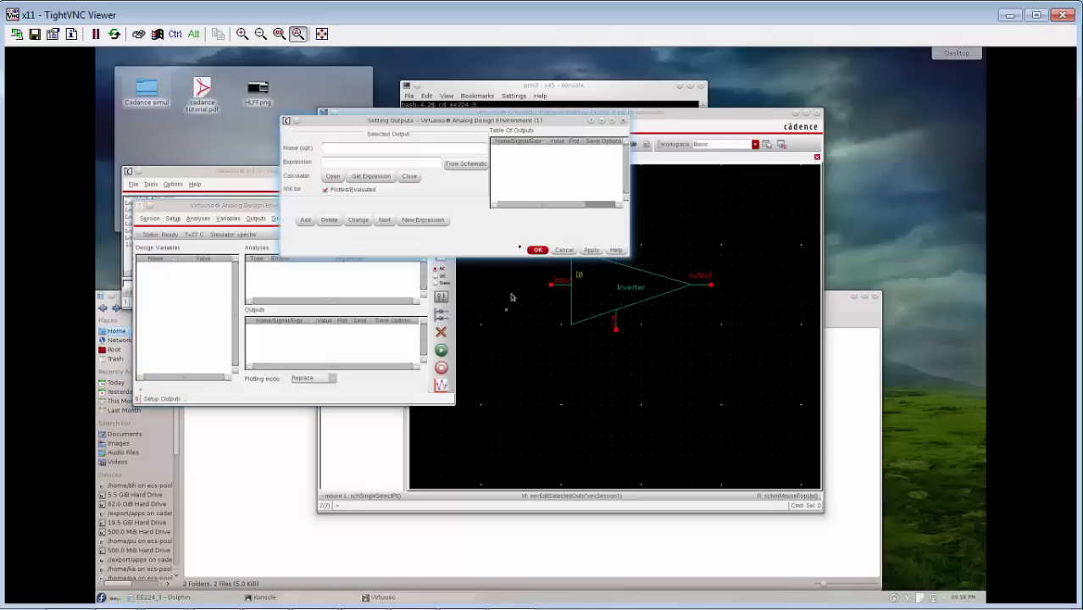
{"action": "left_click", "coordinate": [466, 163]}
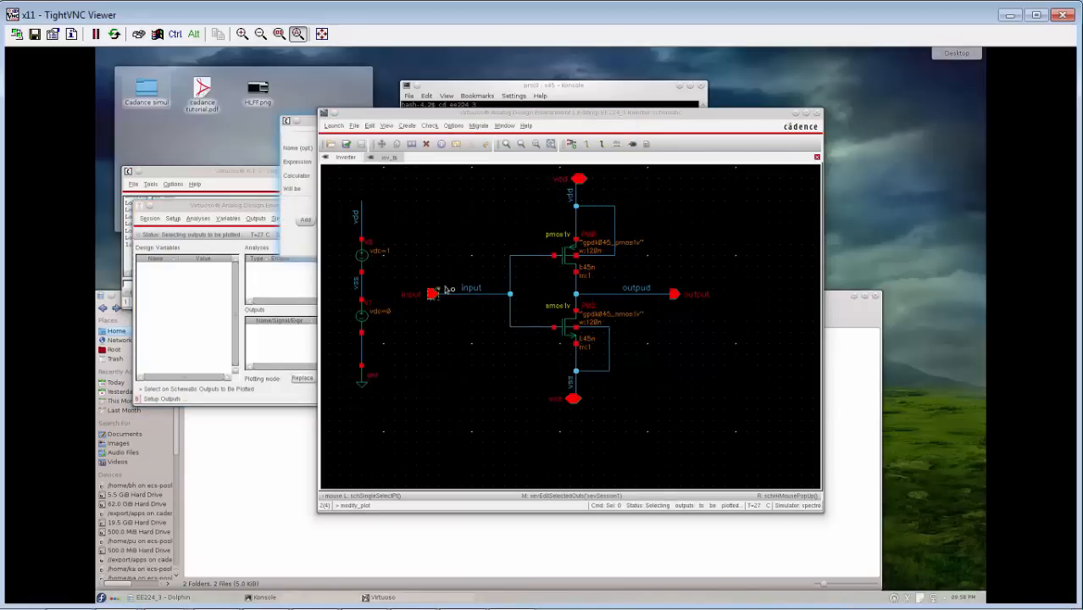
{"action": "left_click", "coordinate": [446, 291]}
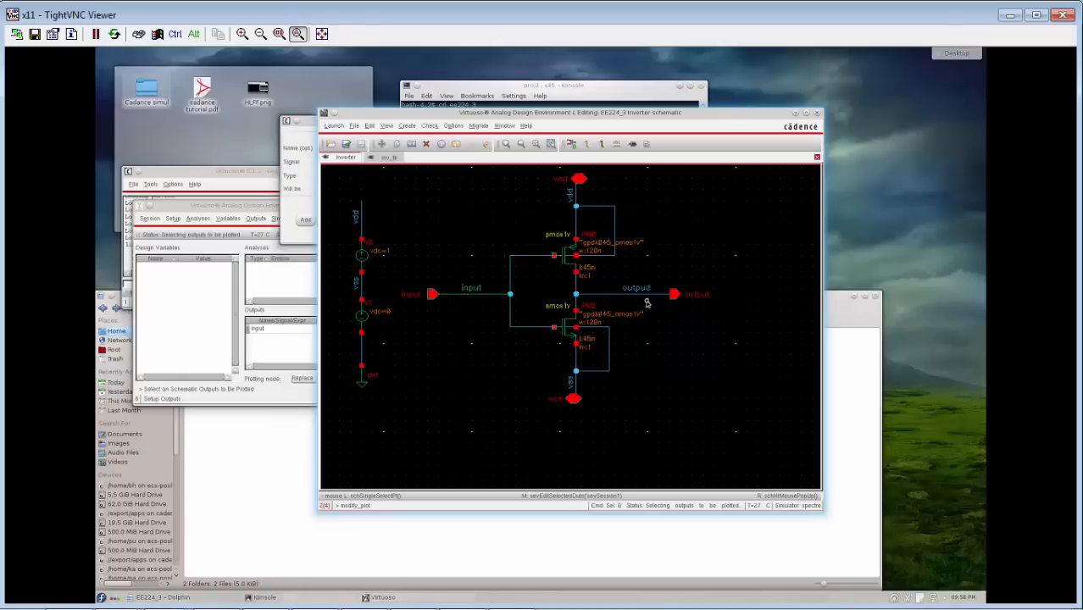
{"action": "left_click", "coordinate": [646, 295]}
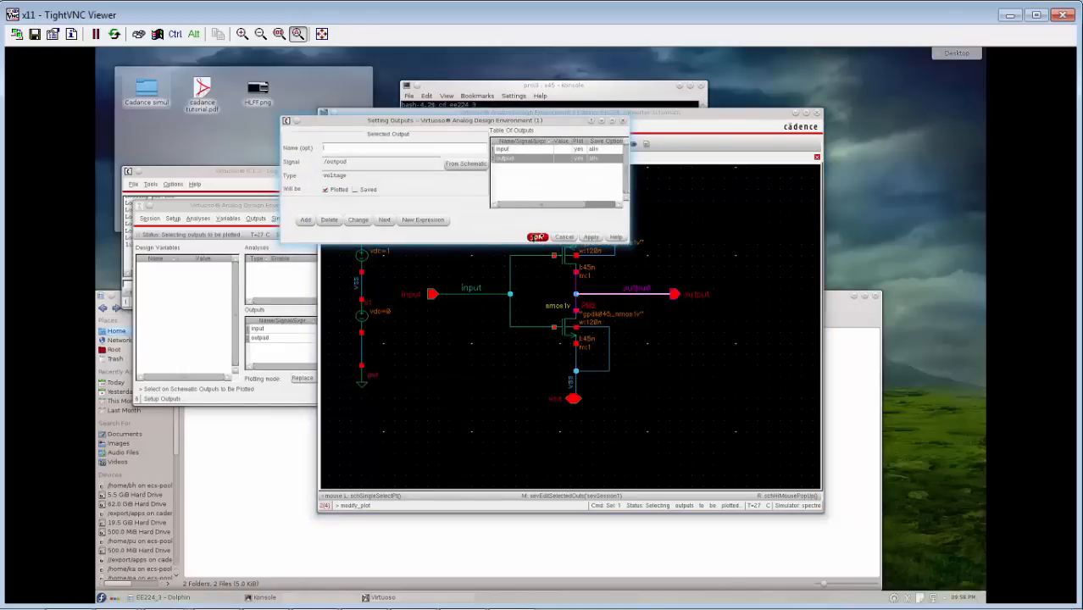
{"action": "left_click", "coordinate": [540, 237]}
Add an enabled transient analysis with a stop time of 50n, leaving the transient options at their defaults.
{"action": "right_click", "coordinate": [330, 278]}
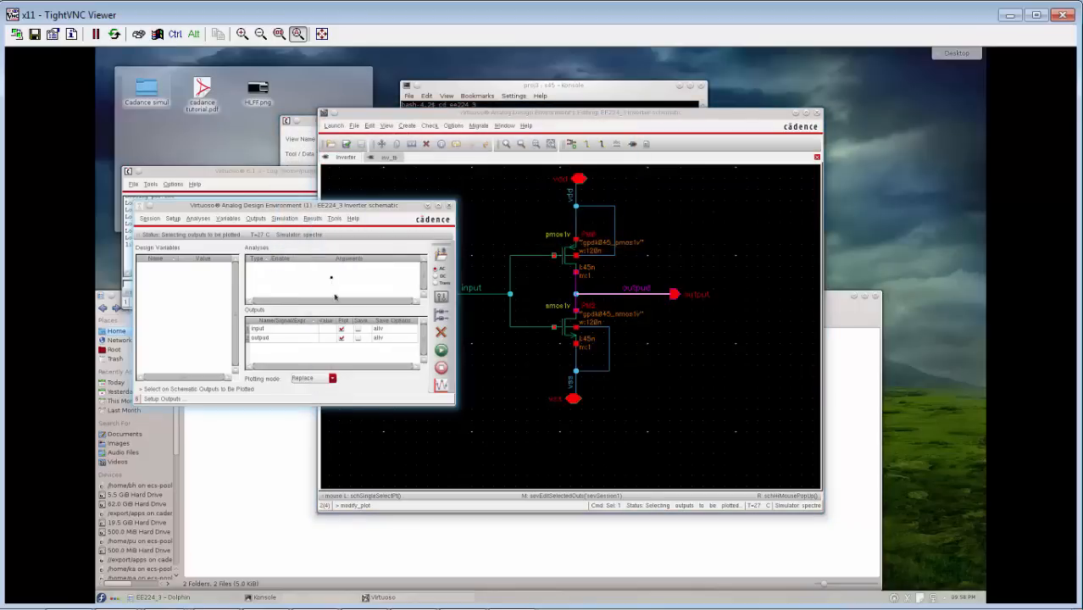
{"action": "left_click", "coordinate": [345, 263]}
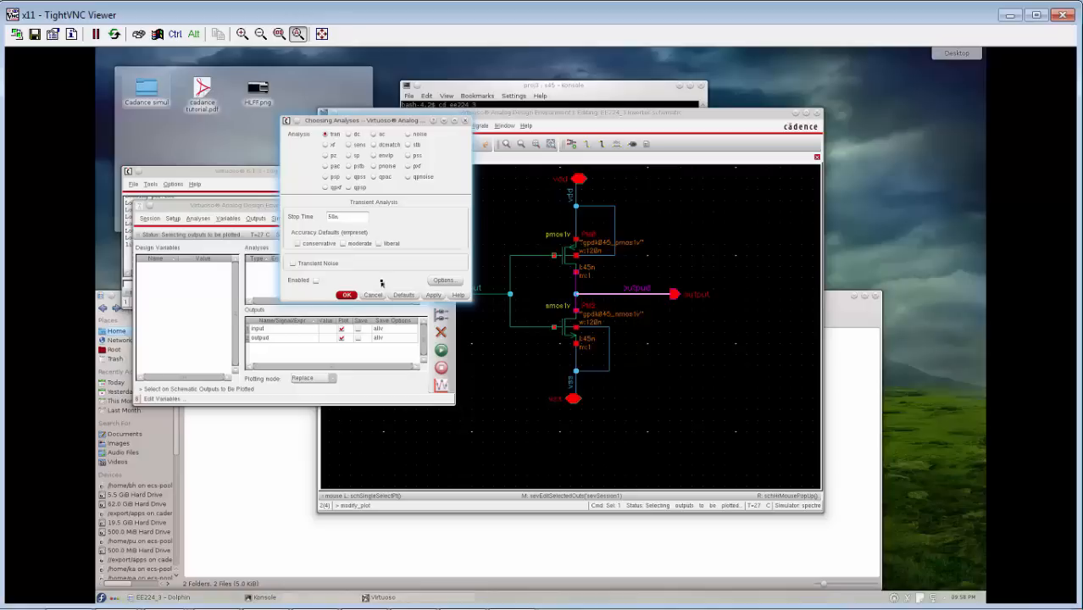
{"action": "left_click", "coordinate": [444, 283]}
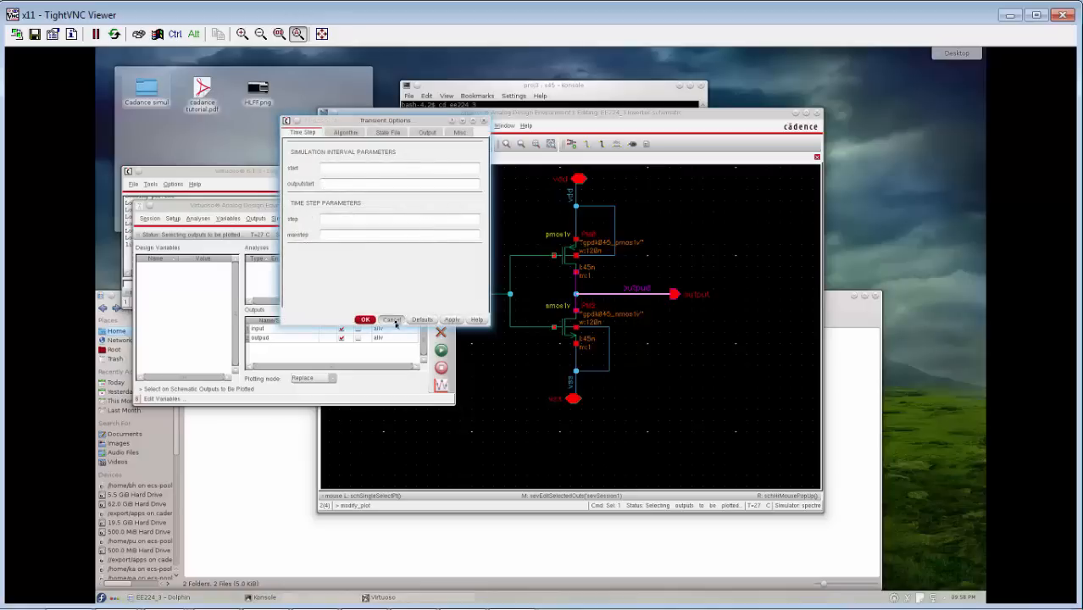
{"action": "left_click", "coordinate": [391, 319]}
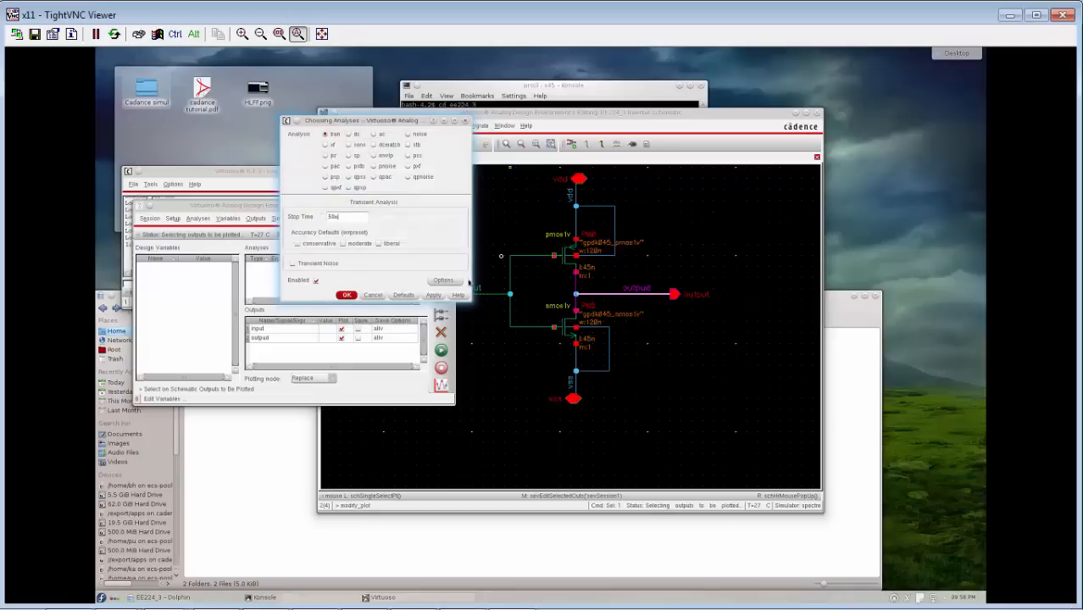
{"action": "left_click", "coordinate": [346, 294]}
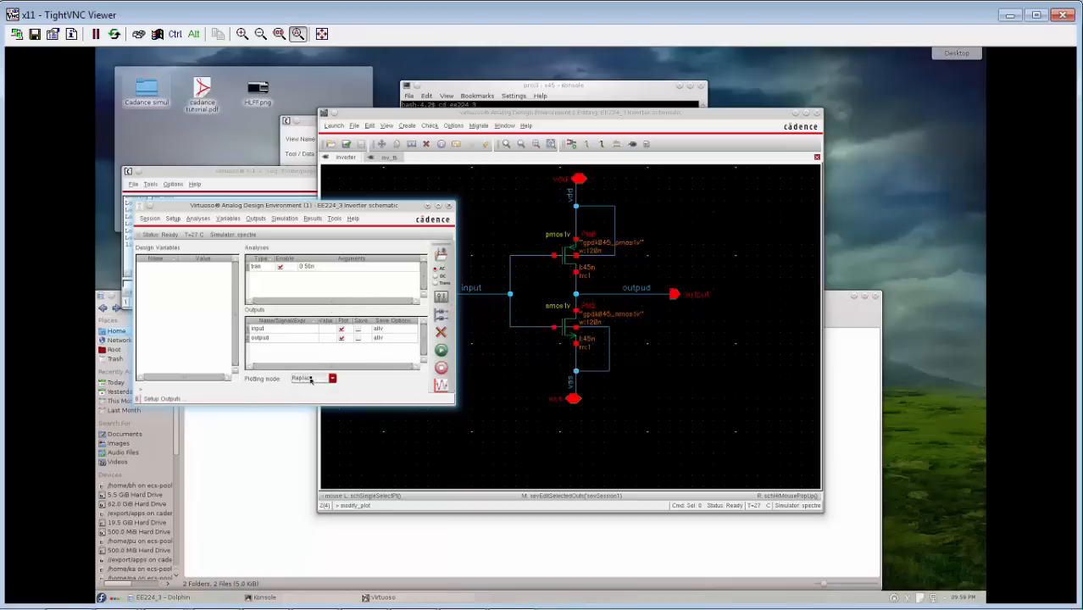
{"action": "left_click", "coordinate": [306, 378]}
{"action": "left_click", "coordinate": [340, 371]}
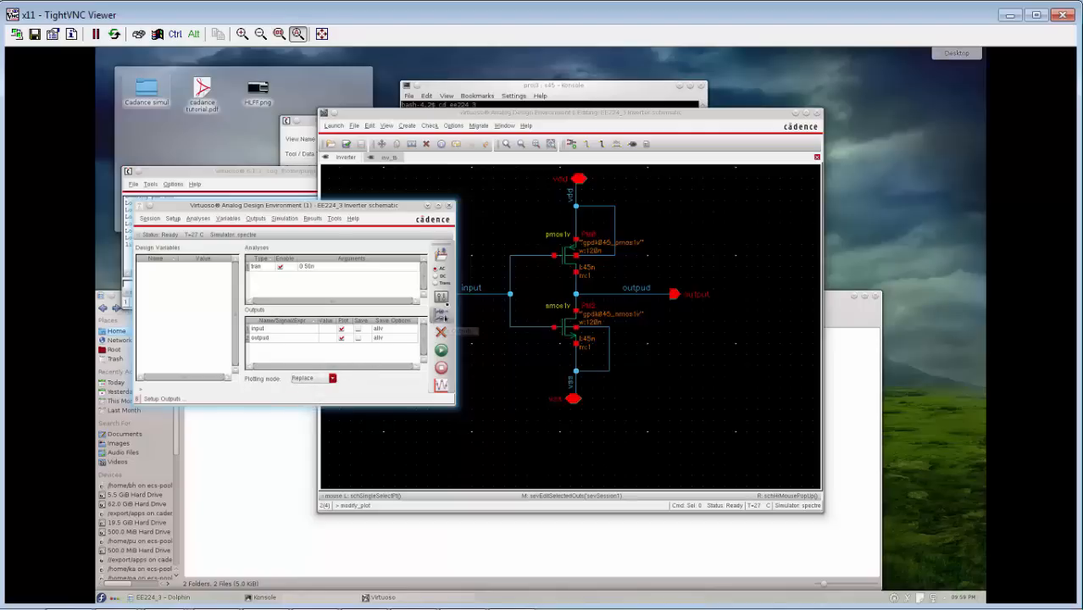
{"action": "left_click", "coordinate": [644, 419]}
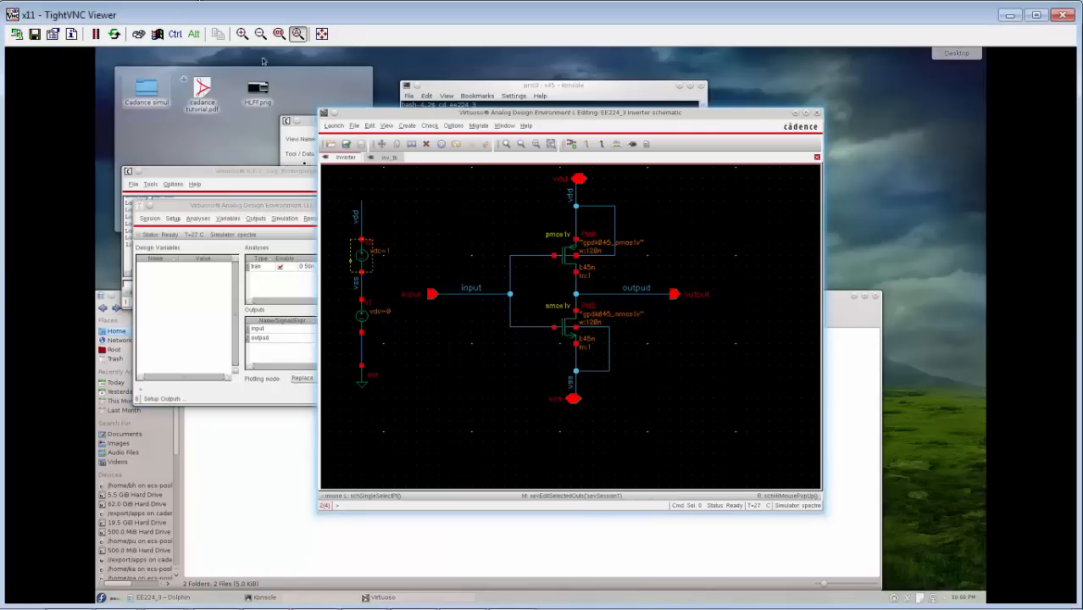
{"action": "left_click", "coordinate": [257, 184]}
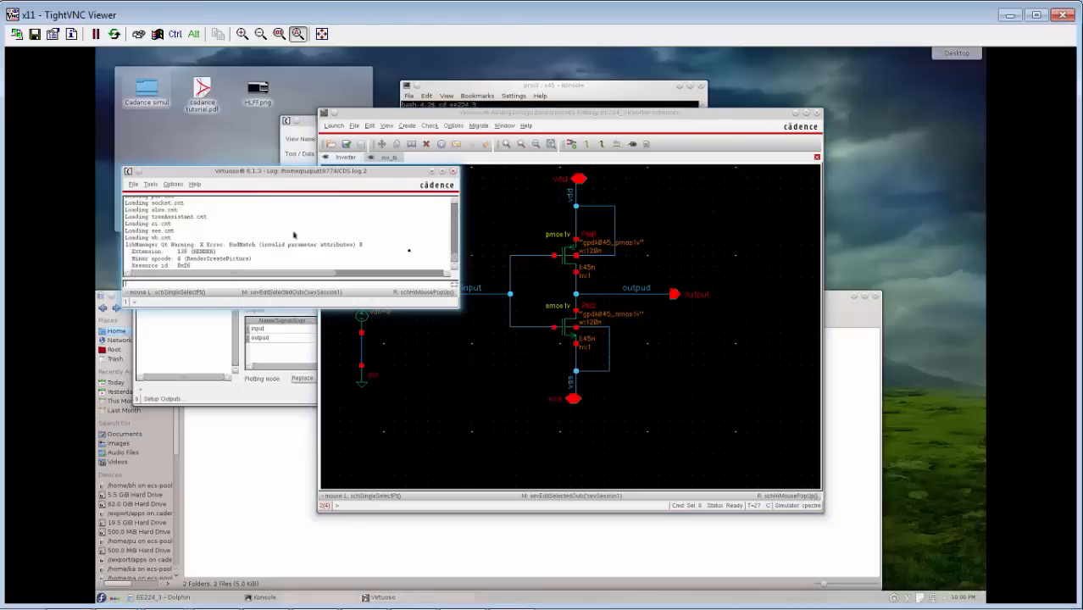
Close all open schematics and the ADE session, saving the changes to the inv_tb schematic of library EE224_3.
{"action": "left_click", "coordinate": [505, 246]}
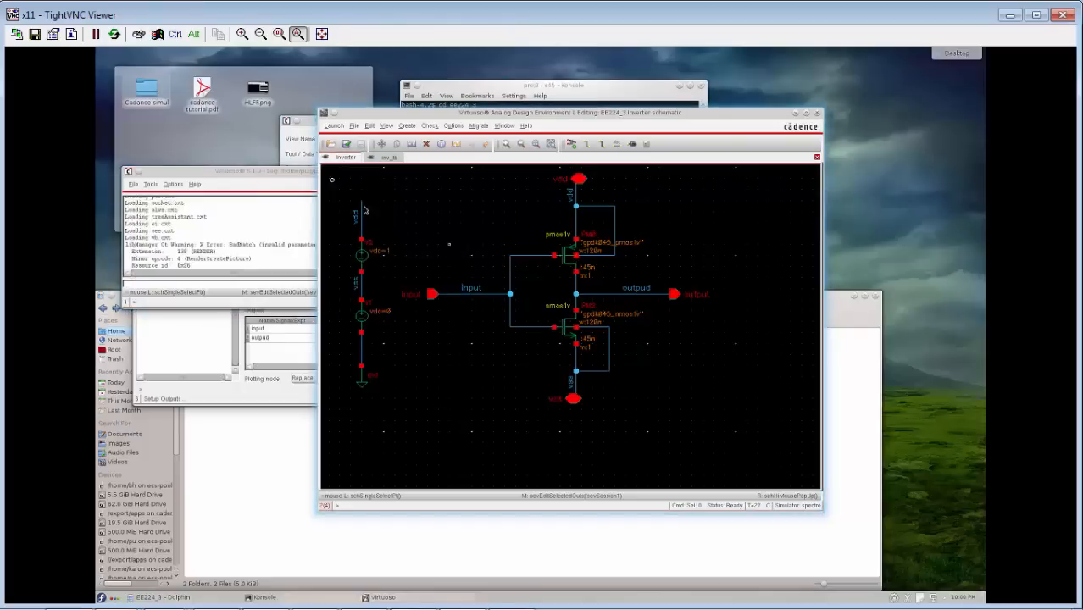
{"action": "left_click", "coordinate": [353, 125]}
{"action": "left_click", "coordinate": [377, 297]}
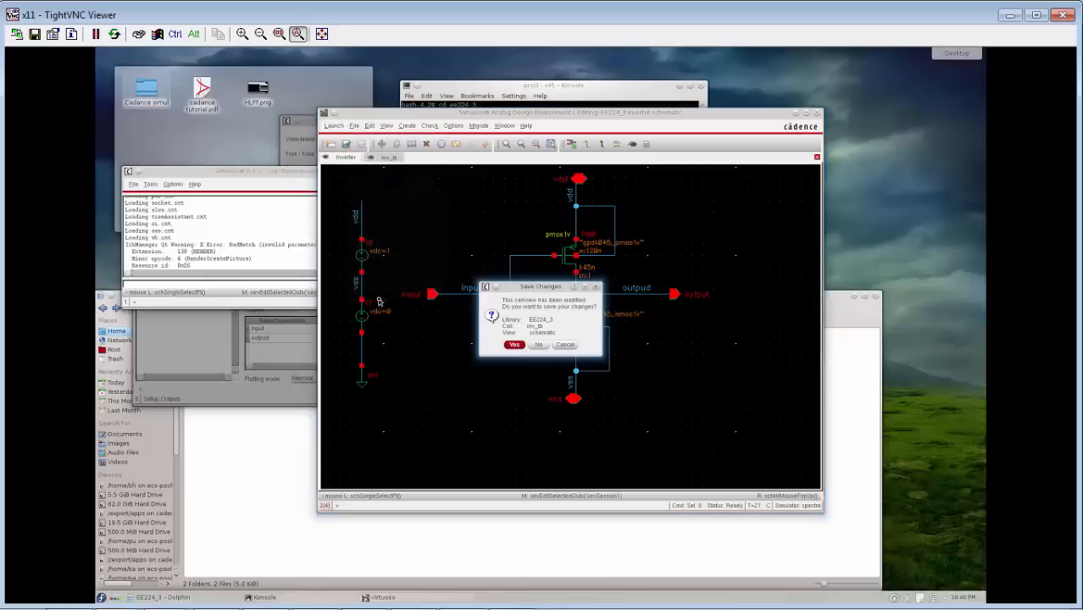
{"action": "left_click", "coordinate": [515, 346]}
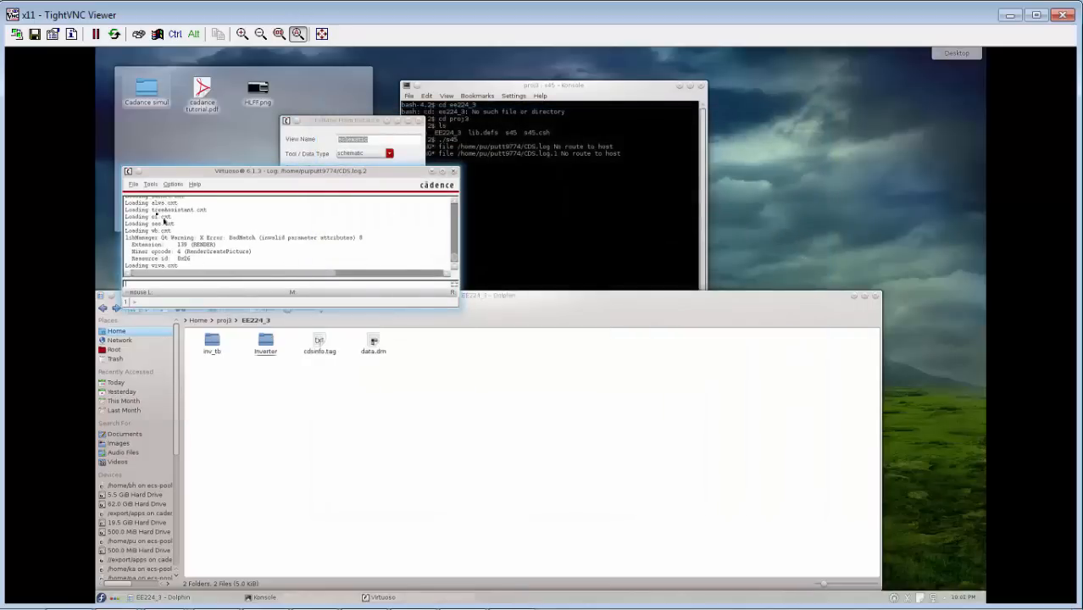
Close and purge all loaded library and cell data from virtual memory, keeping the prompt option for modified data.
{"action": "left_click", "coordinate": [133, 184]}
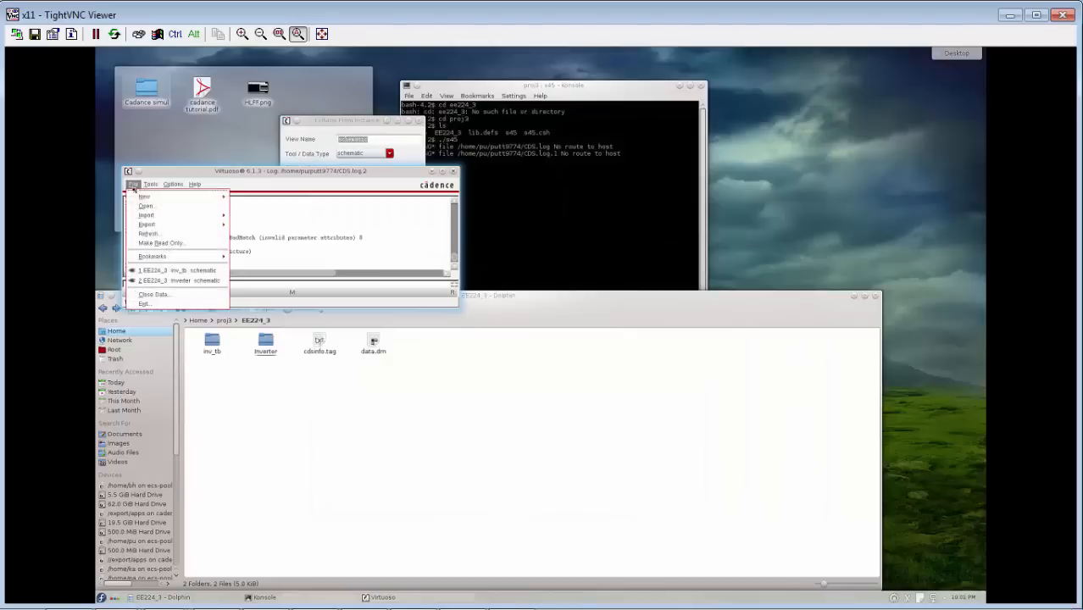
{"action": "left_click", "coordinate": [152, 295]}
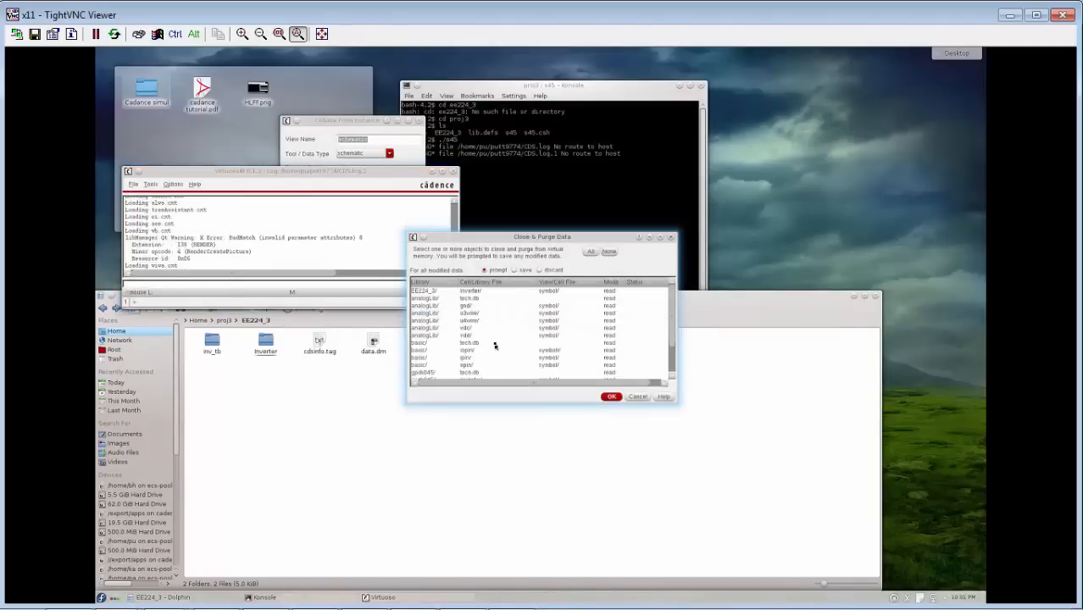
{"action": "left_click", "coordinate": [495, 345]}
{"action": "key", "text": "ctrl+a"}
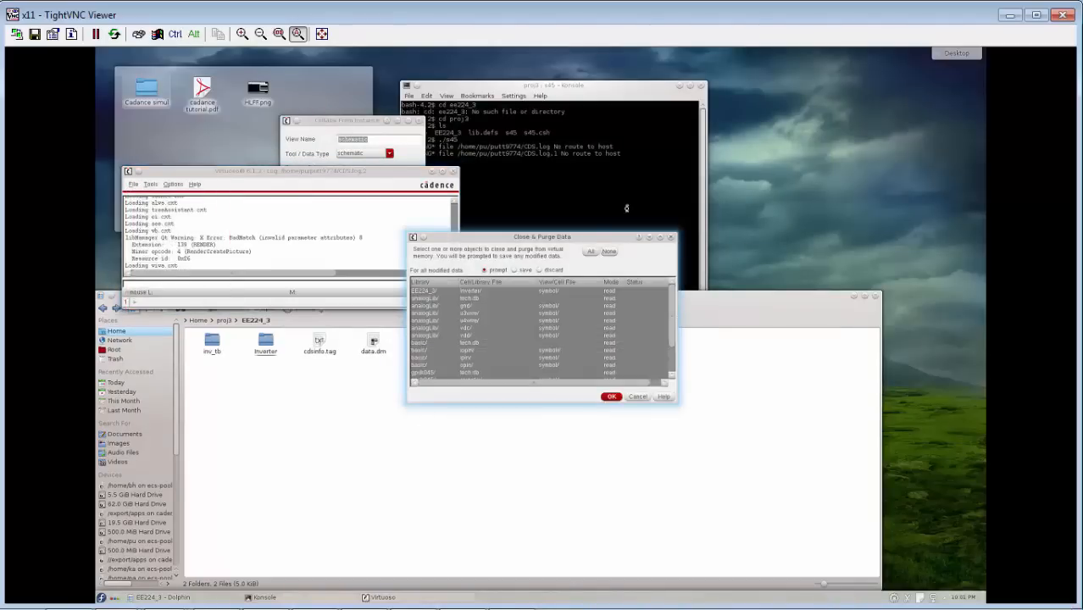
{"action": "left_click", "coordinate": [610, 397]}
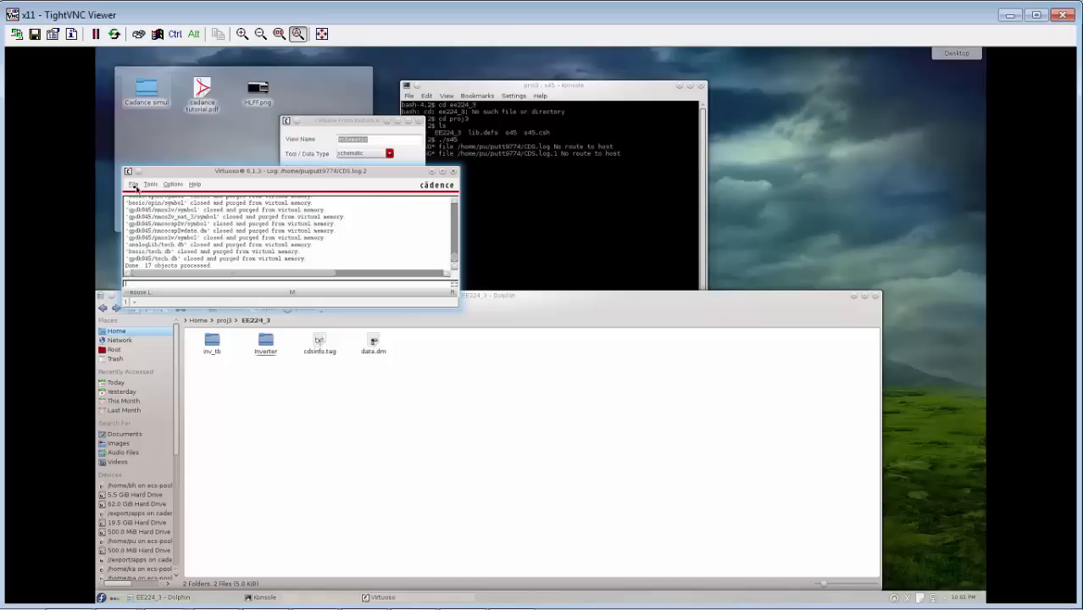
Exit Virtuoso from its log window.
{"action": "left_click", "coordinate": [135, 186]}
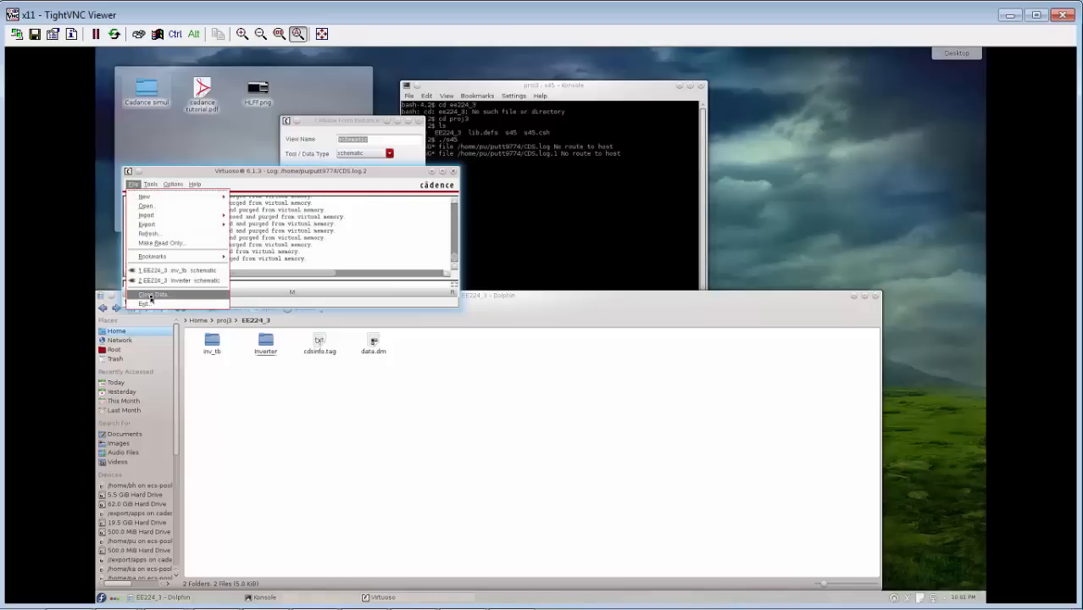
{"action": "left_click", "coordinate": [304, 254]}
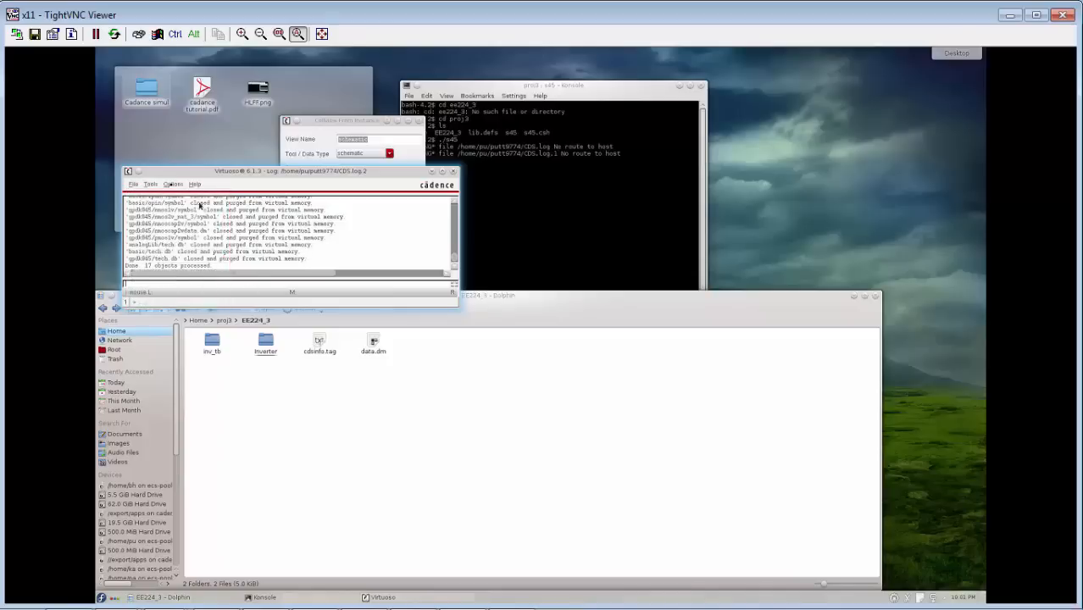
{"action": "left_click", "coordinate": [140, 188]}
{"action": "left_click", "coordinate": [160, 302]}
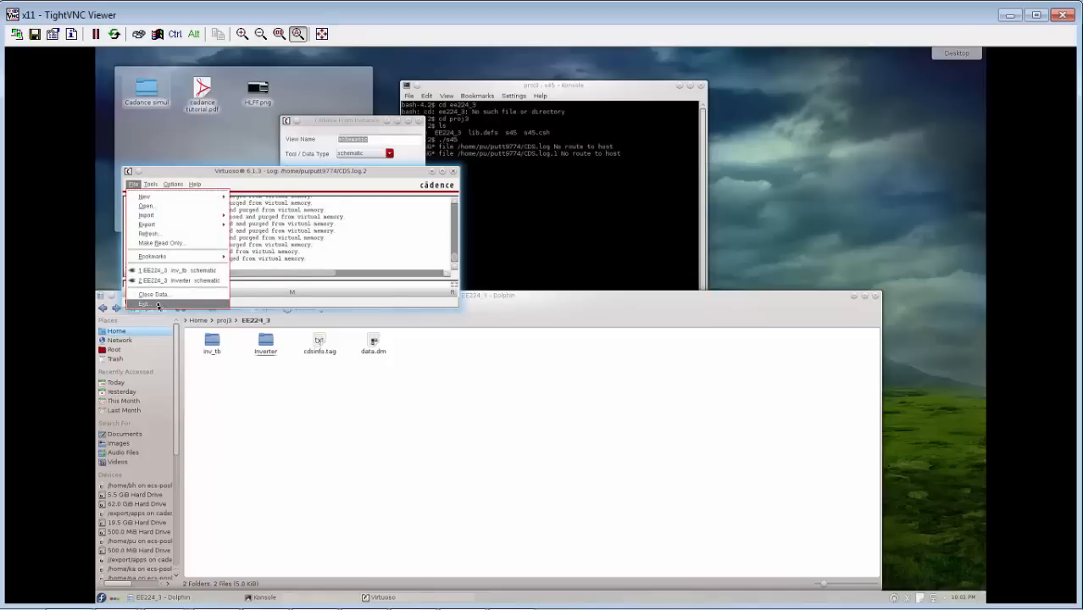
{"action": "left_click", "coordinate": [329, 166]}
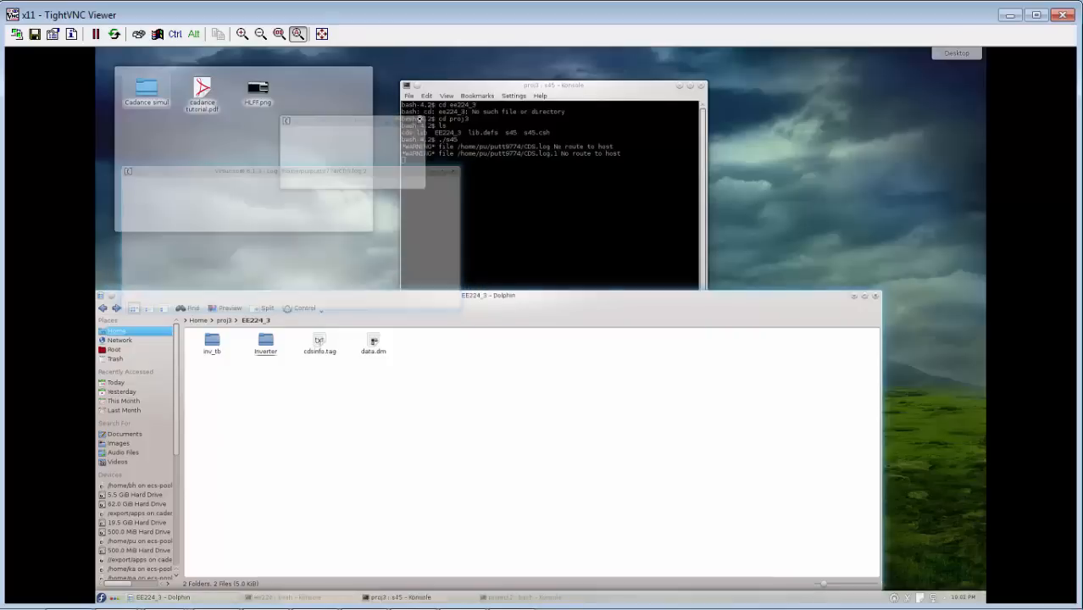
Close the Dolphin window showing the EE224_3 folder and exit the proj3 terminal session.
{"action": "left_click", "coordinate": [874, 296]}
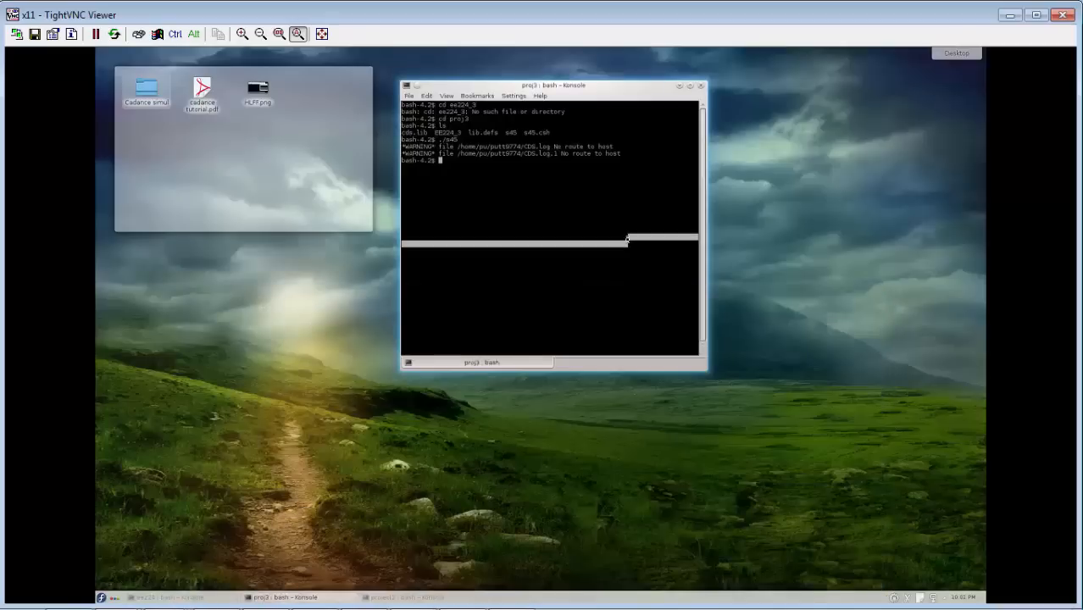
{"action": "type", "text": "it"}
{"action": "key", "text": "Return"}
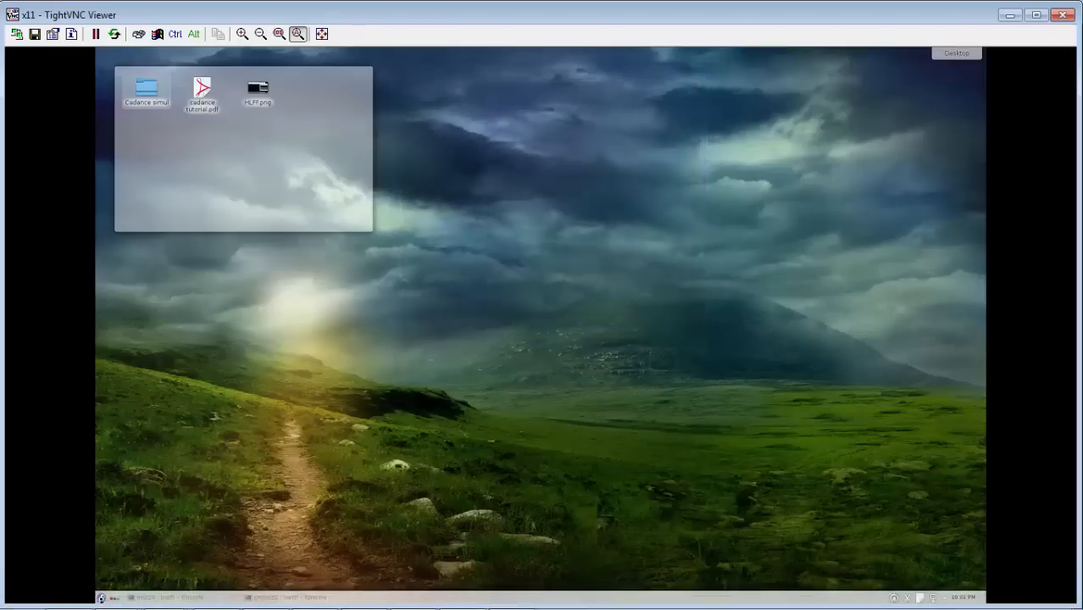
{"action": "left_click", "coordinate": [101, 598]}
{"action": "left_click", "coordinate": [275, 574]}
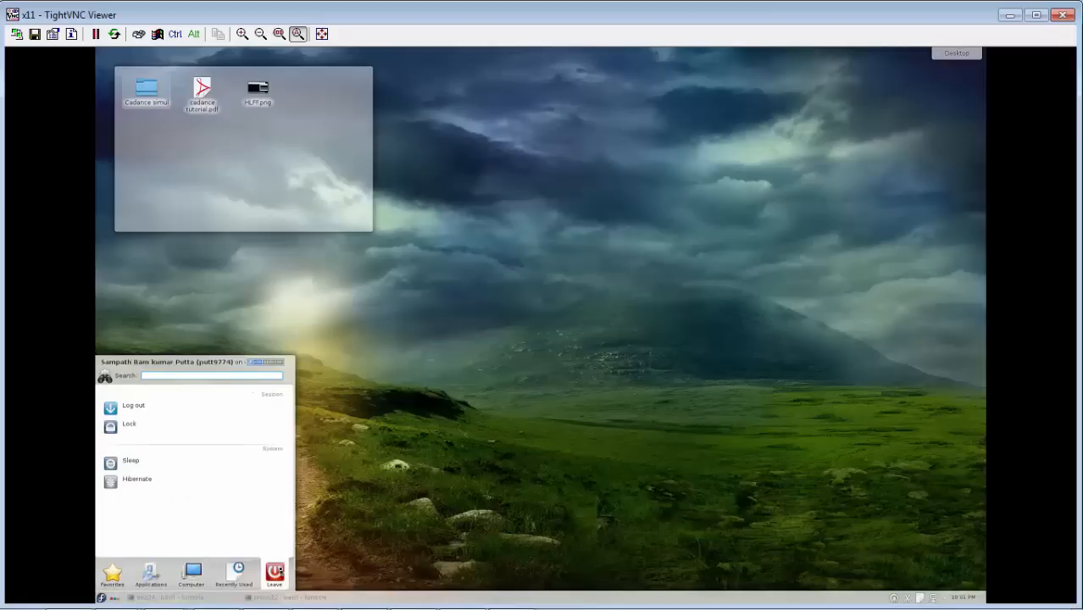
{"action": "left_click", "coordinate": [137, 406]}
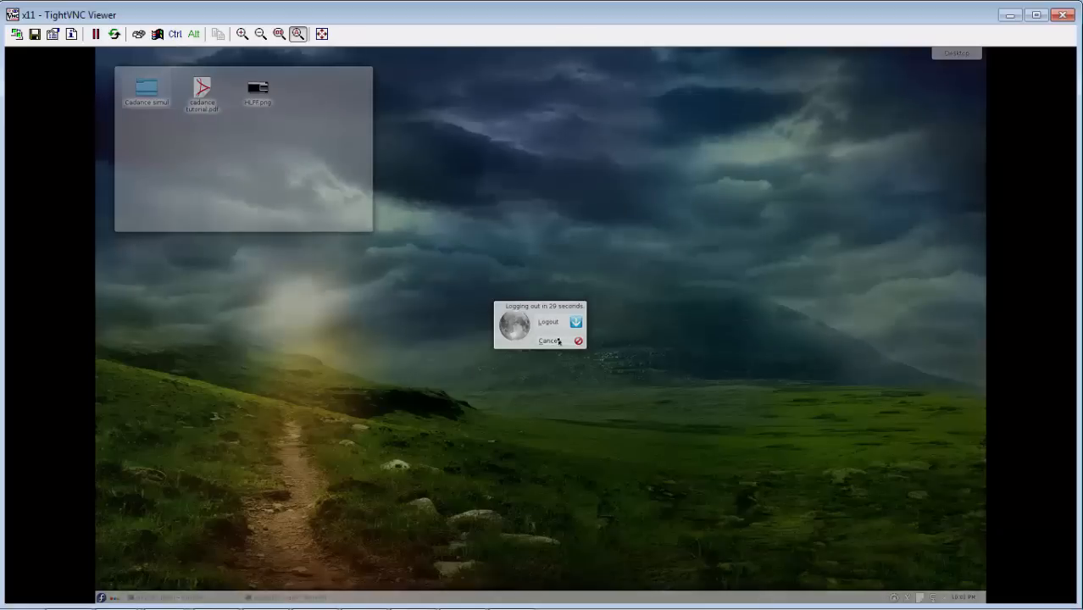
{"action": "left_click", "coordinate": [549, 340]}
{"action": "right_click", "coordinate": [460, 182]}
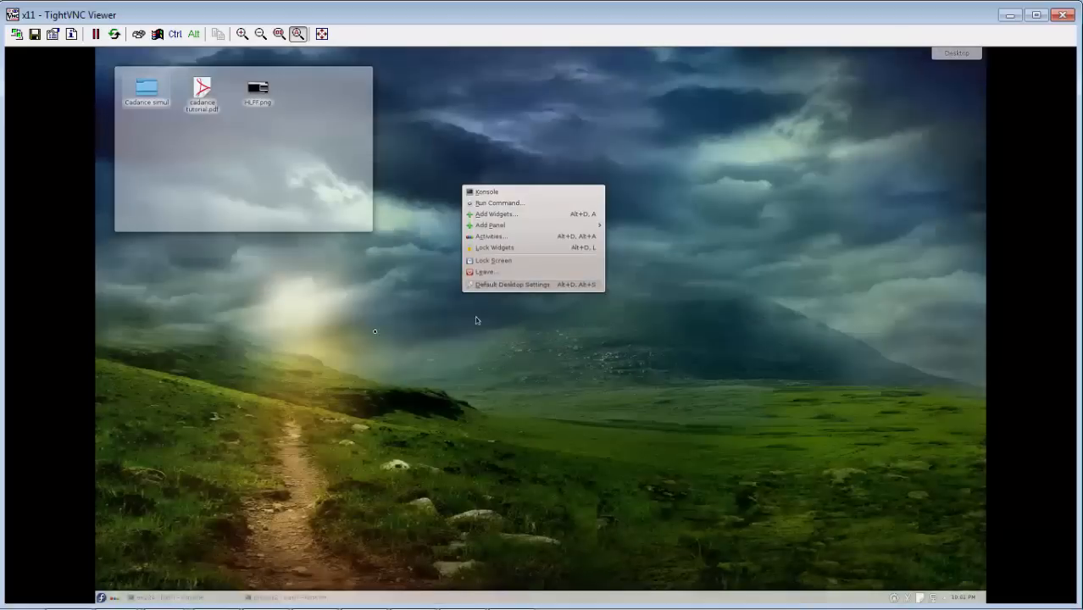
{"action": "left_click", "coordinate": [514, 284]}
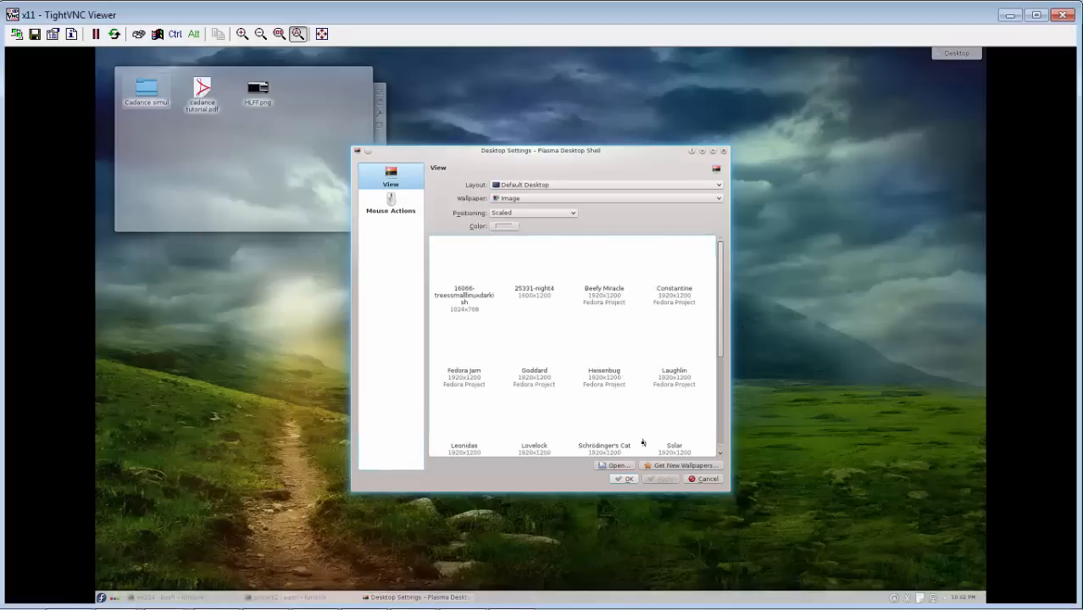
{"action": "left_click", "coordinate": [703, 479]}
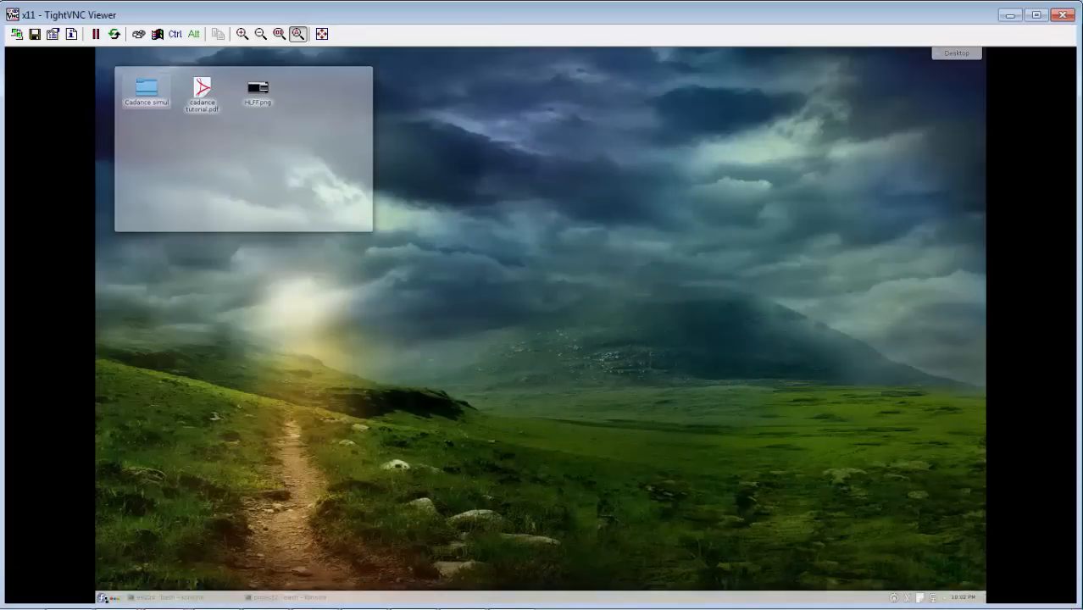
Log out of the remote desktop session and confirm the logout.
{"action": "left_click", "coordinate": [103, 597]}
{"action": "mouse_move", "coordinate": [279, 583]}
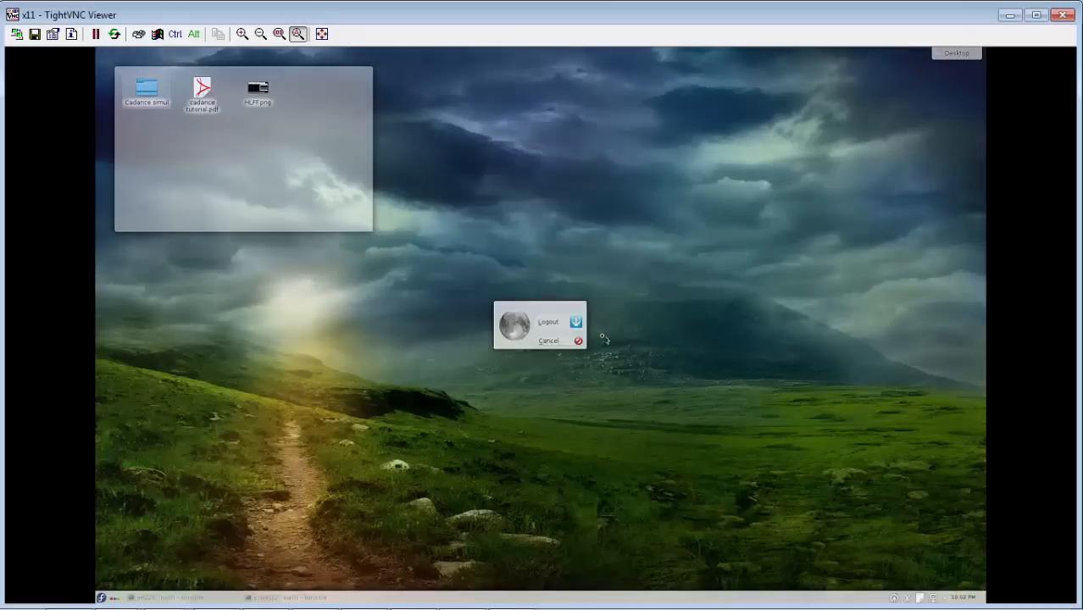
{"action": "left_click", "coordinate": [567, 323]}
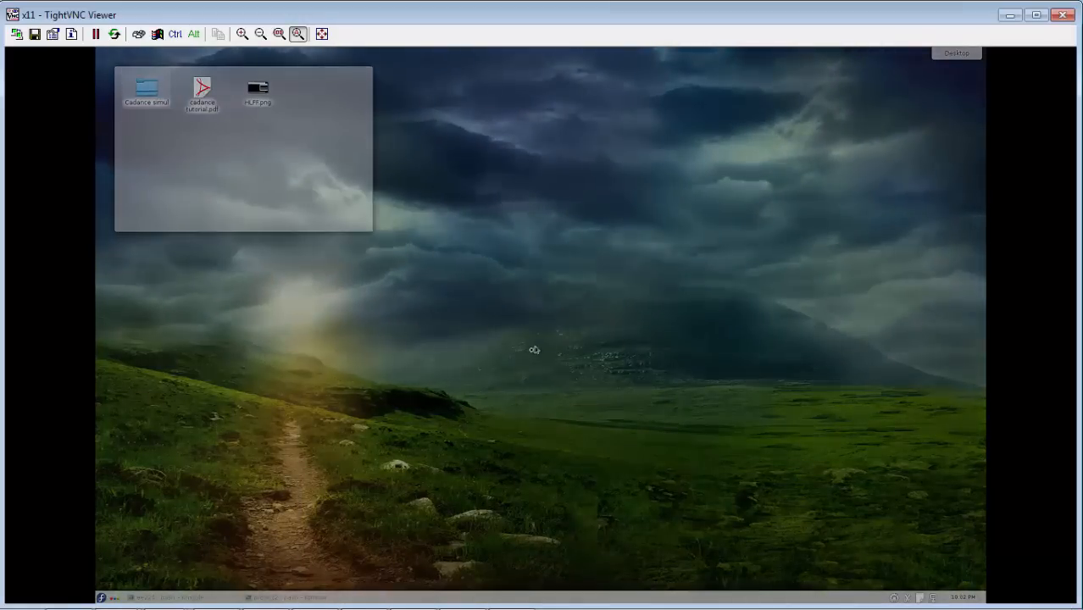